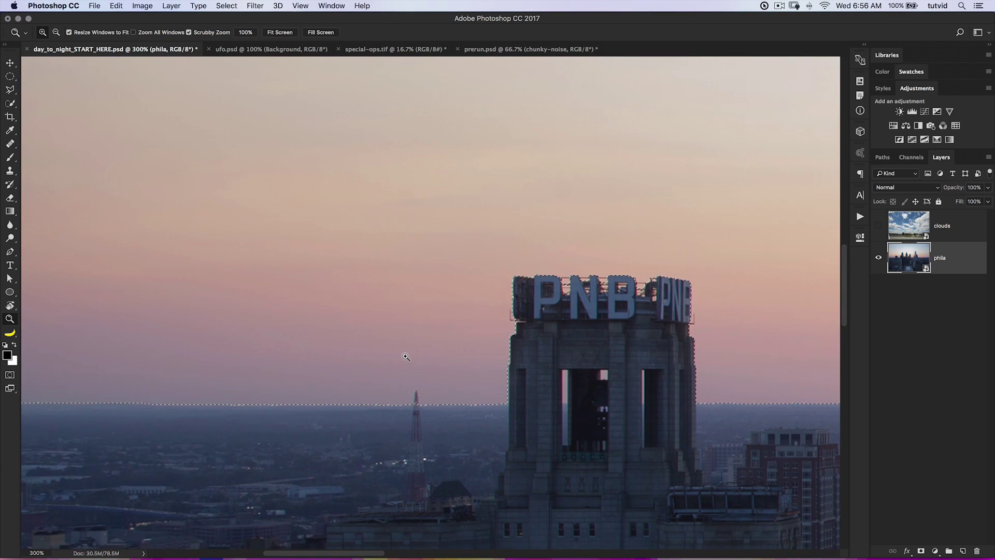
View the whole city photo at 66.7% and toggle the clouds layer's visibility on and off.
{"action": "key", "text": "super+minus"}
{"action": "key", "text": "super+minus"}
{"action": "key", "text": "super+minus"}
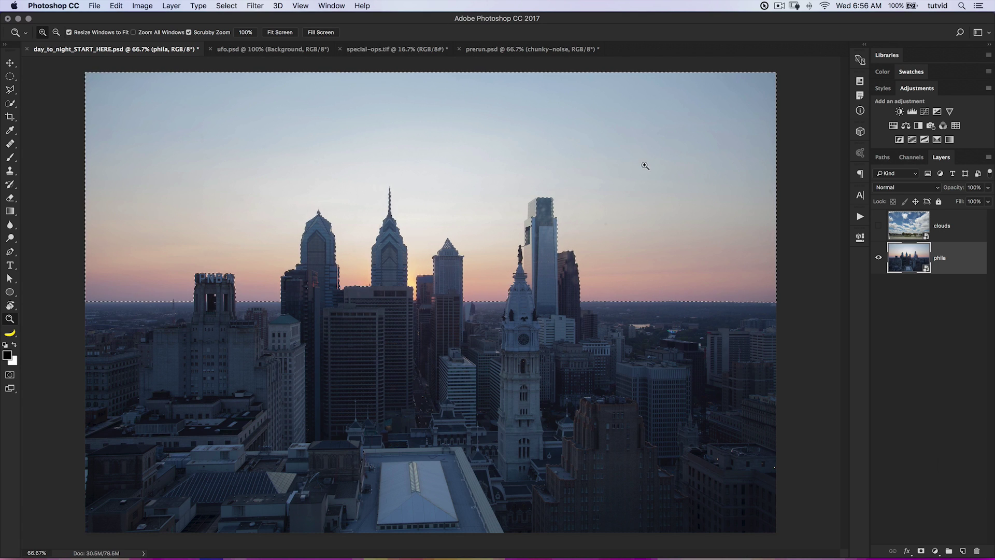
{"action": "left_click", "coordinate": [879, 227]}
{"action": "left_click", "coordinate": [878, 226]}
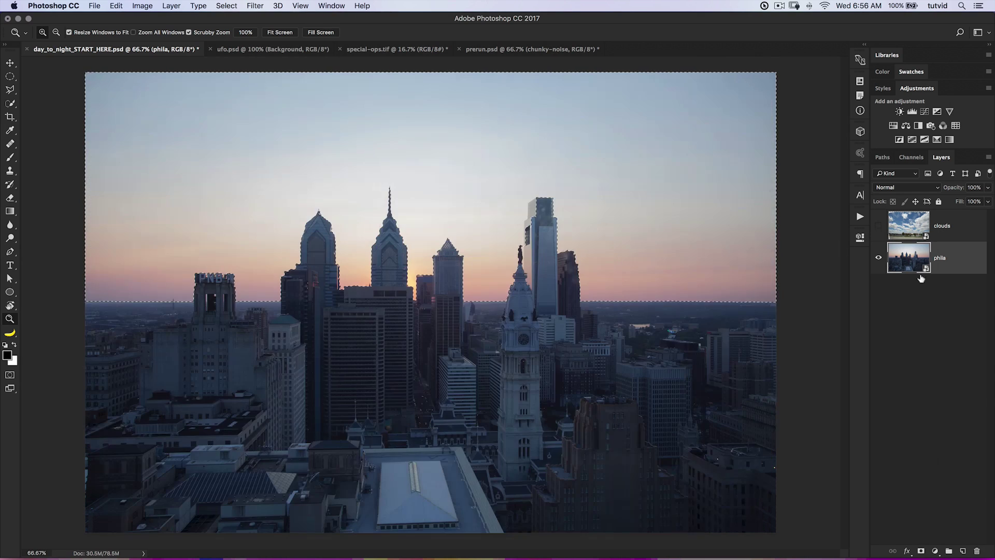
Examine the sky selection's edge along the distant horizon, the radio mast and the PNB tower at up to 500% zoom.
{"action": "left_click_drag", "start_coordinate": [273, 272], "coordinate": [351, 304]}
{"action": "left_click_drag", "start_coordinate": [226, 372], "coordinate": [672, 352]}
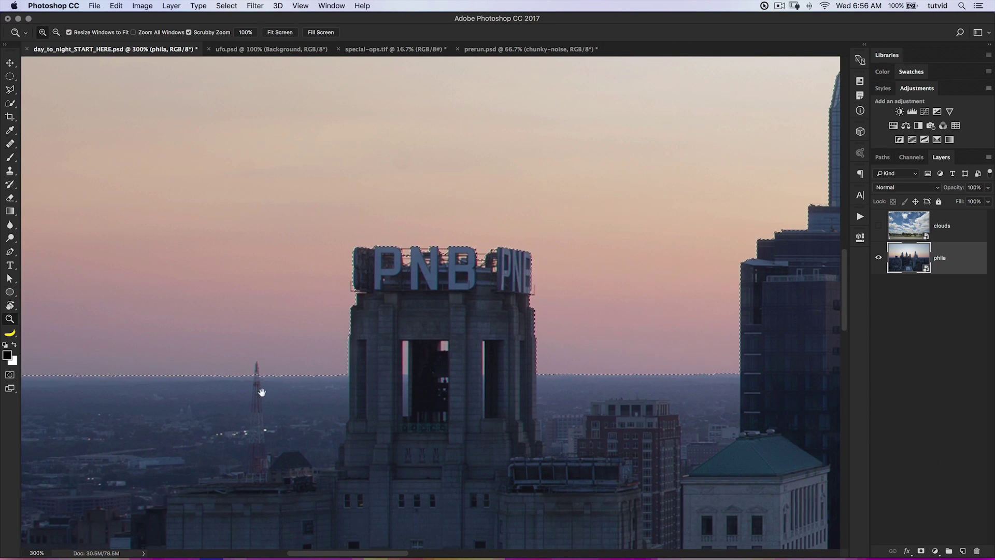
{"action": "left_click_drag", "start_coordinate": [262, 392], "coordinate": [599, 399]}
{"action": "left_click", "coordinate": [400, 378]}
{"action": "left_click", "coordinate": [358, 382]}
{"action": "left_click_drag", "start_coordinate": [396, 376], "coordinate": [394, 345]}
{"action": "left_click_drag", "start_coordinate": [716, 330], "coordinate": [378, 353]}
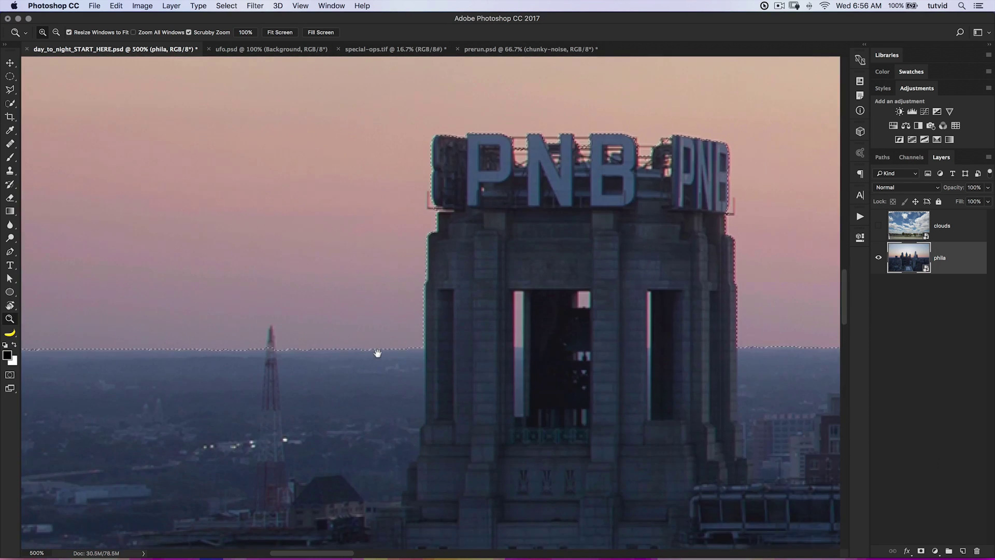
{"action": "left_click_drag", "start_coordinate": [556, 354], "coordinate": [808, 441]}
{"action": "left_click_drag", "start_coordinate": [365, 73], "coordinate": [389, 105]}
{"action": "left_click_drag", "start_coordinate": [799, 539], "coordinate": [390, 225]}
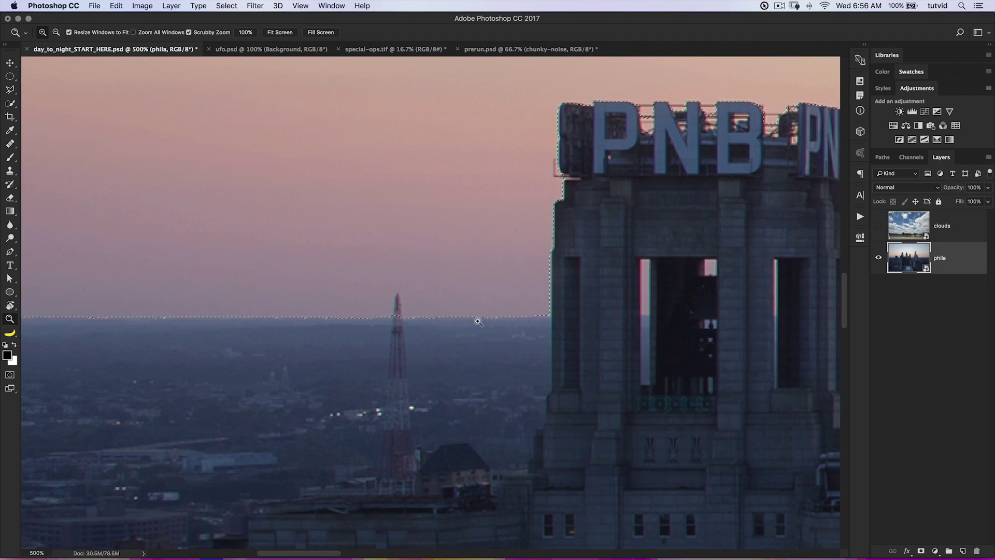
{"action": "left_click_drag", "start_coordinate": [717, 338], "coordinate": [404, 351]}
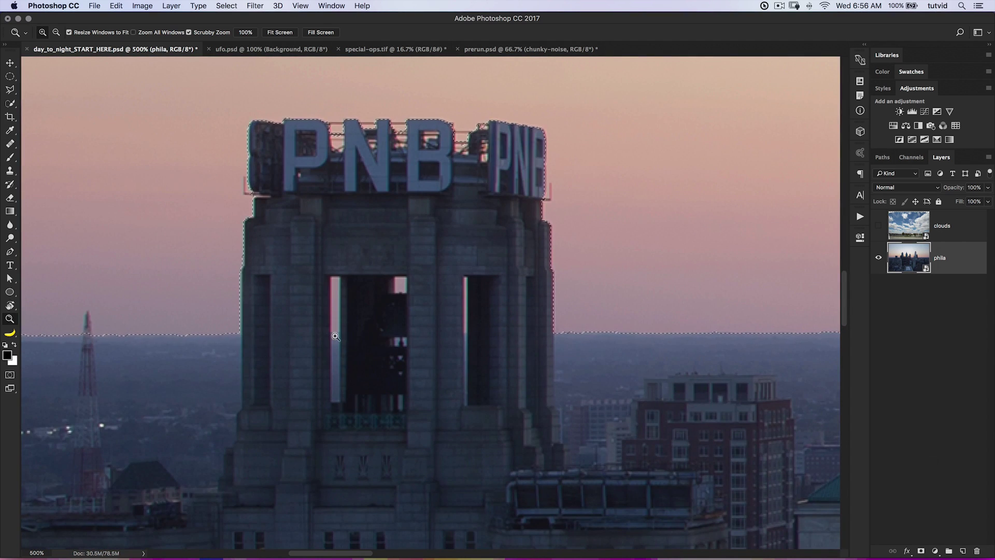
{"action": "mouse_move", "coordinate": [721, 323]}
{"action": "left_mouse_down"}
{"action": "mouse_move", "coordinate": [483, 314]}
{"action": "mouse_move", "coordinate": [439, 528]}
{"action": "left_mouse_up"}
Inspect the sky selection's edge around the spired skyscrapers, the pyramid-topped tower and the statue.
{"action": "mouse_move", "coordinate": [495, 273]}
{"action": "left_mouse_down"}
{"action": "mouse_move", "coordinate": [448, 487]}
{"action": "mouse_move", "coordinate": [448, 399]}
{"action": "left_mouse_up"}
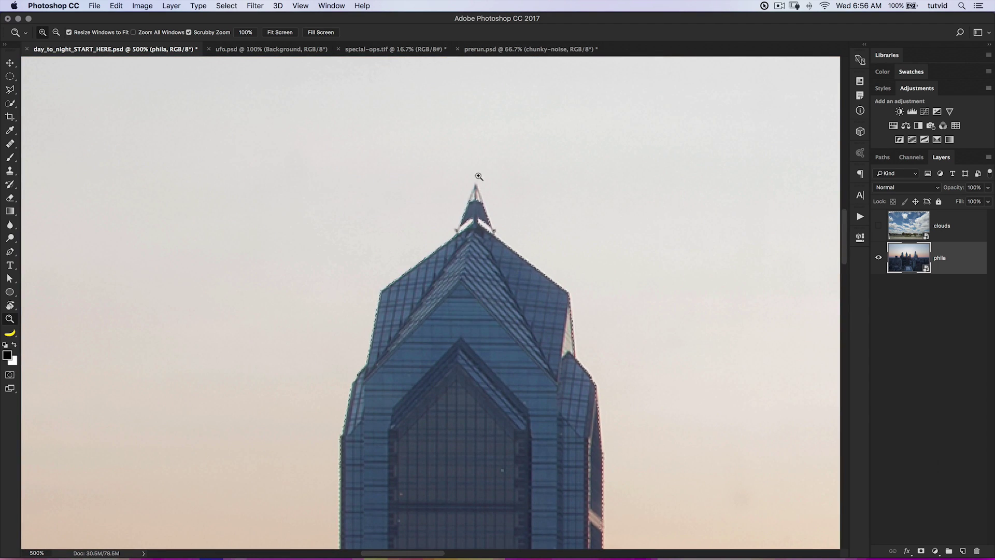
{"action": "left_click_drag", "start_coordinate": [573, 294], "coordinate": [475, 436]}
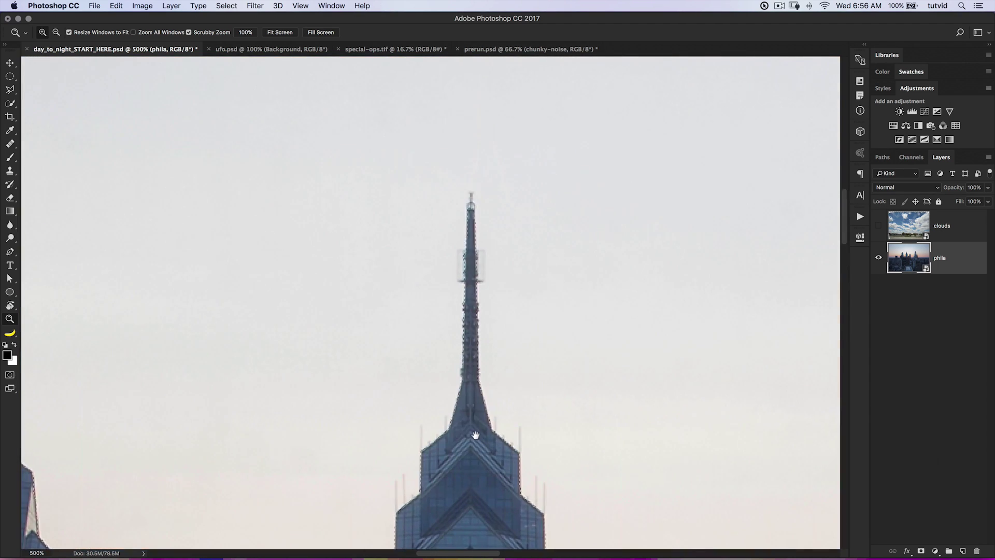
{"action": "left_click_drag", "start_coordinate": [562, 458], "coordinate": [305, 280]}
{"action": "left_click_drag", "start_coordinate": [712, 504], "coordinate": [513, 343]}
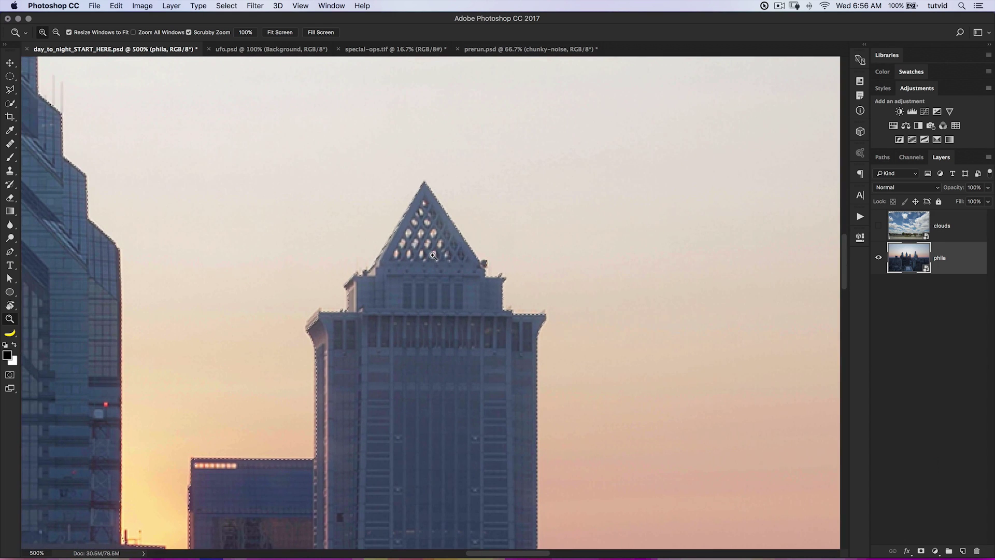
{"action": "left_click_drag", "start_coordinate": [315, 322], "coordinate": [473, 175]}
{"action": "left_click_drag", "start_coordinate": [506, 400], "coordinate": [325, 331]}
{"action": "left_click_drag", "start_coordinate": [587, 296], "coordinate": [438, 440]}
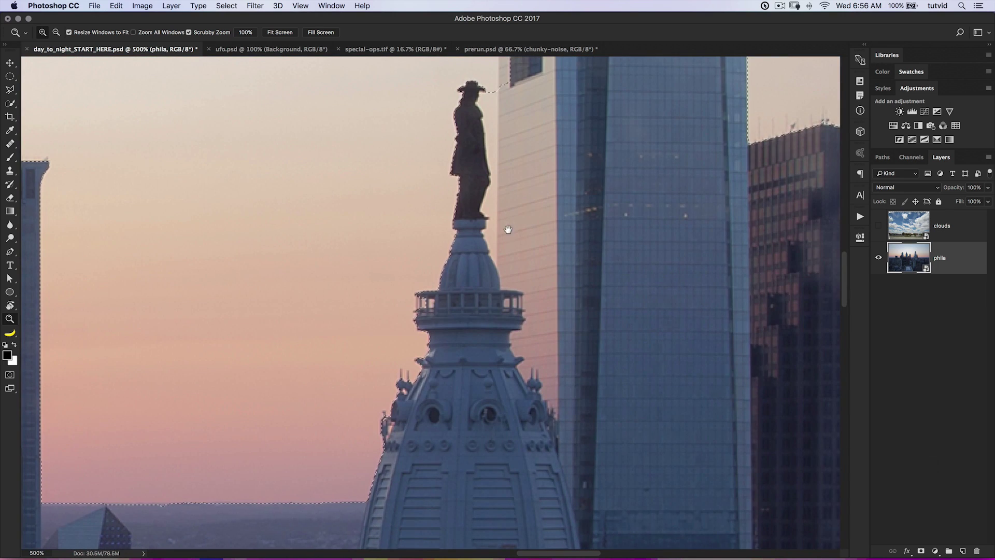
Check the sky selection's edge around the glass skyscraper, the dark stepped building and the horizon to the image's right edge.
{"action": "left_click_drag", "start_coordinate": [506, 224], "coordinate": [447, 322]}
{"action": "left_click_drag", "start_coordinate": [532, 193], "coordinate": [509, 369]}
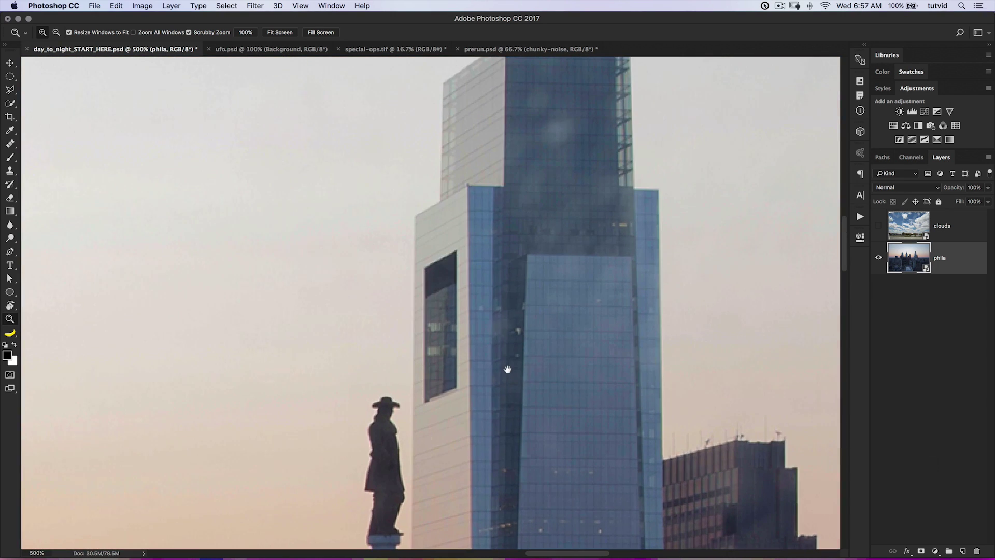
{"action": "mouse_move", "coordinate": [481, 131]}
{"action": "left_mouse_down"}
{"action": "mouse_move", "coordinate": [413, 227]}
{"action": "mouse_move", "coordinate": [391, 95]}
{"action": "left_mouse_up"}
{"action": "left_click_drag", "start_coordinate": [523, 240], "coordinate": [391, 94]}
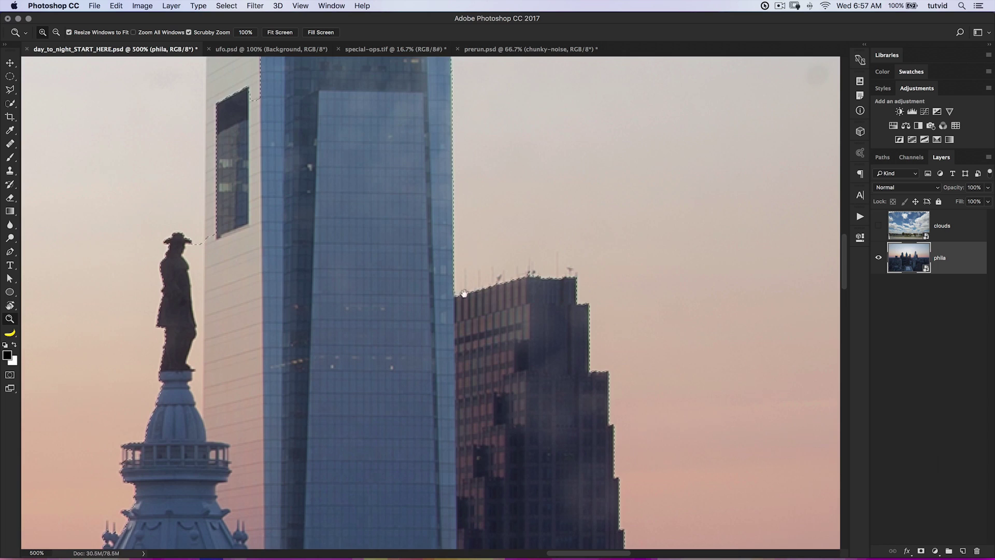
{"action": "left_click_drag", "start_coordinate": [637, 470], "coordinate": [454, 289]}
{"action": "left_click_drag", "start_coordinate": [536, 368], "coordinate": [388, 238]}
{"action": "left_click_drag", "start_coordinate": [744, 360], "coordinate": [102, 334]}
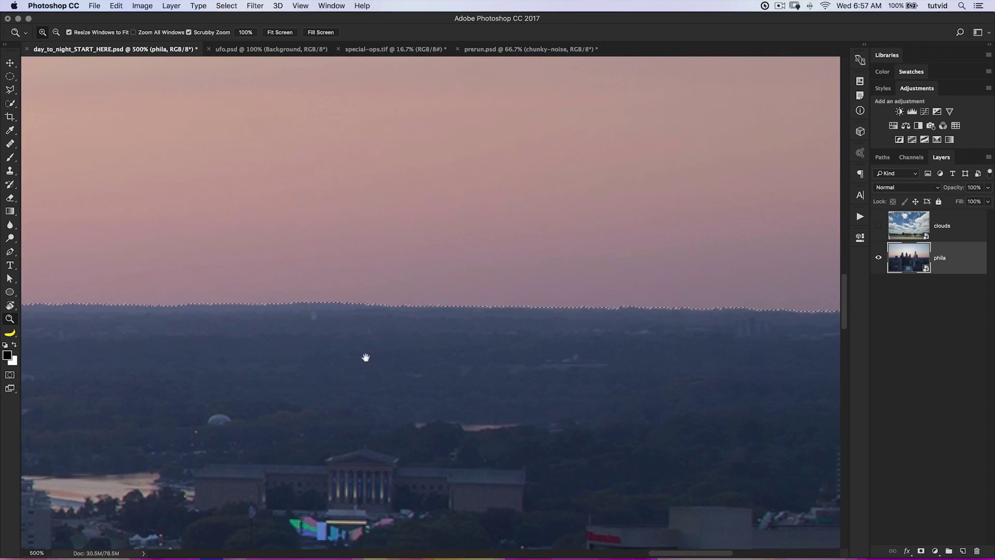
{"action": "left_click_drag", "start_coordinate": [539, 363], "coordinate": [230, 359]}
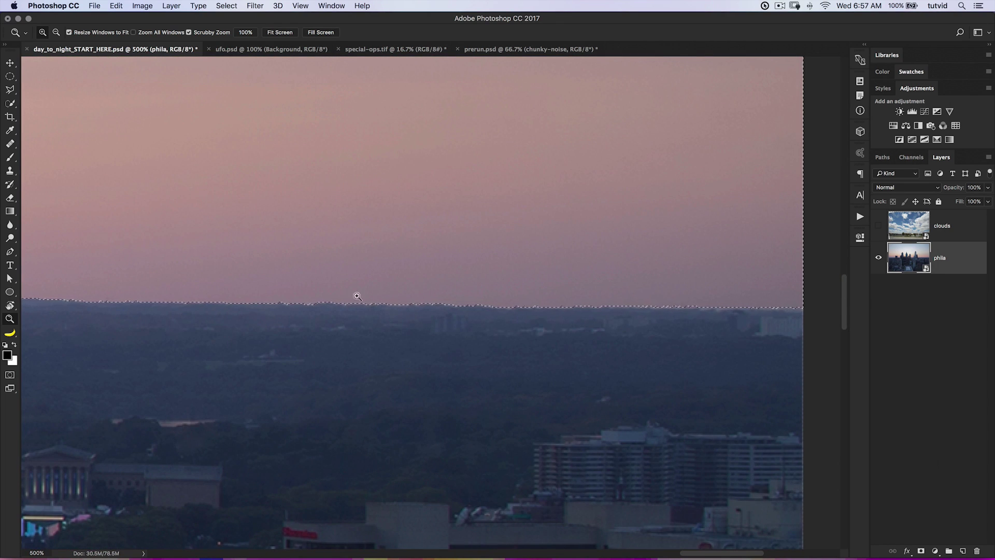
Re-examine the selection edge from the right horizon back to the glass skyscraper's roof and pale side.
{"action": "left_click_drag", "start_coordinate": [357, 296], "coordinate": [651, 340]}
{"action": "left_click_drag", "start_coordinate": [378, 363], "coordinate": [599, 389]}
{"action": "left_click_drag", "start_coordinate": [337, 363], "coordinate": [608, 382]}
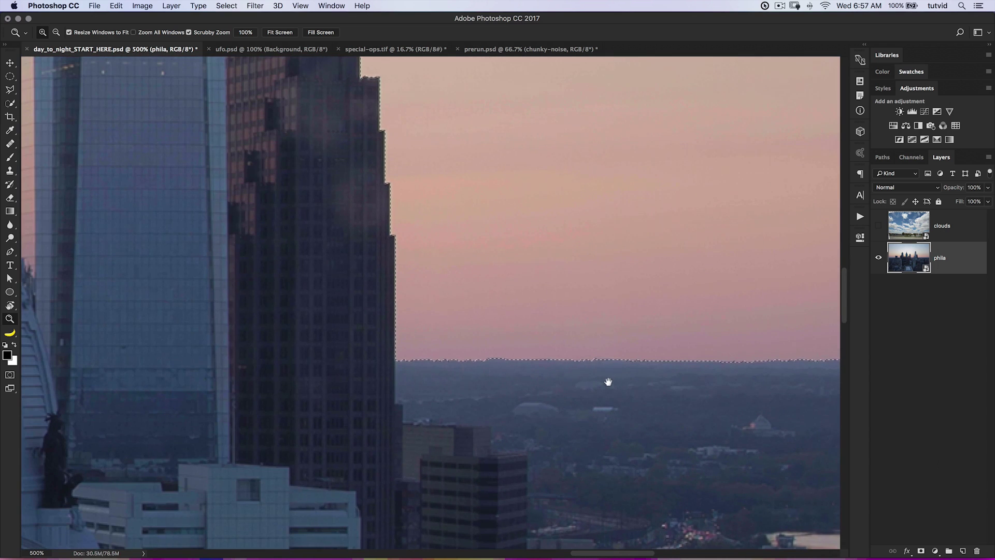
{"action": "left_click_drag", "start_coordinate": [375, 426], "coordinate": [397, 529]}
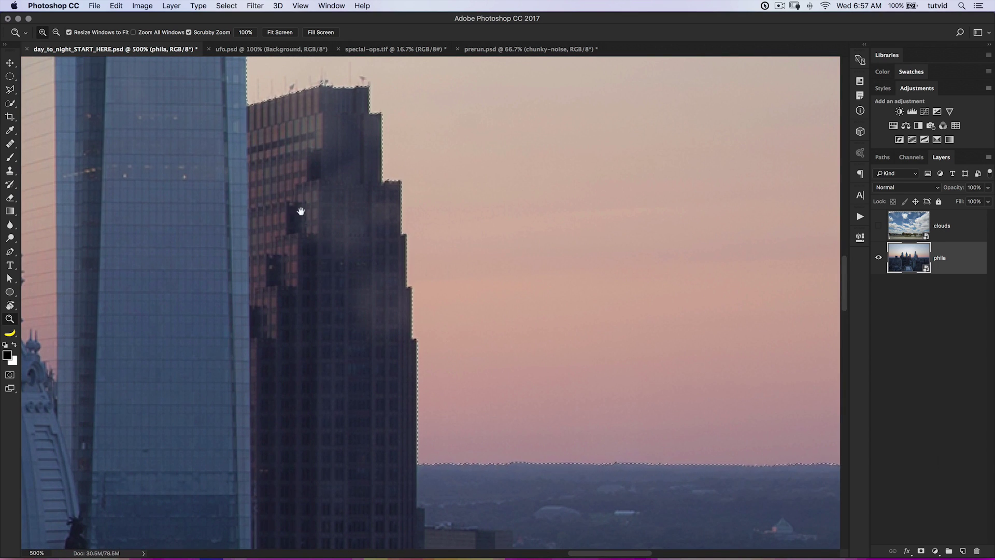
{"action": "left_click_drag", "start_coordinate": [301, 211], "coordinate": [458, 413]}
{"action": "left_click_drag", "start_coordinate": [404, 295], "coordinate": [466, 428]}
{"action": "left_click_drag", "start_coordinate": [414, 363], "coordinate": [474, 415]}
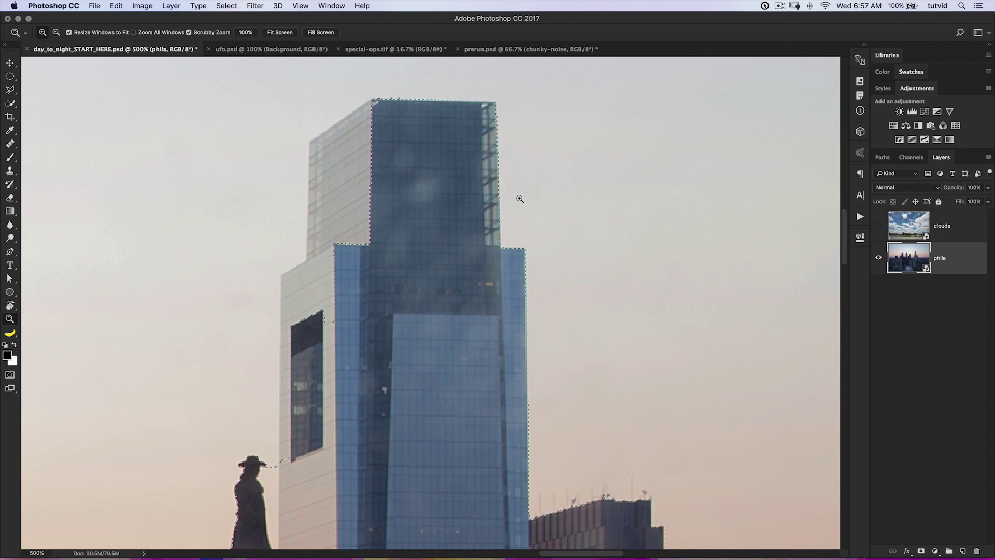
Deselect the sky selection and bring it back with Reselect.
{"action": "key", "text": "super+d"}
{"action": "left_click", "coordinate": [228, 7]}
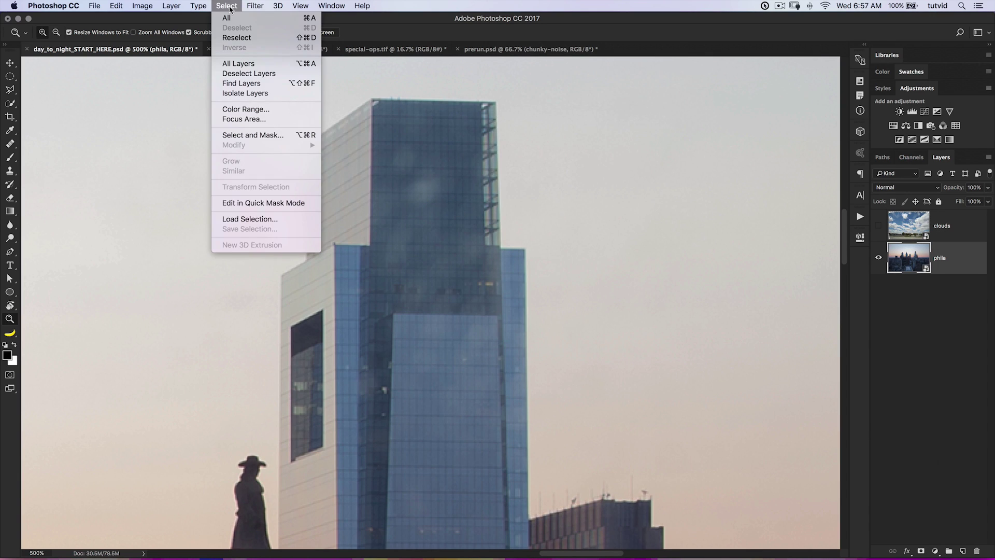
{"action": "left_click", "coordinate": [236, 38]}
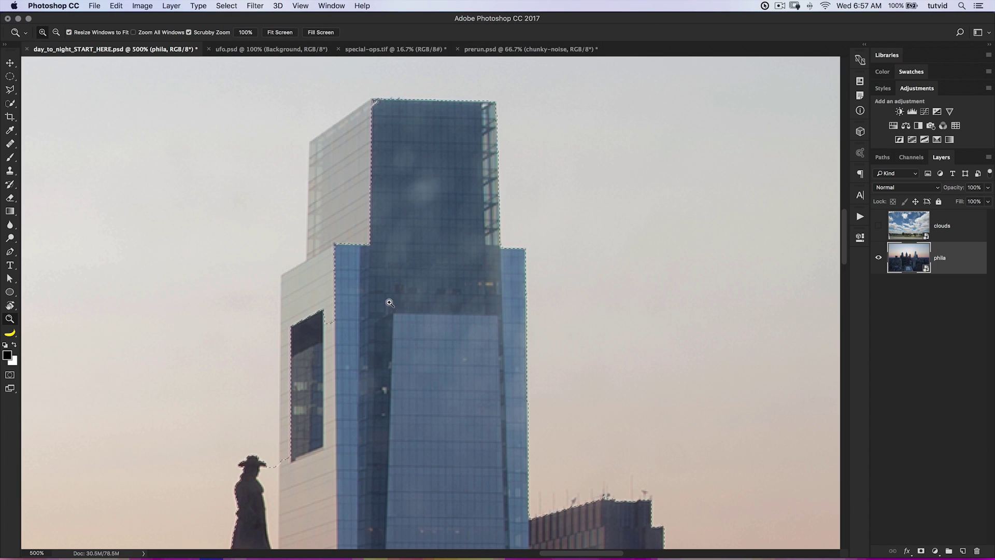
{"action": "left_click", "coordinate": [232, 5]}
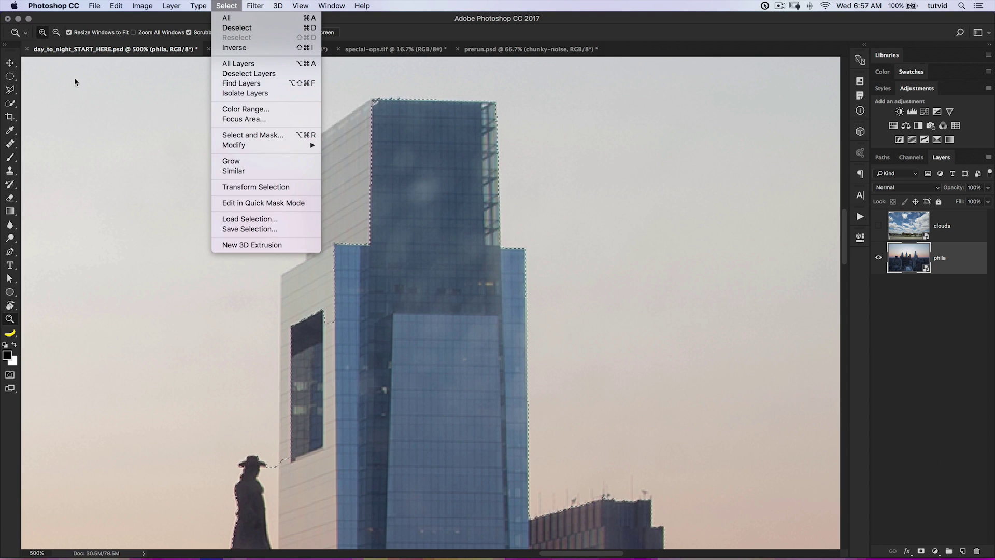
Activate the Polygonal Lasso tool for refining the sky selection around the glass skyscraper.
{"action": "left_click", "coordinate": [10, 91]}
{"action": "left_click_drag", "start_coordinate": [10, 90], "coordinate": [89, 99]}
{"action": "left_click", "coordinate": [61, 102]}
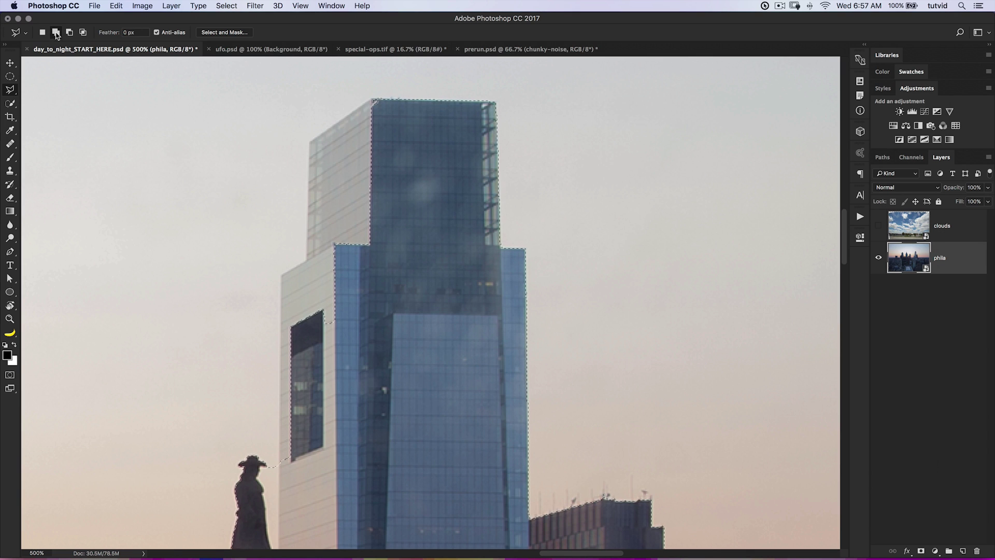
{"action": "key", "text": "w"}
{"action": "scroll", "coordinate": [497, 291], "scroll_direction": "up", "scroll_amount": 5}
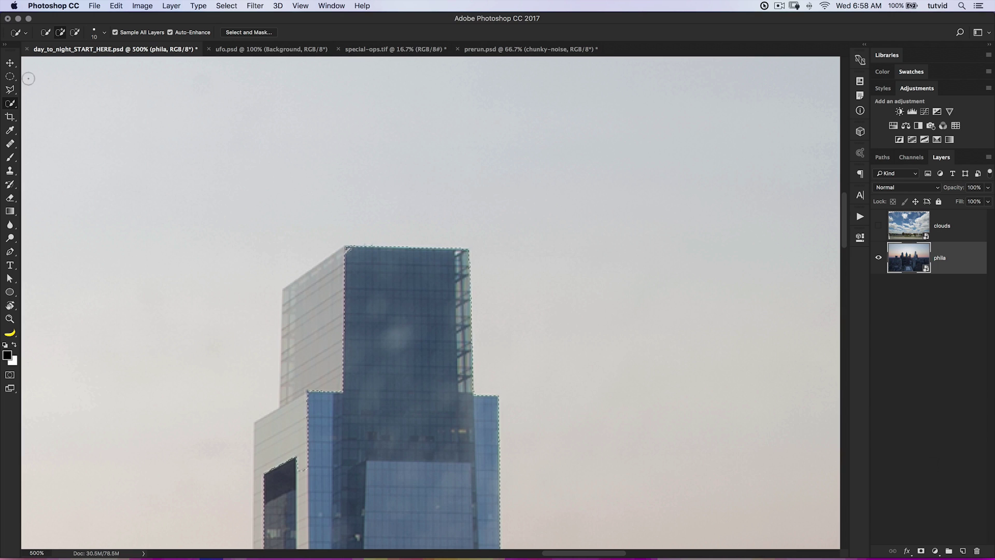
{"action": "left_click", "coordinate": [10, 91]}
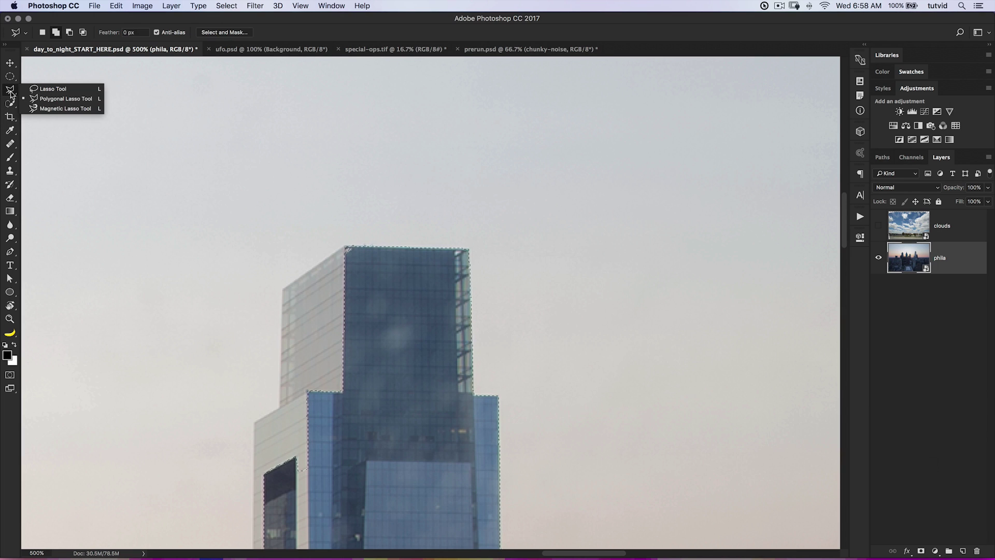
{"action": "left_click", "coordinate": [50, 99]}
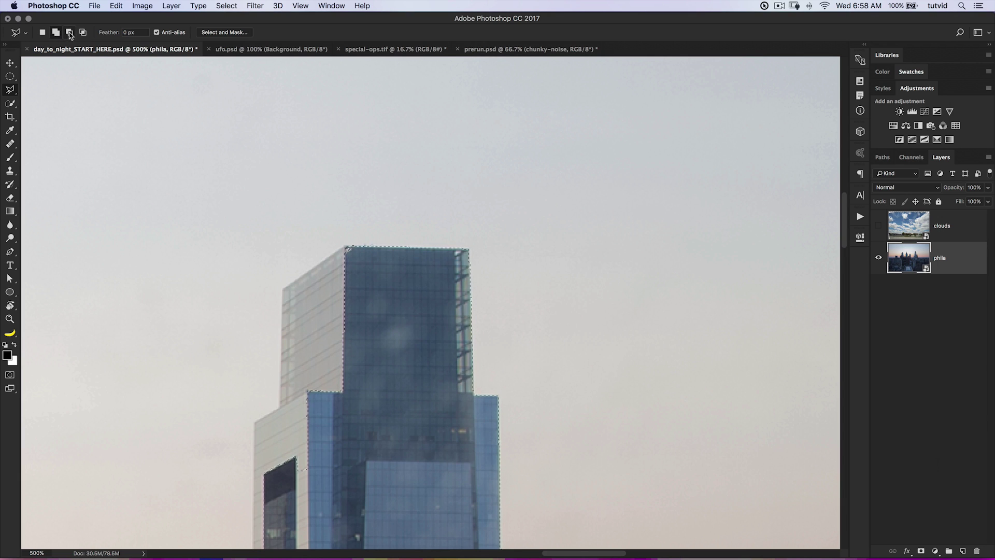
Set the Polygonal Lasso to subtract from the selection, with the glass skyscraper in close view.
{"action": "key", "text": "super+minus"}
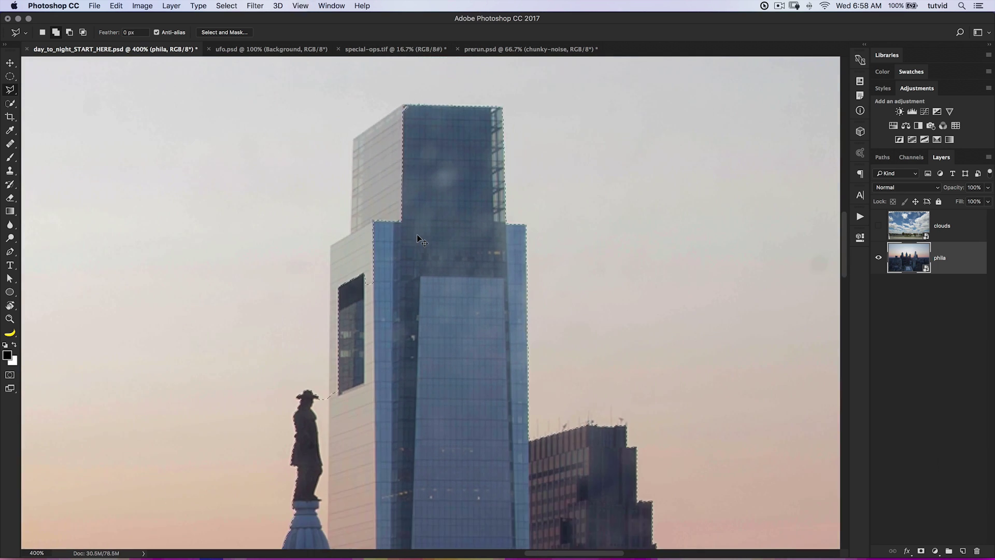
{"action": "key", "text": "super+minus"}
{"action": "key", "text": "super+minus"}
{"action": "key", "text": "super+minus"}
{"action": "key", "text": "super+minus"}
{"action": "key", "text": "super+minus"}
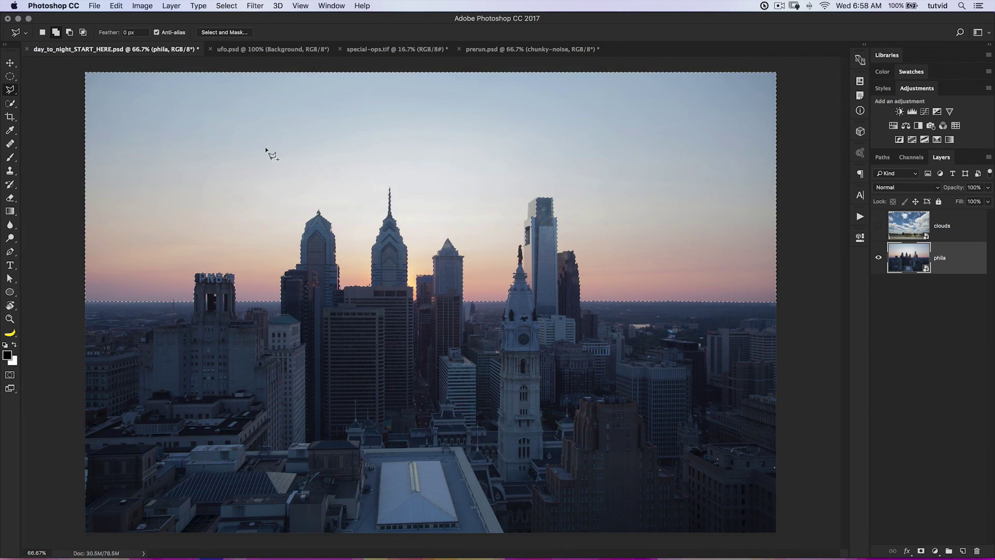
{"action": "key", "text": "z"}
{"action": "left_click", "coordinate": [538, 211]}
{"action": "left_click", "coordinate": [539, 210]}
{"action": "left_click", "coordinate": [538, 210]}
{"action": "left_click", "coordinate": [538, 211]}
{"action": "left_click_drag", "start_coordinate": [536, 277], "coordinate": [512, 276]}
{"action": "left_click_drag", "start_coordinate": [469, 375], "coordinate": [529, 308]}
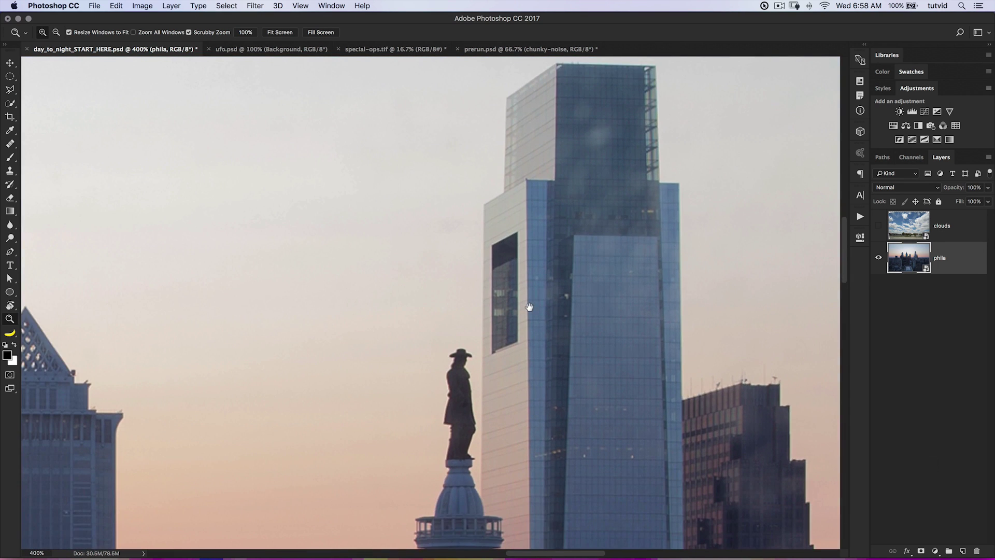
{"action": "key", "text": "l"}
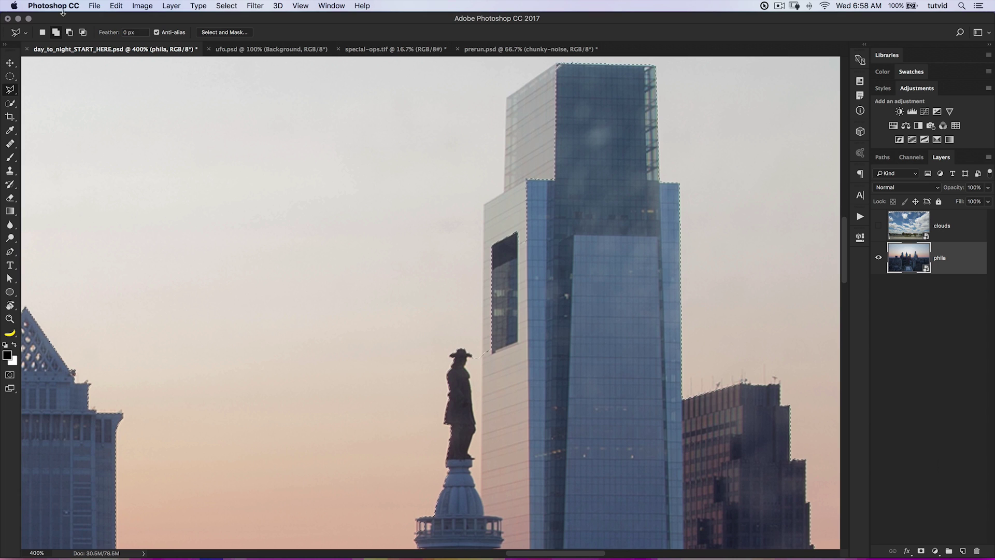
{"action": "left_click", "coordinate": [69, 32]}
Subtract the glass skyscraper's pale left face from the sky selection with a polygonal outline following its roof and left edge.
{"action": "left_click_drag", "start_coordinate": [564, 205], "coordinate": [567, 360]}
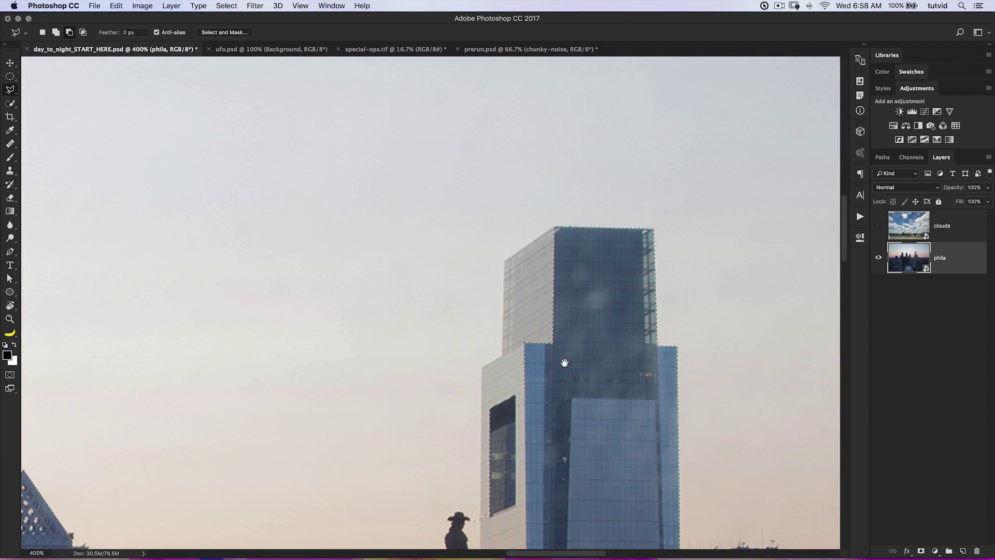
{"action": "left_click", "coordinate": [654, 228]}
{"action": "left_click", "coordinate": [556, 228]}
{"action": "left_click", "coordinate": [505, 262]}
{"action": "left_click", "coordinate": [501, 357]}
{"action": "left_click", "coordinate": [483, 368]}
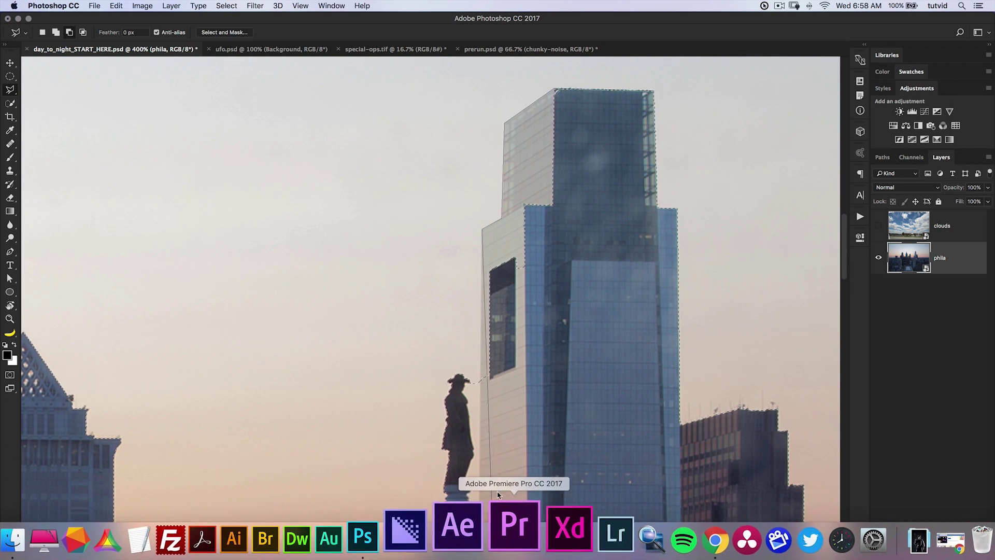
{"action": "left_click", "coordinate": [480, 401]}
{"action": "left_click", "coordinate": [570, 332]}
{"action": "left_click", "coordinate": [617, 133]}
{"action": "double_click", "coordinate": [643, 118]}
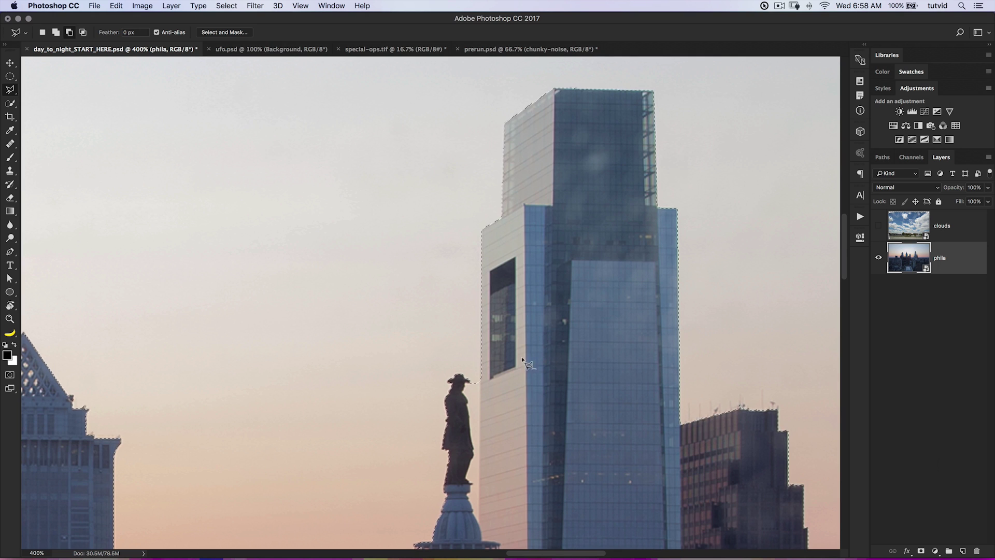
Set the Polygonal Lasso to add to the selection, with the statue beside the glass skyscraper in close view.
{"action": "scroll", "coordinate": [524, 343], "scroll_direction": "down", "scroll_amount": 5}
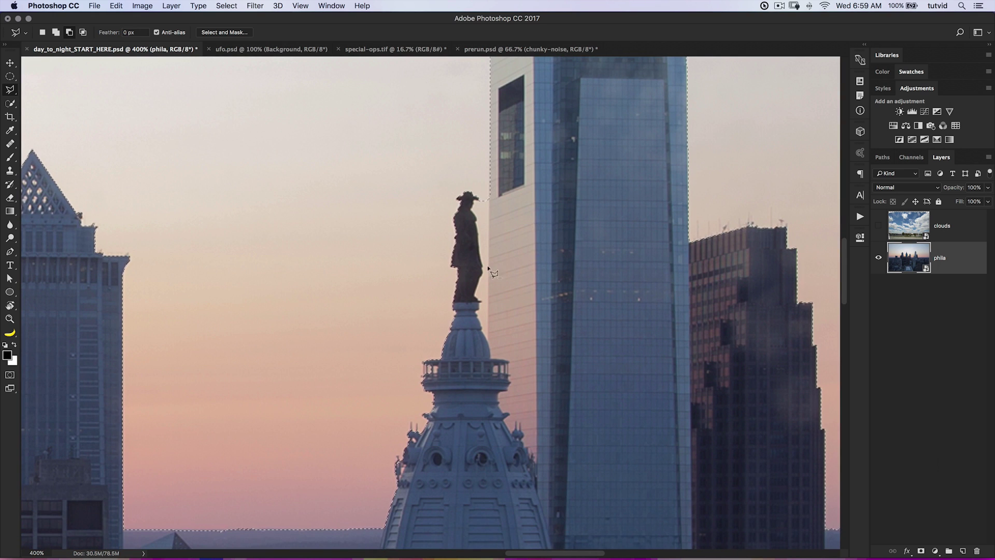
{"action": "left_click_drag", "start_coordinate": [513, 278], "coordinate": [494, 287]}
{"action": "left_click", "coordinate": [493, 205], "text": "super"}
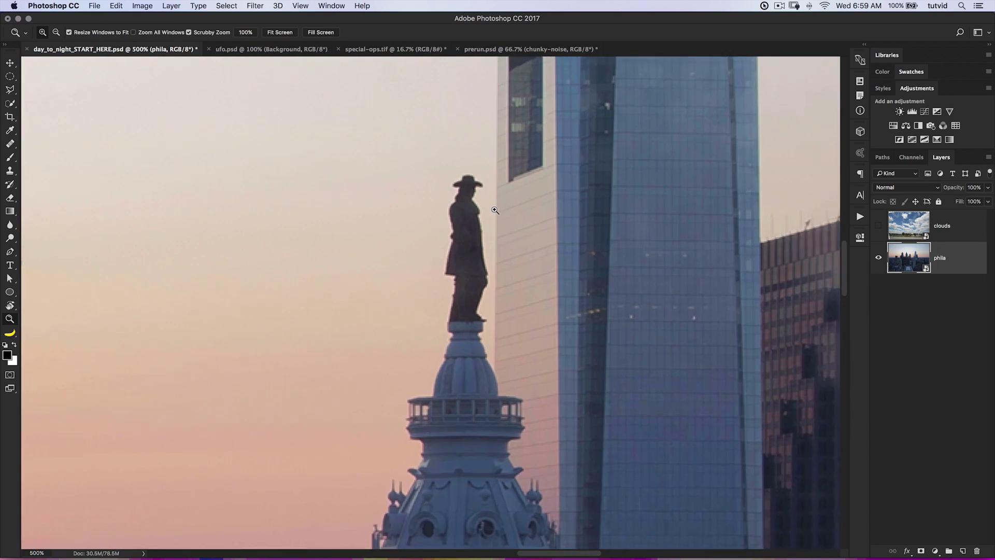
{"action": "left_click_drag", "start_coordinate": [494, 196], "coordinate": [497, 236]}
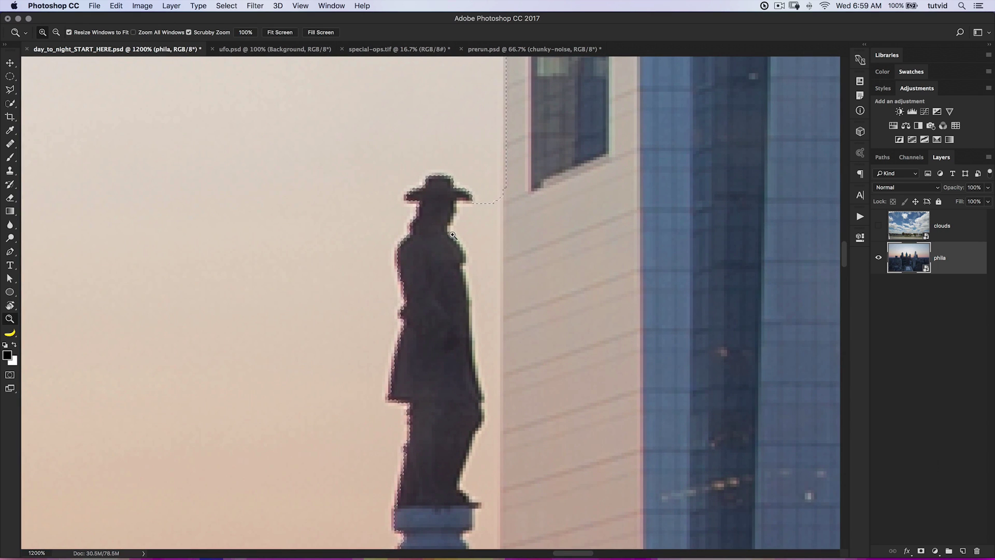
{"action": "left_click", "coordinate": [10, 92]}
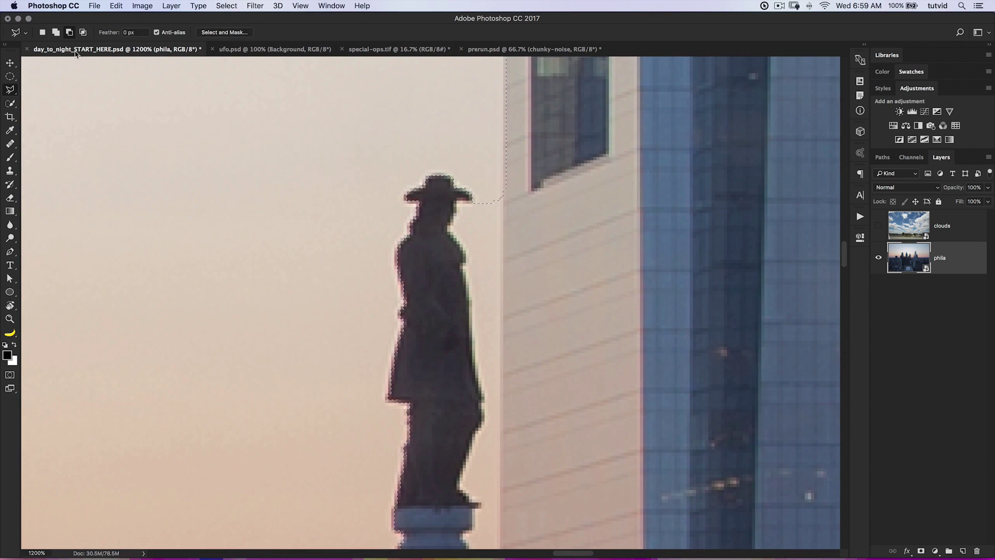
{"action": "left_click", "coordinate": [57, 33]}
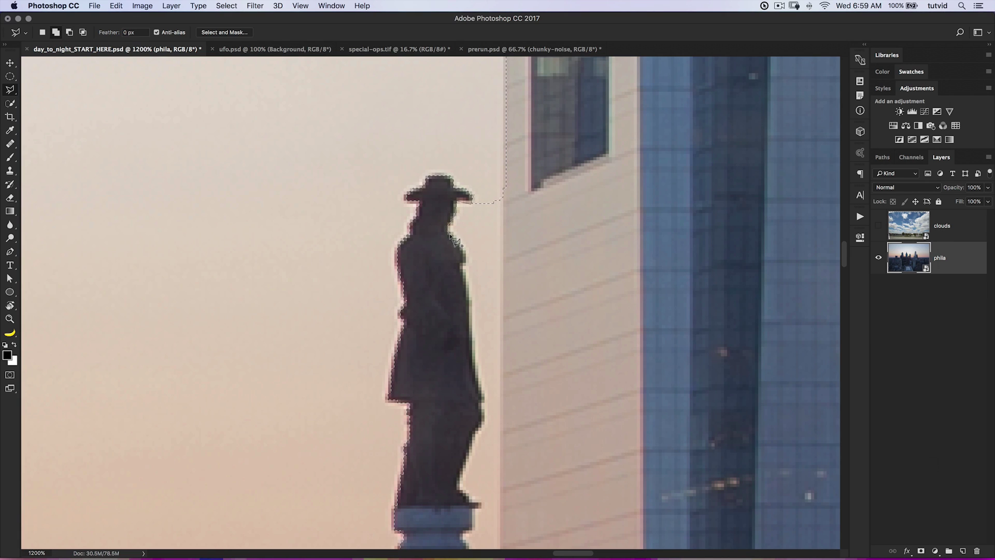
Add the strip of sky between the statue and glass skyscraper to the selection, following the statue, its pedestal and the skyscraper's left edge.
{"action": "left_click", "coordinate": [468, 253]}
{"action": "left_click", "coordinate": [463, 267]}
{"action": "left_click", "coordinate": [468, 283]}
{"action": "left_click", "coordinate": [470, 307]}
{"action": "mouse_move", "coordinate": [467, 338]}
{"action": "left_mouse_down"}
{"action": "mouse_move", "coordinate": [485, 430]}
{"action": "mouse_move", "coordinate": [469, 449]}
{"action": "mouse_move", "coordinate": [473, 433]}
{"action": "mouse_move", "coordinate": [458, 484]}
{"action": "mouse_move", "coordinate": [482, 505]}
{"action": "mouse_move", "coordinate": [472, 510]}
{"action": "mouse_move", "coordinate": [480, 518]}
{"action": "mouse_move", "coordinate": [483, 275]}
{"action": "left_mouse_up"}
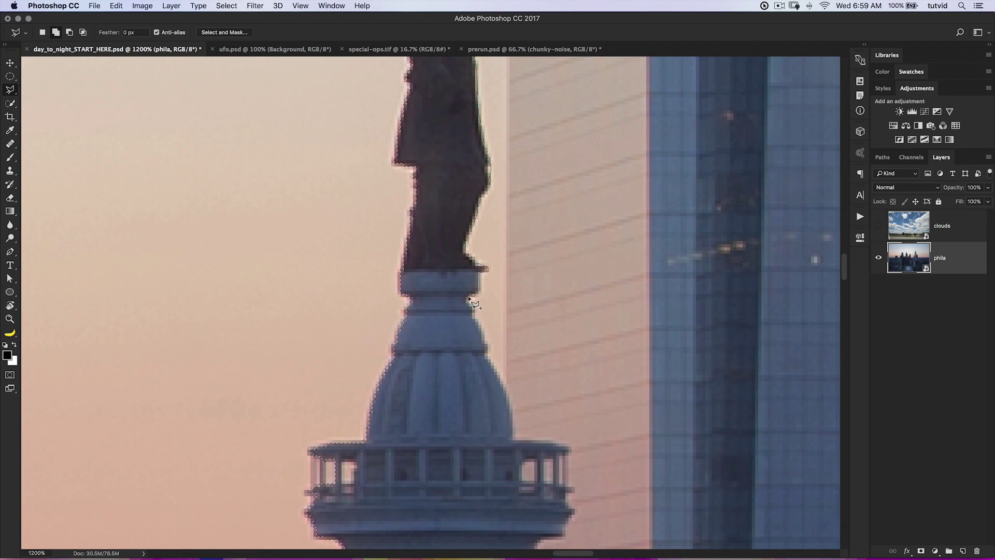
{"action": "left_click_drag", "start_coordinate": [476, 316], "coordinate": [504, 391]}
{"action": "left_click_drag", "start_coordinate": [508, 114], "coordinate": [521, 464]}
{"action": "mouse_move", "coordinate": [517, 326]}
{"action": "left_mouse_down"}
{"action": "mouse_move", "coordinate": [527, 178]}
{"action": "mouse_move", "coordinate": [515, 187]}
{"action": "mouse_move", "coordinate": [507, 280]}
{"action": "mouse_move", "coordinate": [495, 283]}
{"action": "left_mouse_up"}
{"action": "left_click", "coordinate": [495, 283], "text": "super"}
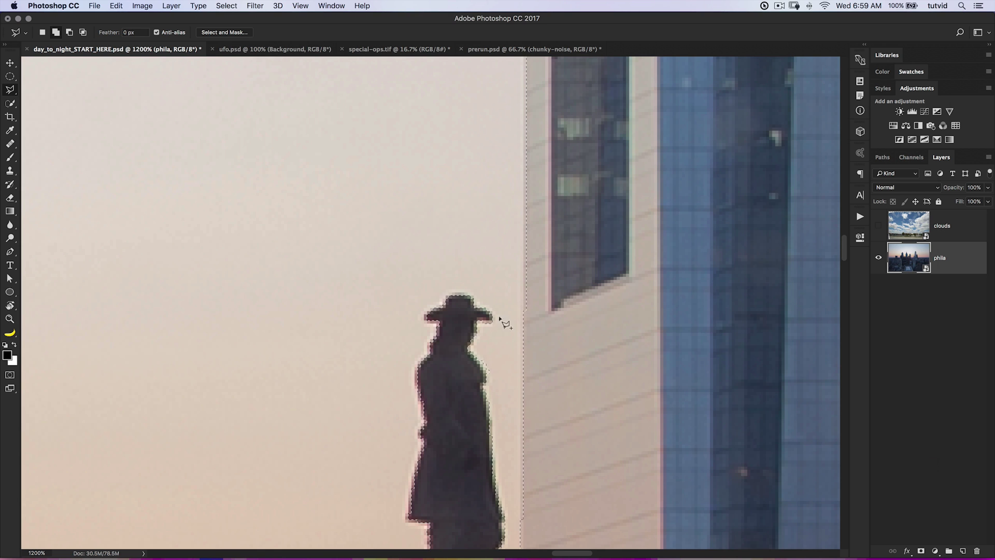
Add the sky showing between the left columns of the tower's balcony below the statue to the selection with the Polygonal Lasso.
{"action": "key", "text": "super+minus"}
{"action": "key", "text": "super+minus"}
{"action": "key", "text": "super+minus"}
{"action": "key", "text": "super+minus"}
{"action": "key", "text": "super+minus"}
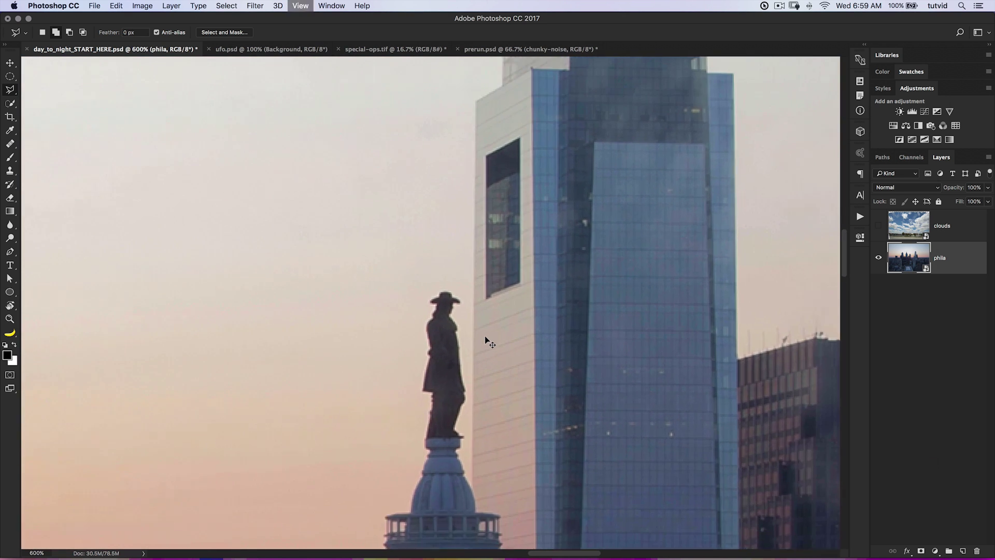
{"action": "left_click_drag", "start_coordinate": [502, 375], "coordinate": [535, 272]}
{"action": "key", "text": "z"}
{"action": "left_click", "coordinate": [442, 375]}
{"action": "left_click", "coordinate": [443, 375]}
{"action": "left_click", "coordinate": [443, 375]}
{"action": "left_click", "coordinate": [443, 374]}
{"action": "left_click", "coordinate": [442, 375]}
{"action": "left_click", "coordinate": [442, 375]}
{"action": "left_click", "coordinate": [442, 375]}
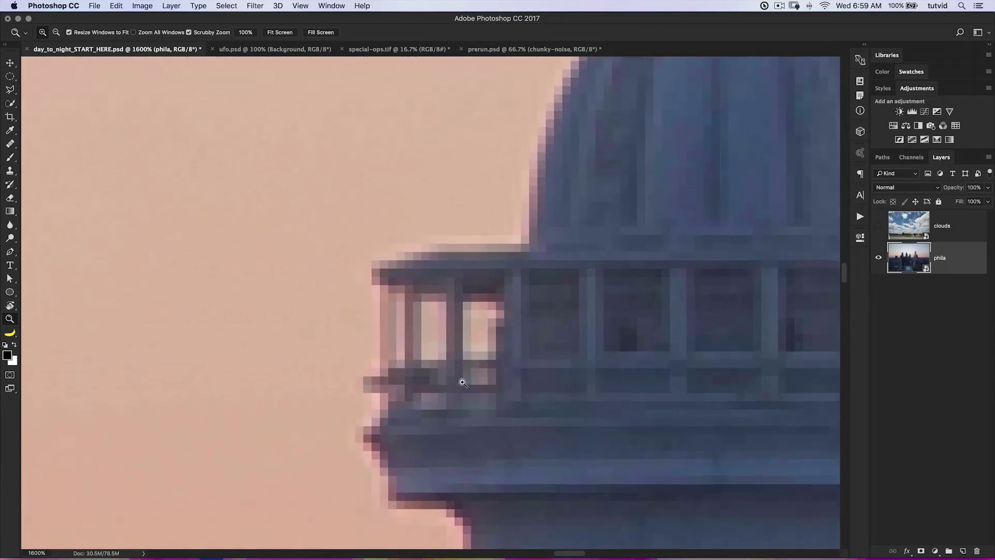
{"action": "left_click_drag", "start_coordinate": [462, 382], "coordinate": [531, 299]}
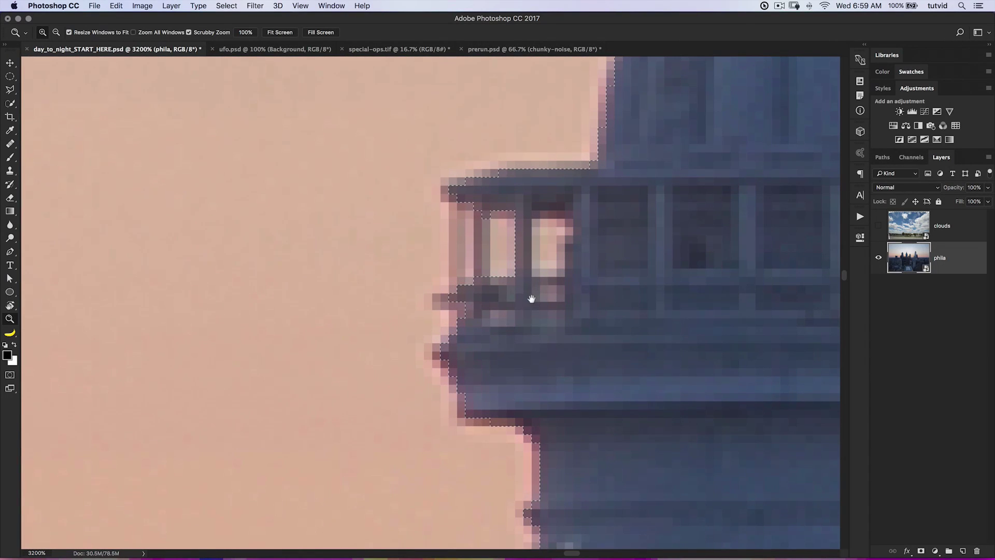
{"action": "left_click", "coordinate": [516, 267], "text": "alt"}
{"action": "left_click", "coordinate": [517, 268], "text": "alt"}
{"action": "left_click", "coordinate": [524, 275], "text": "alt"}
{"action": "left_click_drag", "start_coordinate": [542, 260], "coordinate": [539, 303]}
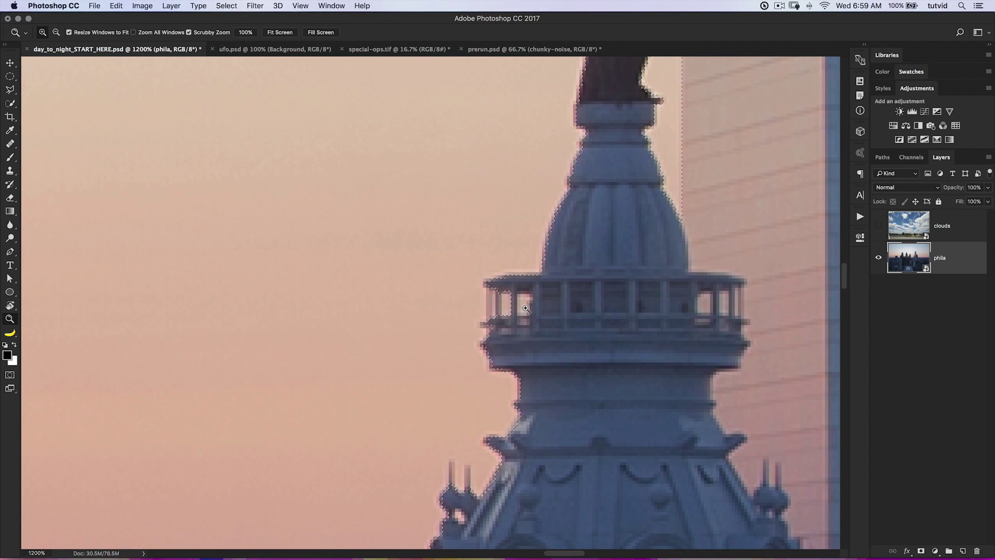
{"action": "key", "text": "l"}
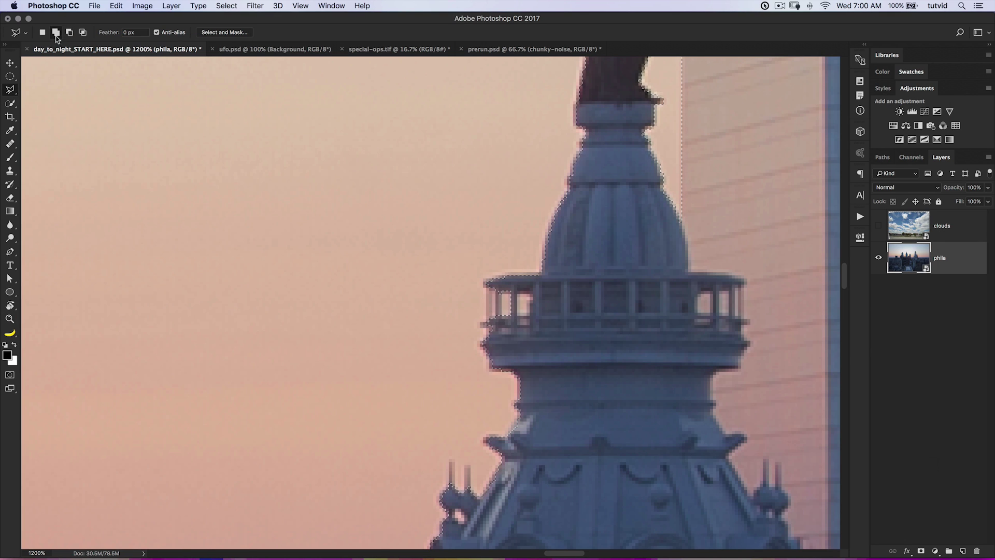
{"action": "key", "text": "alt"}
{"action": "left_click", "coordinate": [510, 280]}
{"action": "left_click", "coordinate": [525, 291]}
{"action": "left_click", "coordinate": [503, 335]}
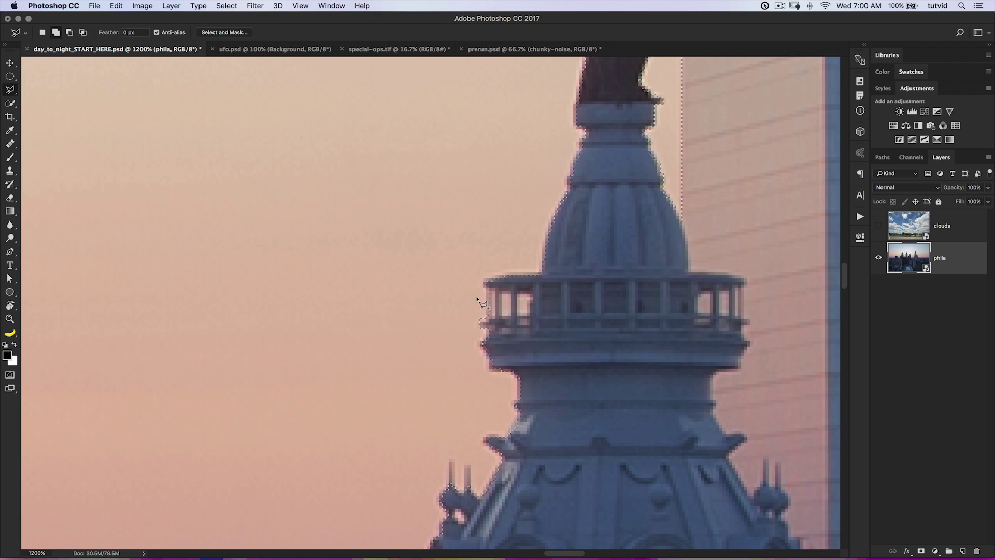
{"action": "left_click", "coordinate": [512, 292]}
{"action": "left_click", "coordinate": [501, 293]}
{"action": "left_click", "coordinate": [533, 300]}
{"action": "left_click", "coordinate": [519, 292]}
{"action": "left_click", "coordinate": [471, 325]}
{"action": "left_click", "coordinate": [476, 289]}
{"action": "left_click", "coordinate": [488, 288]}
Subtract the thin spires above the round ornaments on the clock tower's left side from the sky selection.
{"action": "scroll", "coordinate": [528, 347], "scroll_direction": "down", "scroll_amount": 5}
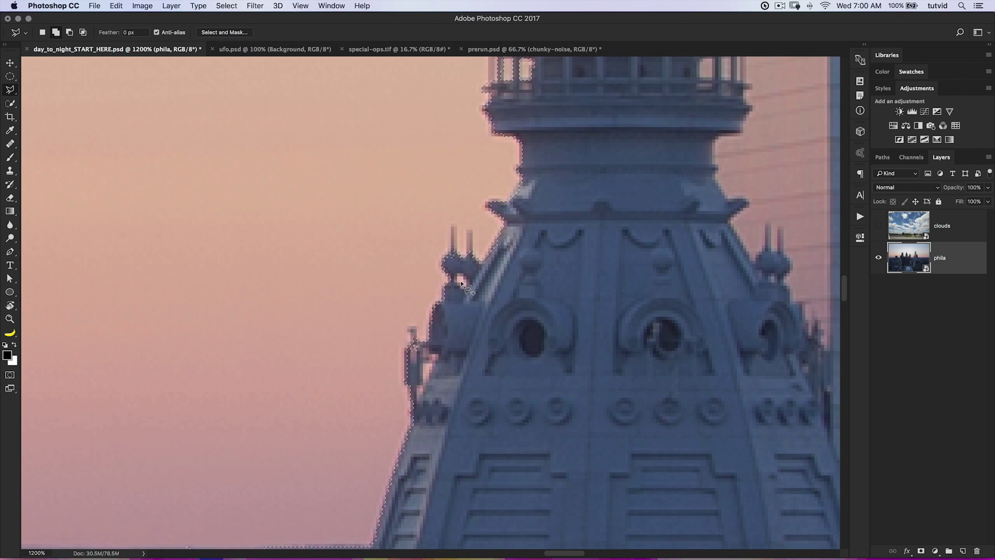
{"action": "key", "text": "alt"}
{"action": "left_click", "coordinate": [452, 266]}
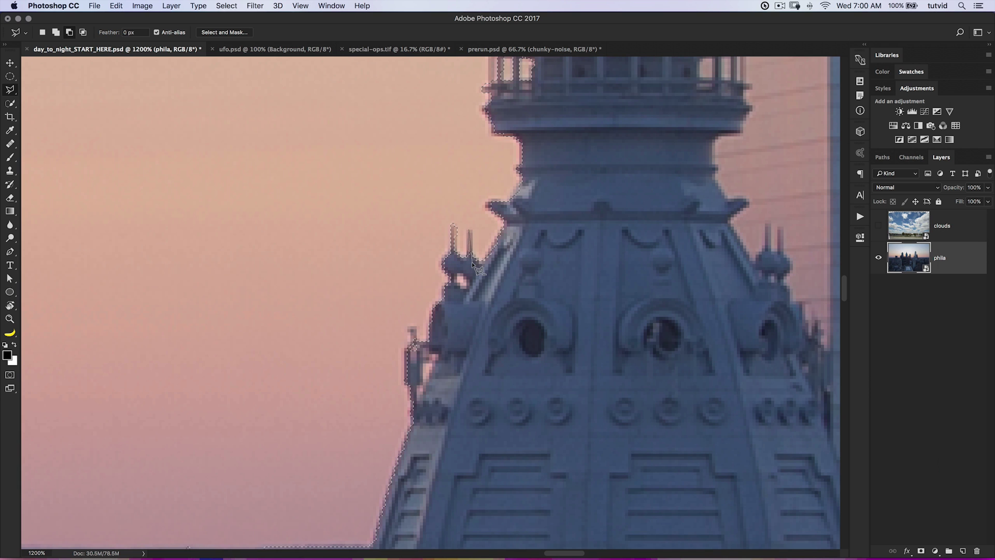
{"action": "left_click", "coordinate": [469, 264]}
Subtract the small finial and its post on the clock tower's lower left ledge from the sky selection.
{"action": "left_click_drag", "start_coordinate": [411, 402], "coordinate": [468, 338]}
{"action": "key", "text": "super+minus"}
{"action": "key", "text": "super+minus"}
{"action": "key", "text": "super+minus"}
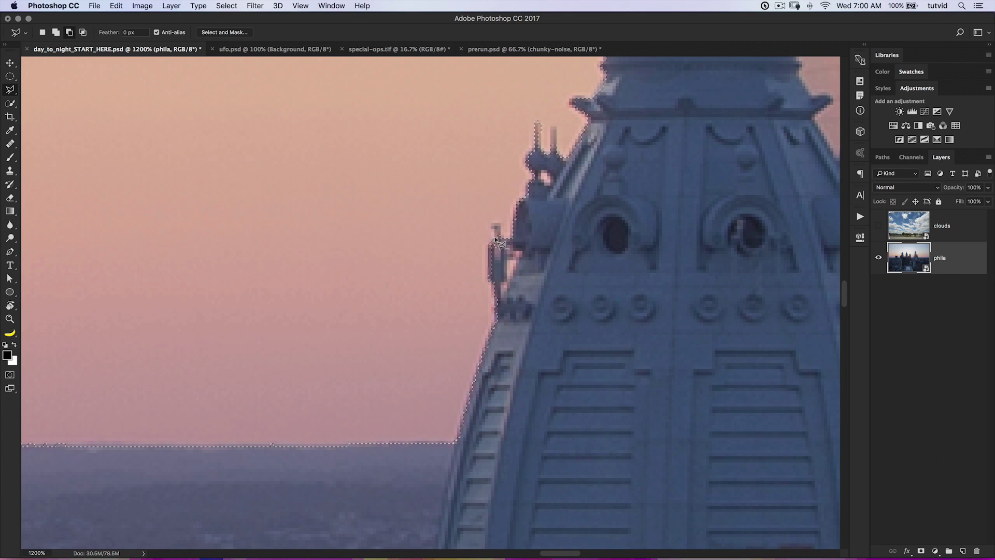
{"action": "left_click", "coordinate": [499, 224]}
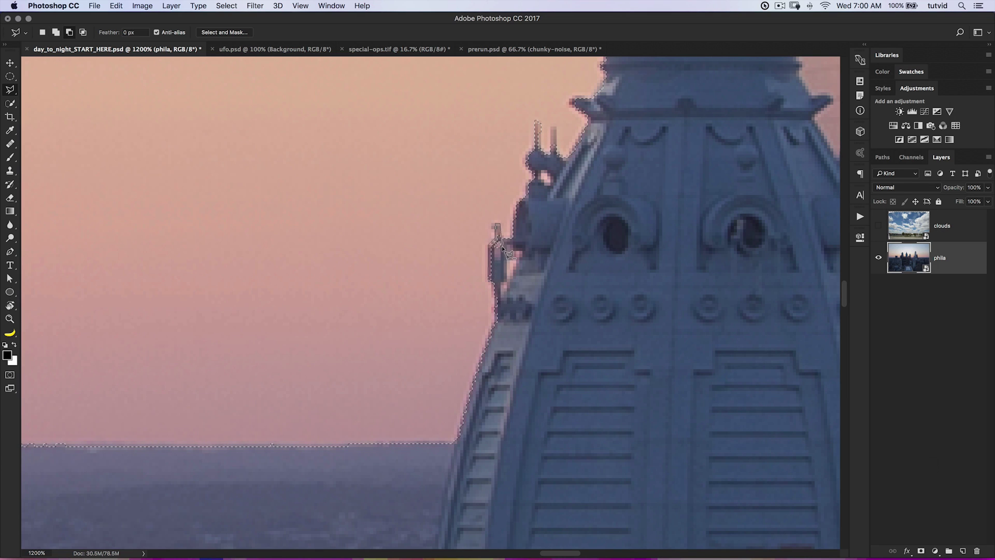
{"action": "left_click", "coordinate": [502, 310]}
Subtract the pyramid-topped skyscraper's right wall from the sky selection with a straight-edged outline running between its cornice and the horizon.
{"action": "left_click_drag", "start_coordinate": [482, 399], "coordinate": [557, 156]}
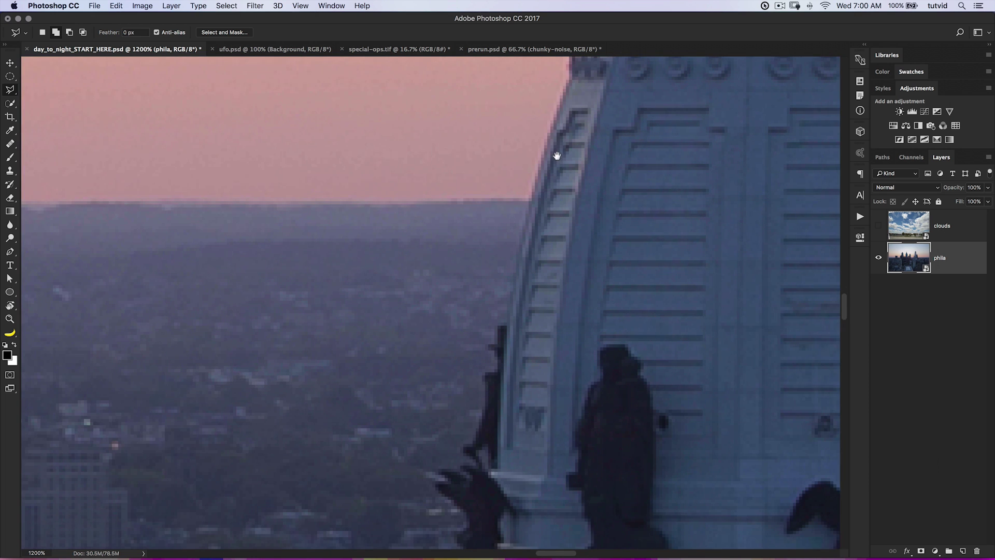
{"action": "scroll", "coordinate": [410, 242], "scroll_direction": "left", "scroll_amount": 10}
{"action": "scroll", "coordinate": [410, 242], "scroll_direction": "up", "scroll_amount": 3}
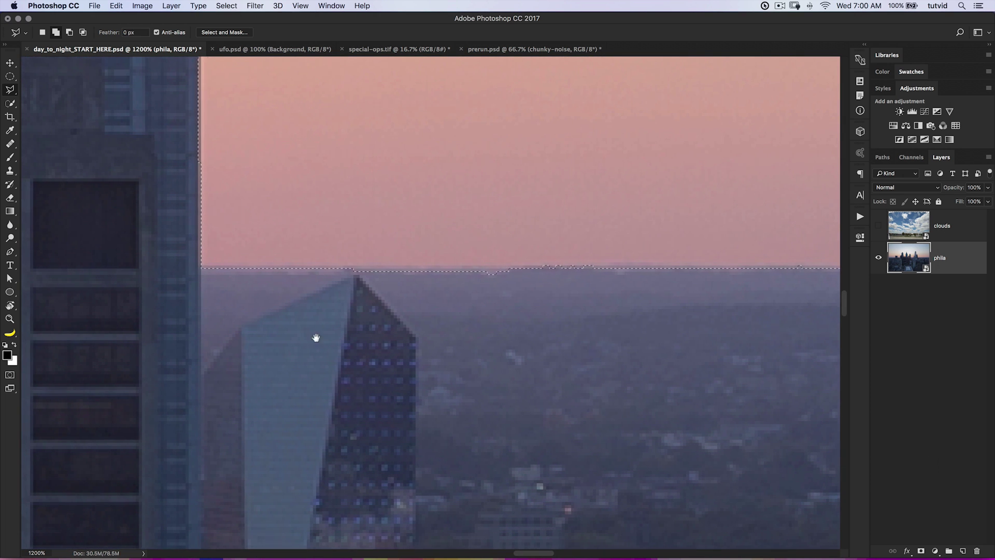
{"action": "scroll", "coordinate": [592, 365], "scroll_direction": "up", "scroll_amount": 6}
{"action": "scroll", "coordinate": [592, 365], "scroll_direction": "left", "scroll_amount": 4}
{"action": "key", "text": "alt"}
{"action": "left_click", "coordinate": [283, 393]}
{"action": "left_click_drag", "start_coordinate": [282, 135], "coordinate": [282, 423]}
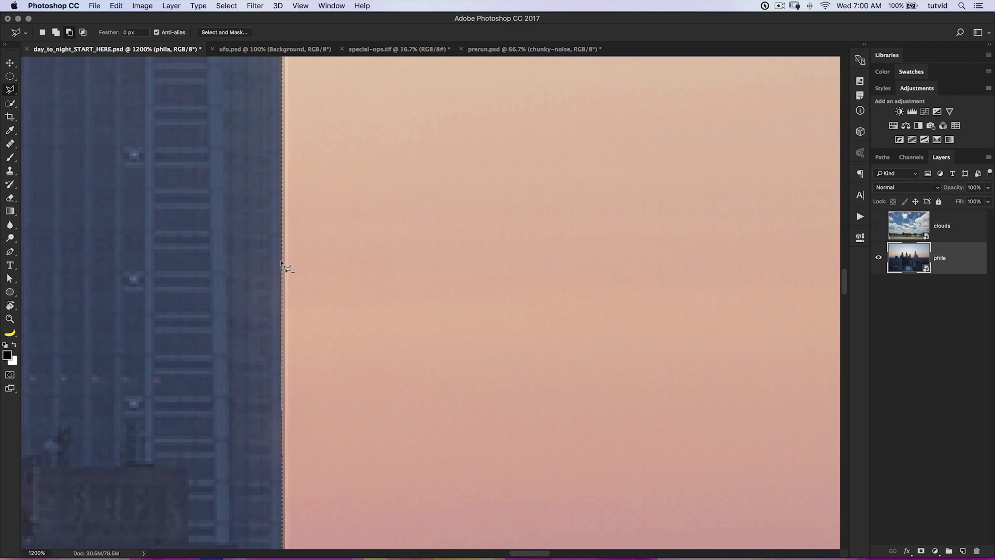
{"action": "scroll", "coordinate": [290, 288], "scroll_direction": "up", "scroll_amount": 10}
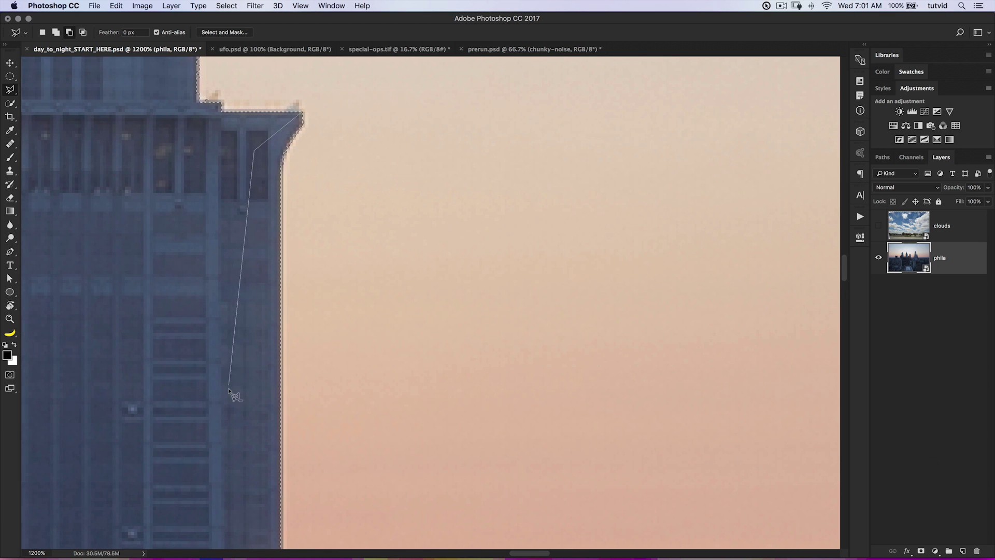
{"action": "left_click_drag", "start_coordinate": [240, 407], "coordinate": [262, 88]}
{"action": "left_click", "coordinate": [243, 424]}
{"action": "left_click_drag", "start_coordinate": [236, 441], "coordinate": [269, 82]}
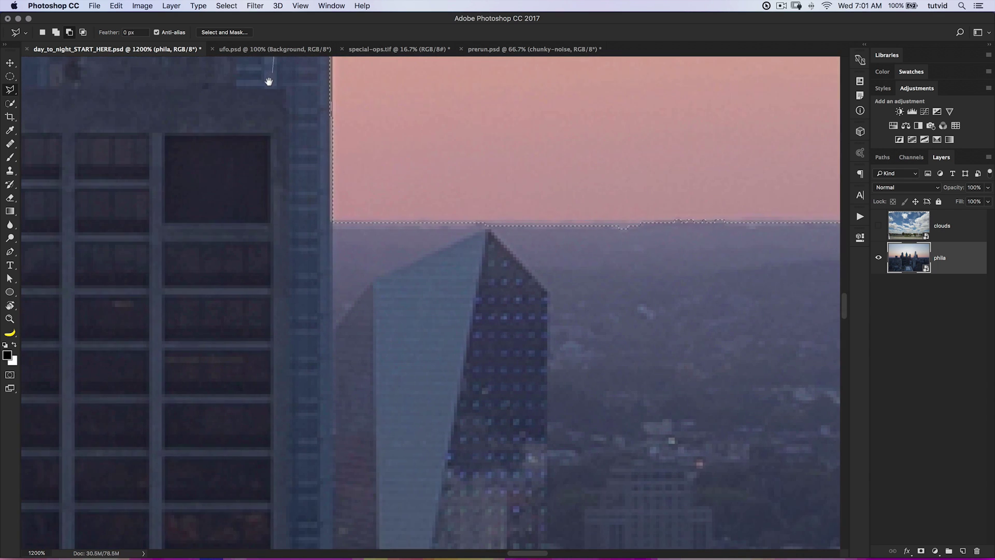
{"action": "left_click", "coordinate": [270, 222]}
{"action": "left_click", "coordinate": [295, 262], "text": "super"}
Subtract the right edge of the skyscraper's upper tier, just below the pyramid roof, from the sky selection.
{"action": "left_click_drag", "start_coordinate": [299, 262], "coordinate": [304, 344]}
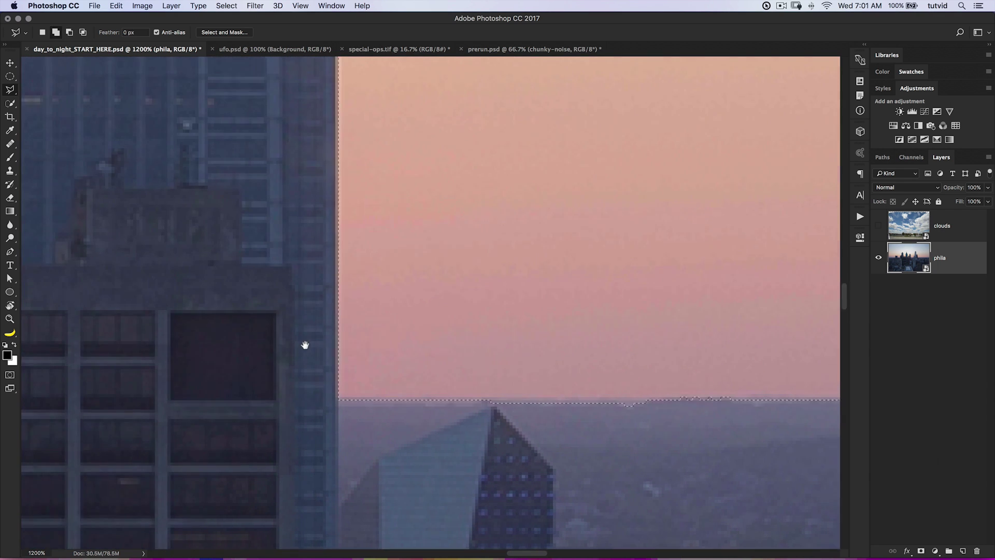
{"action": "key", "text": "super+minus"}
{"action": "key", "text": "super+minus"}
{"action": "left_click_drag", "start_coordinate": [355, 174], "coordinate": [349, 493]}
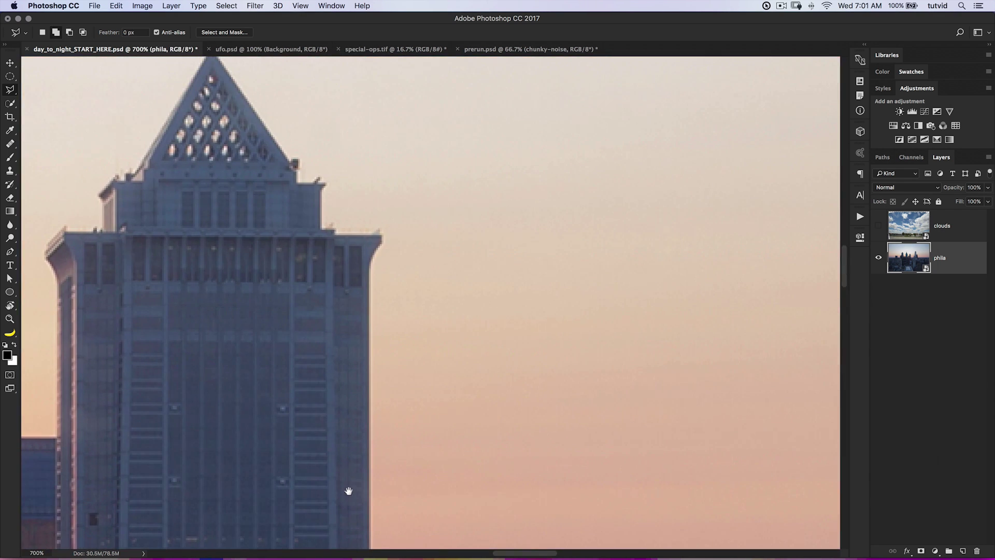
{"action": "mouse_move", "coordinate": [332, 265]}
{"action": "left_mouse_down"}
{"action": "mouse_move", "coordinate": [336, 286]}
{"action": "mouse_move", "coordinate": [403, 306]}
{"action": "mouse_move", "coordinate": [423, 339]}
{"action": "left_mouse_up"}
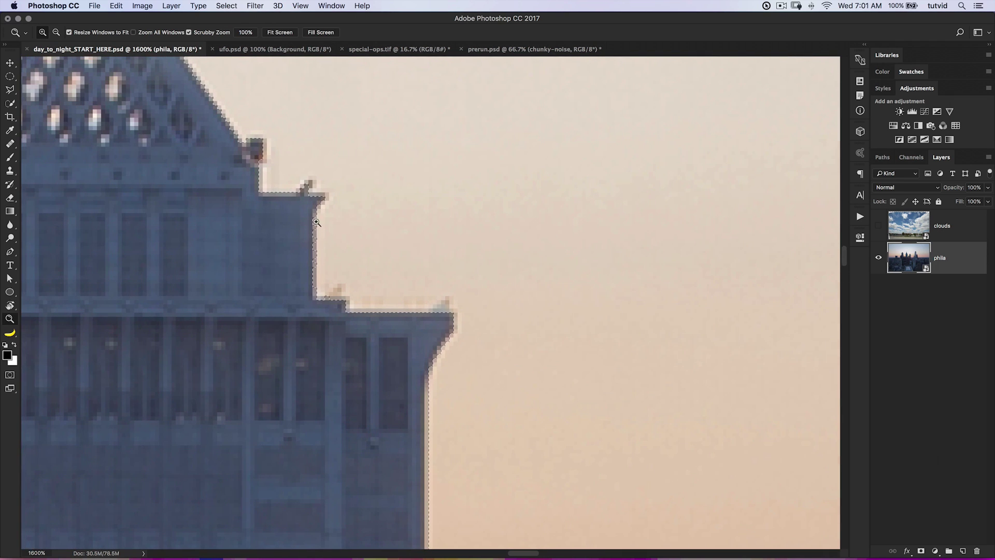
{"action": "left_click", "coordinate": [316, 301], "text": "alt"}
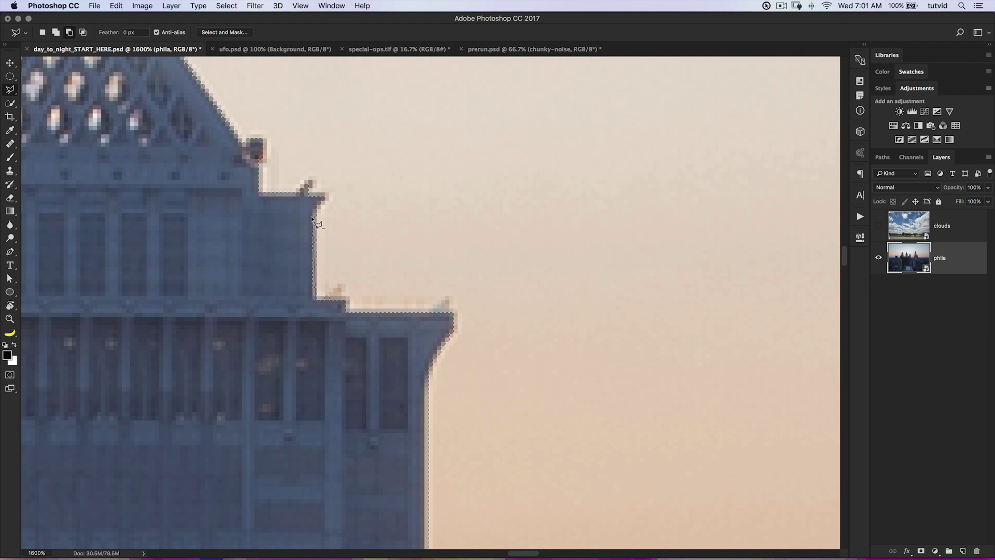
{"action": "left_click", "coordinate": [315, 311]}
{"action": "left_click_drag", "start_coordinate": [320, 240], "coordinate": [421, 406]}
Subtract the pyramid roof's pale left slope from the sky selection with a straight outline from the apex to the roof's base.
{"action": "left_click_drag", "start_coordinate": [276, 271], "coordinate": [455, 322]}
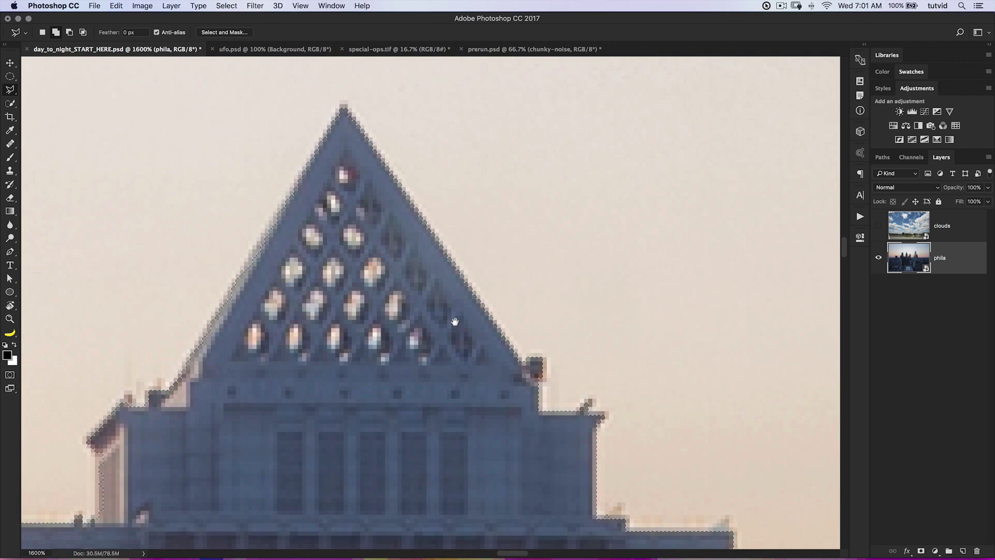
{"action": "scroll", "coordinate": [455, 322], "scroll_direction": "up", "scroll_amount": 3}
{"action": "scroll", "coordinate": [455, 322], "scroll_direction": "left", "scroll_amount": 6}
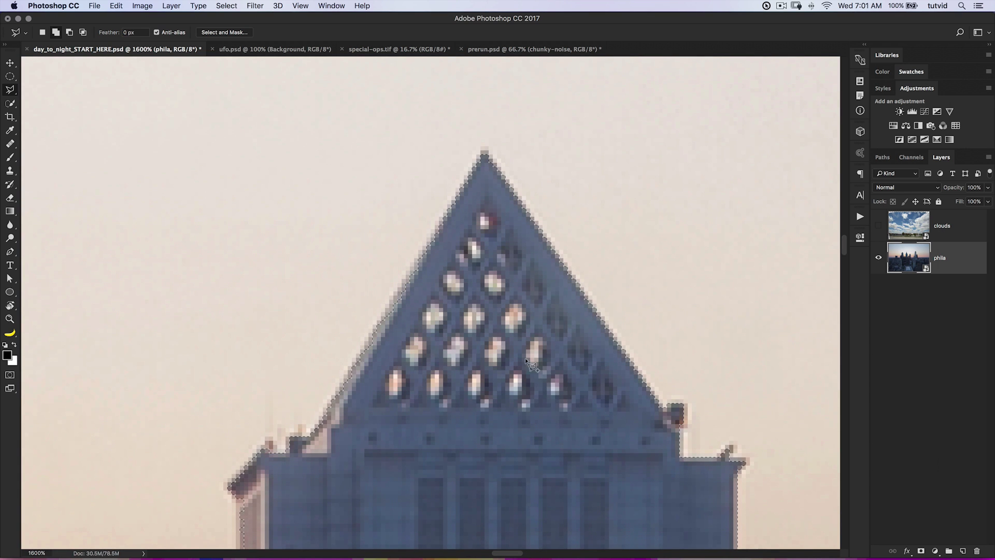
{"action": "scroll", "coordinate": [506, 140], "scroll_direction": "left", "scroll_amount": 2}
{"action": "scroll", "coordinate": [505, 140], "scroll_direction": "down", "scroll_amount": 1}
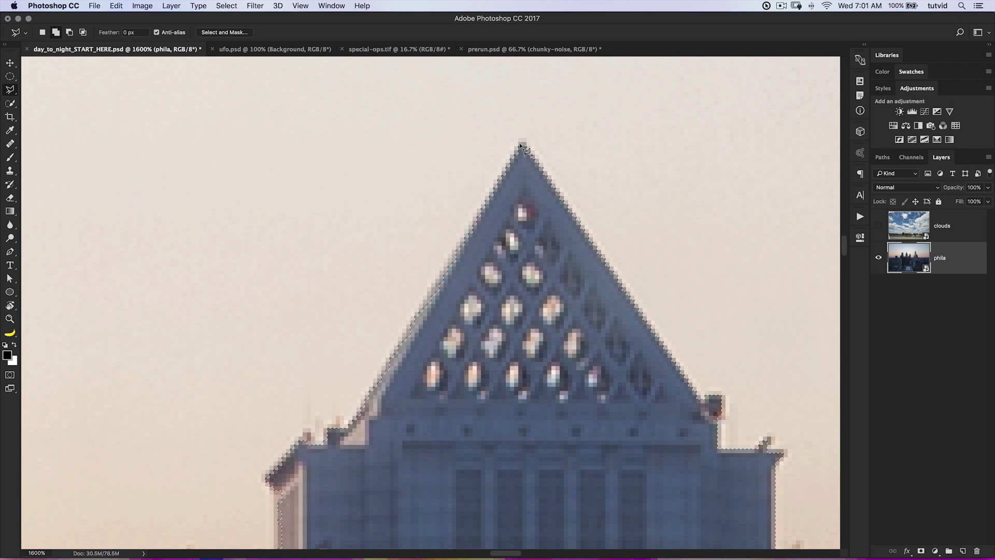
{"action": "left_click", "coordinate": [521, 145], "text": "alt"}
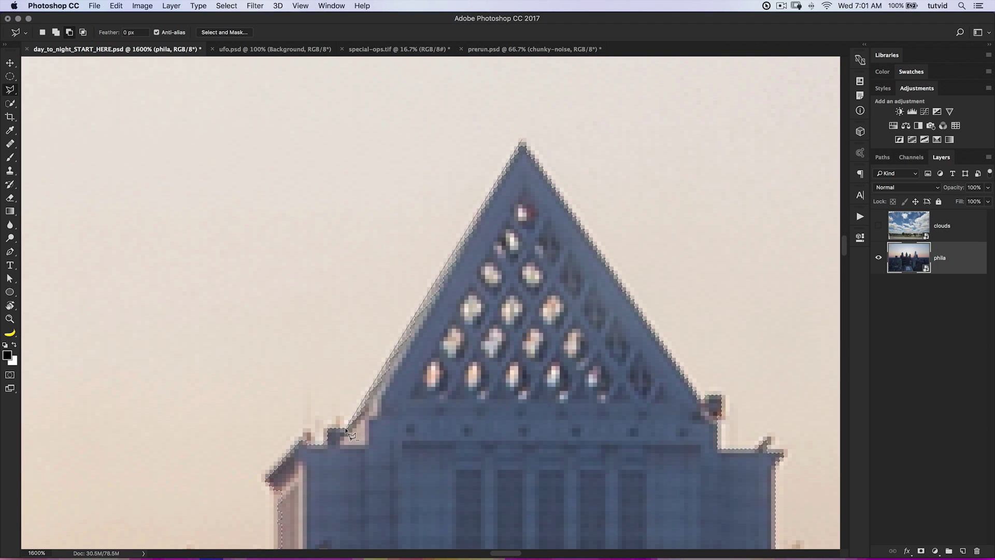
{"action": "left_click", "coordinate": [521, 146]}
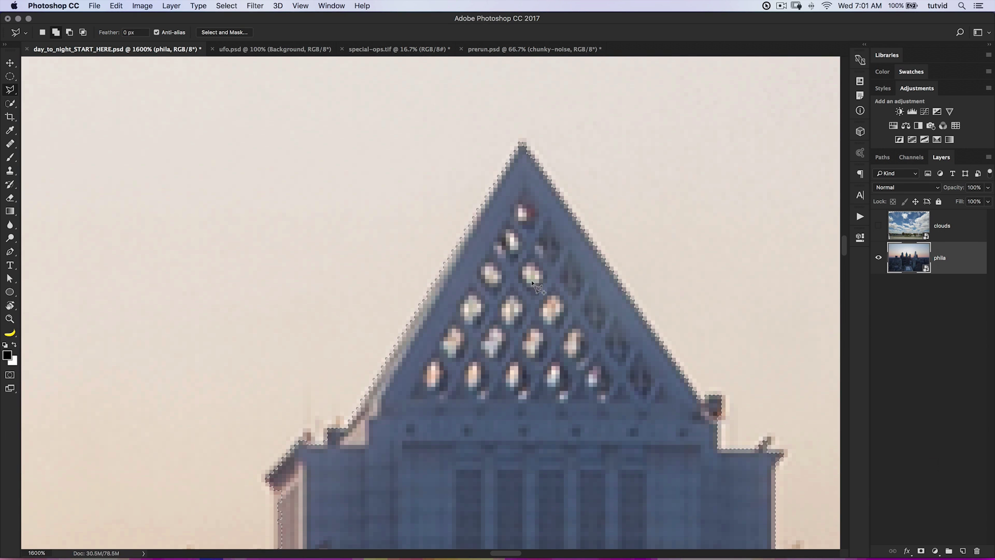
Subtract the skyscraper's pale left cornice and the ledge beside it from the sky selection with a polygonal outline.
{"action": "left_click_drag", "start_coordinate": [479, 329], "coordinate": [626, 162]}
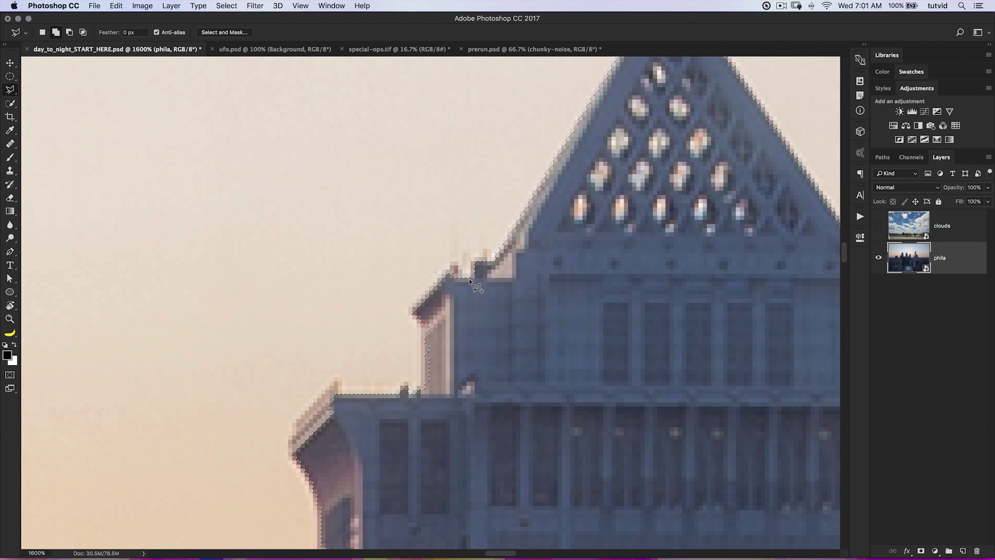
{"action": "left_click_drag", "start_coordinate": [450, 338], "coordinate": [527, 198]}
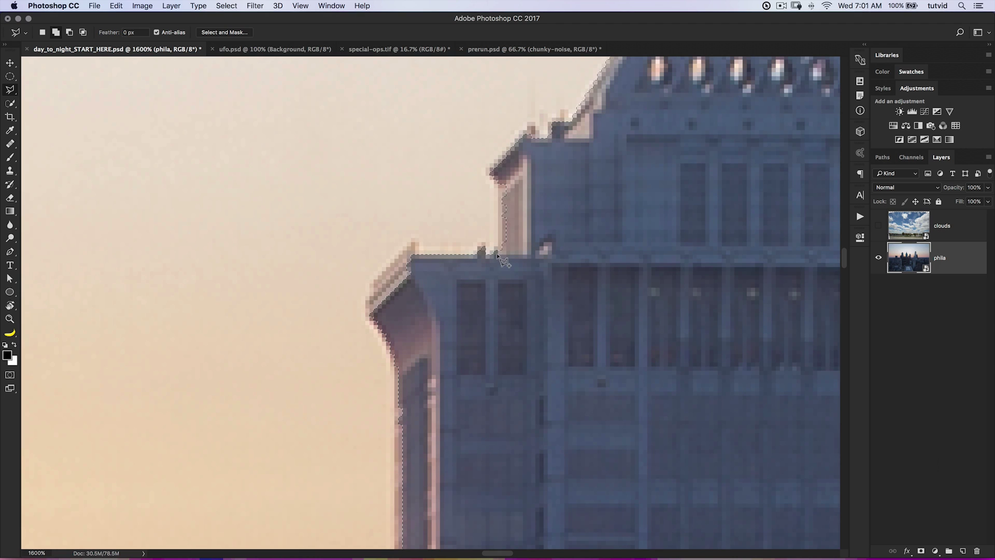
{"action": "left_click", "coordinate": [496, 254], "text": "alt"}
{"action": "left_click", "coordinate": [367, 321]}
{"action": "left_click", "coordinate": [388, 330]}
{"action": "double_click", "coordinate": [508, 296]}
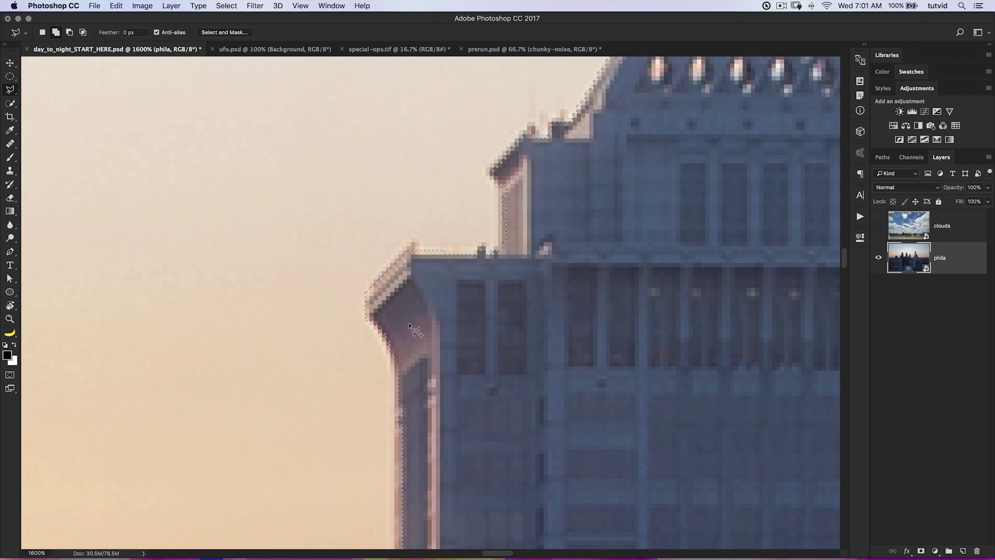
{"action": "scroll", "coordinate": [409, 323], "scroll_direction": "down", "scroll_amount": 5}
{"action": "key", "text": "super+minus"}
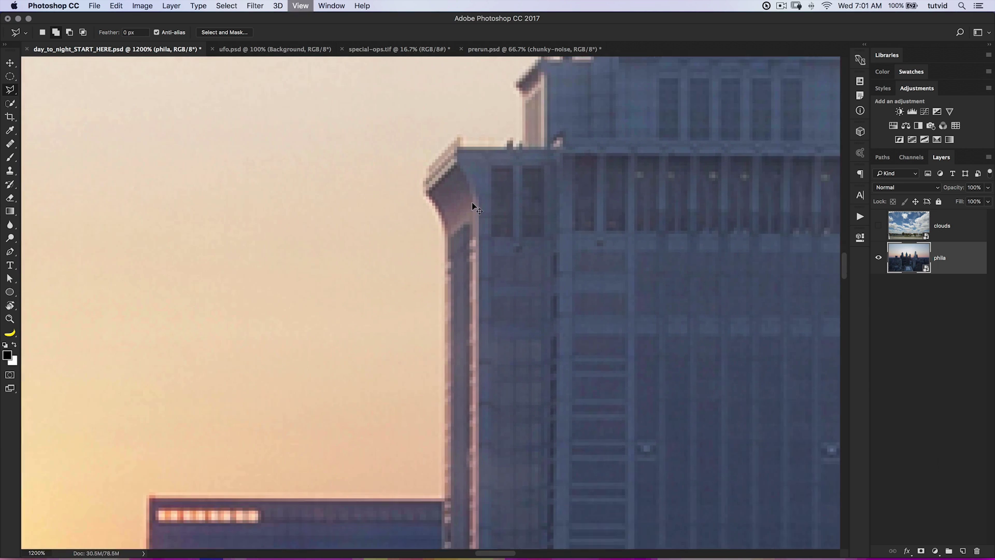
Subtract the pyramid-topped skyscraper's left wall, from below its cornice to the lower building's roof, from the sky selection.
{"action": "key", "text": "super+minus"}
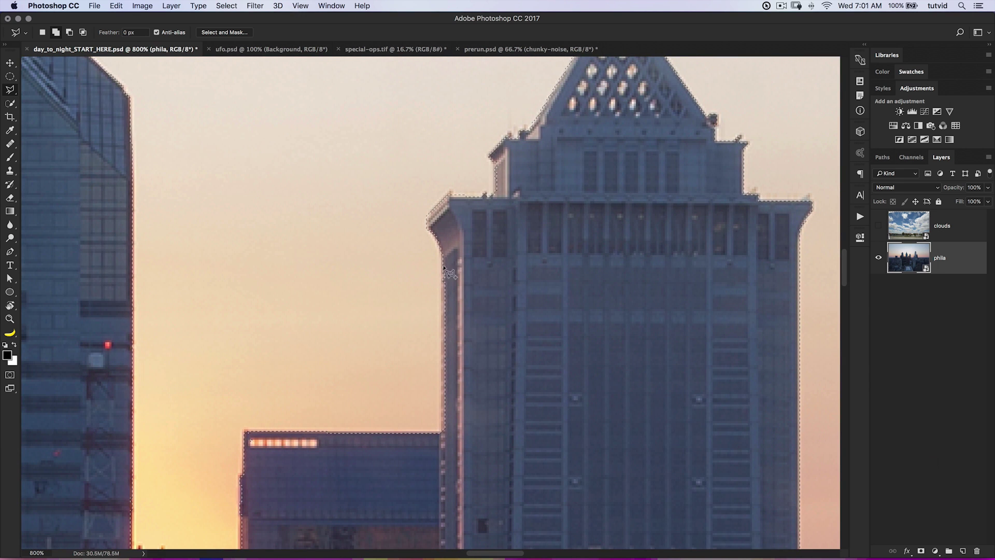
{"action": "key", "text": "alt"}
{"action": "left_click", "coordinate": [440, 431]}
{"action": "left_click", "coordinate": [463, 240]}
{"action": "left_click", "coordinate": [468, 442]}
{"action": "double_click", "coordinate": [440, 456]}
Subtract the roofline of the flat-topped glass building beside the skyscraper from the sky selection with a straight outline.
{"action": "left_click_drag", "start_coordinate": [427, 437], "coordinate": [507, 410]}
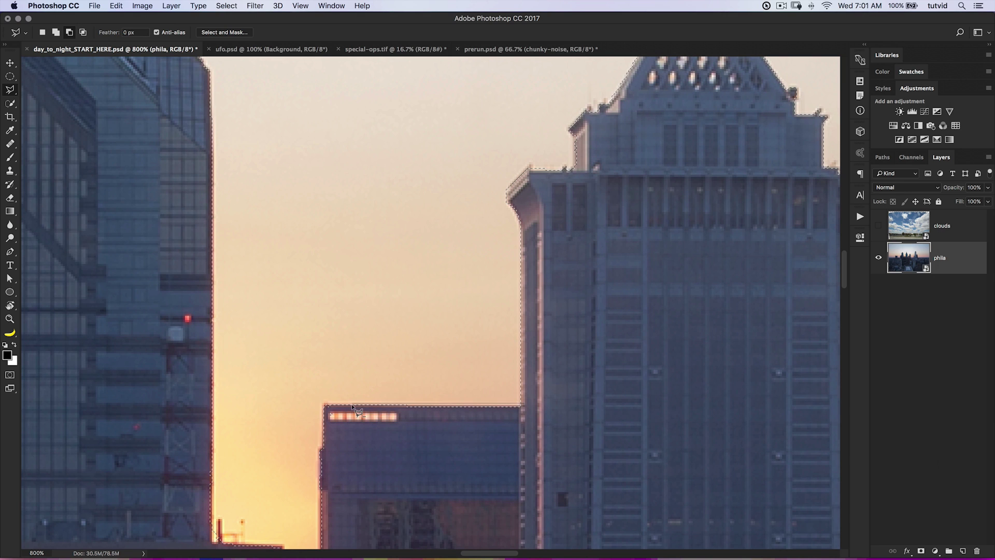
{"action": "key", "text": "Escape"}
{"action": "left_click", "coordinate": [528, 407]}
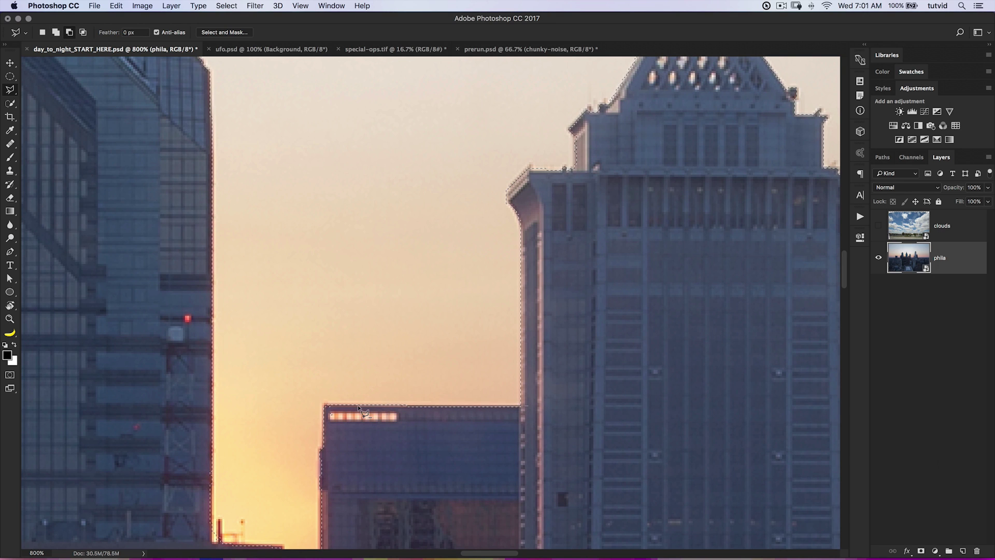
Add the strip of glowing openings just below the flat-topped glass building's roof to the sky selection.
{"action": "left_click_drag", "start_coordinate": [381, 445], "coordinate": [540, 377]}
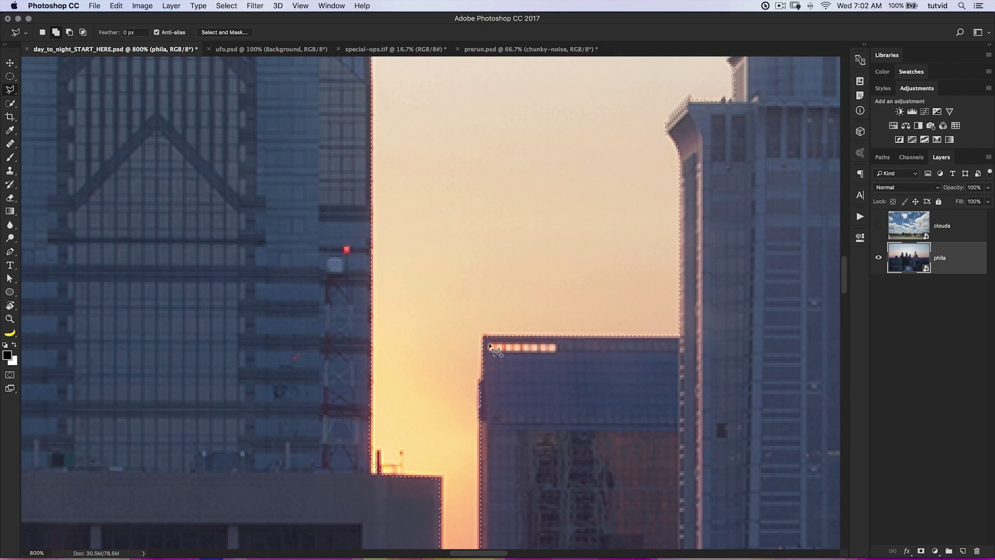
{"action": "key", "text": "alt"}
{"action": "left_click", "coordinate": [556, 344]}
{"action": "left_click", "coordinate": [555, 351]}
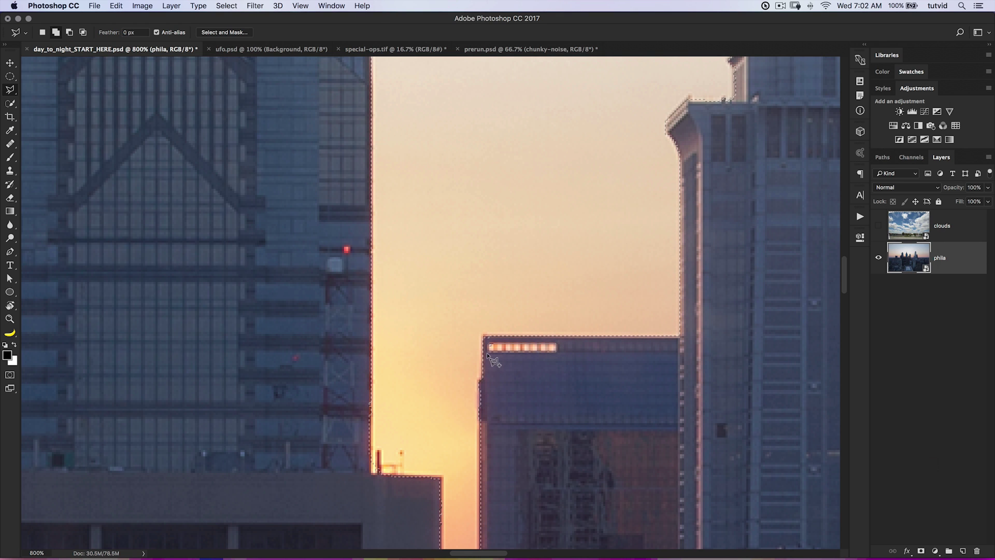
{"action": "left_click", "coordinate": [490, 347]}
Subtract the flat-topped glass building's left wall from the sky selection with a polygonal outline reaching down toward the horizon.
{"action": "left_click_drag", "start_coordinate": [546, 419], "coordinate": [555, 305]}
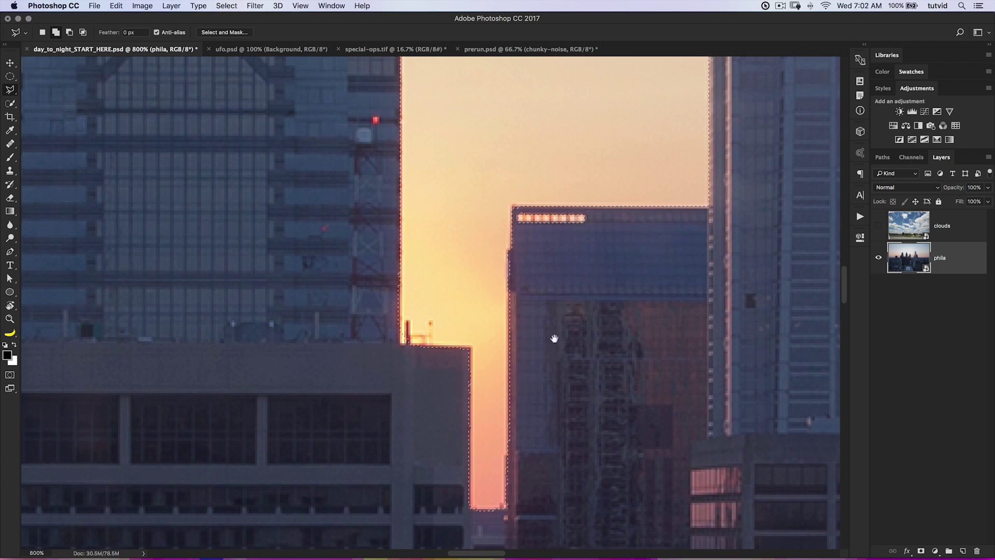
{"action": "left_click_drag", "start_coordinate": [555, 386], "coordinate": [559, 304]}
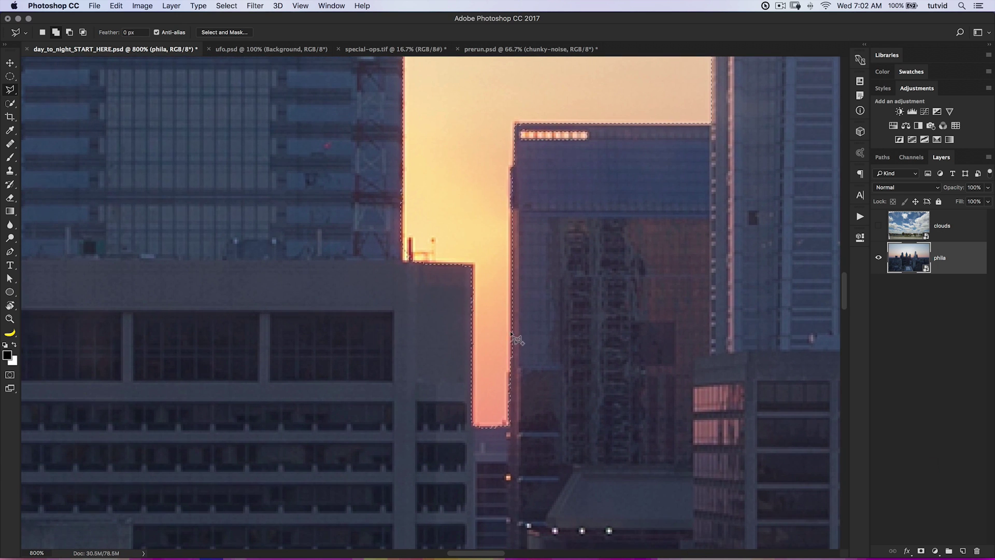
{"action": "left_click", "coordinate": [511, 206], "text": "alt"}
{"action": "left_click", "coordinate": [554, 417]}
{"action": "left_click", "coordinate": [566, 207]}
{"action": "left_click", "coordinate": [512, 207]}
Subtract the rooftops at the foot of the narrow sky gap between the grey building and the glass building.
{"action": "left_click", "coordinate": [509, 426], "text": "alt"}
{"action": "left_click", "coordinate": [462, 427]}
{"action": "left_click", "coordinate": [469, 439]}
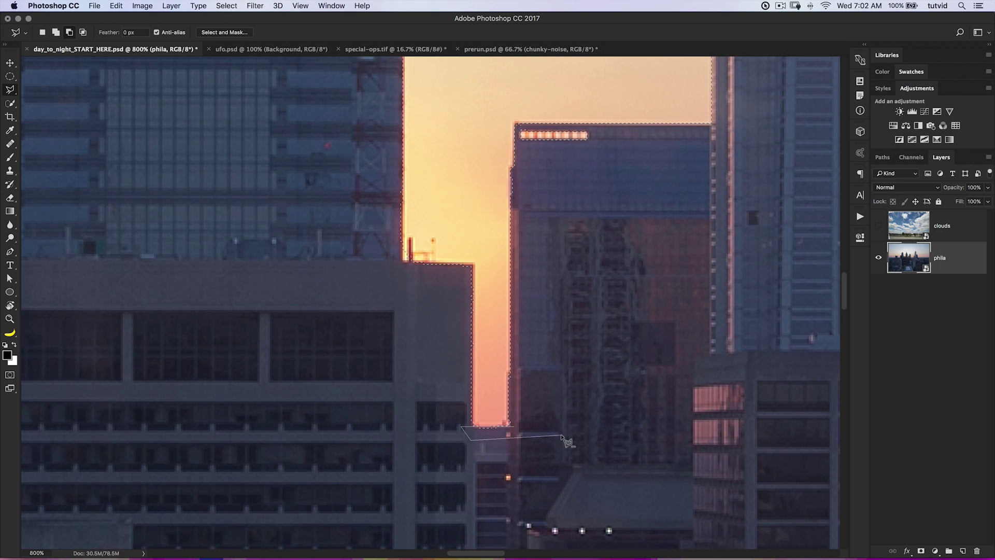
{"action": "double_click", "coordinate": [567, 442]}
Subtract the low grey building's right wall, from its roof corner to the foot of the gap, from the sky selection.
{"action": "scroll", "coordinate": [495, 336], "scroll_direction": "up", "scroll_amount": 5}
{"action": "scroll", "coordinate": [495, 337], "scroll_direction": "left", "scroll_amount": 2}
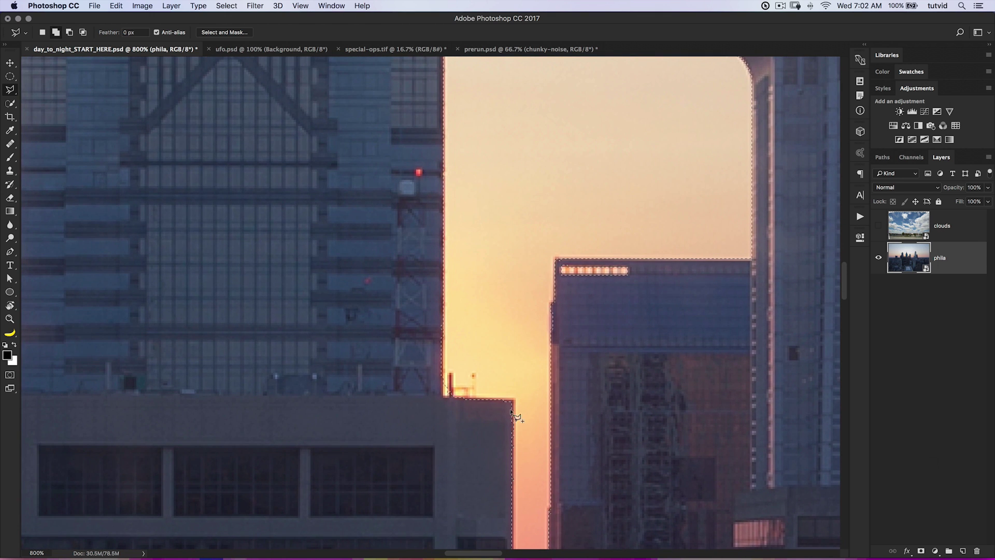
{"action": "scroll", "coordinate": [480, 351], "scroll_direction": "down", "scroll_amount": 3}
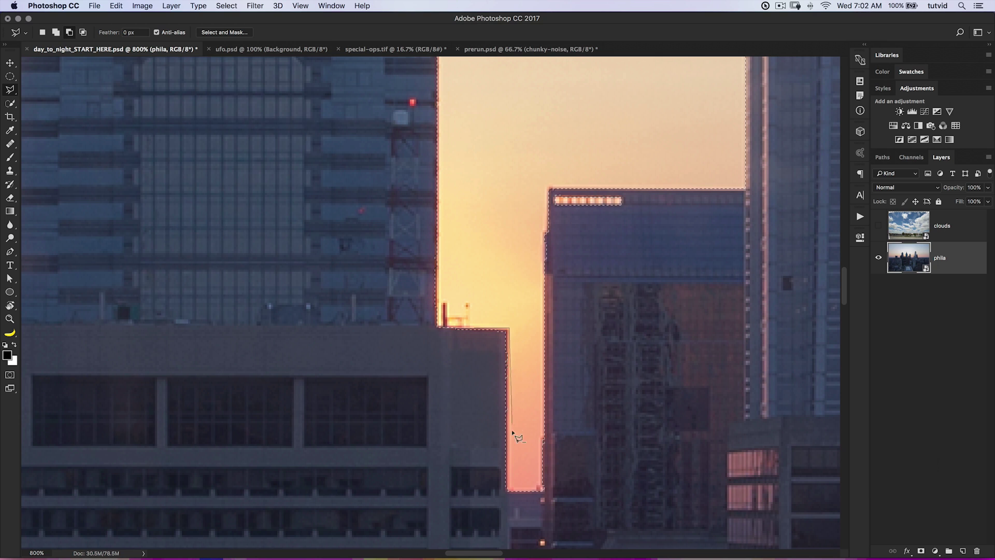
{"action": "left_click", "coordinate": [465, 490]}
{"action": "double_click", "coordinate": [449, 363]}
{"action": "left_click", "coordinate": [508, 323], "text": "alt"}
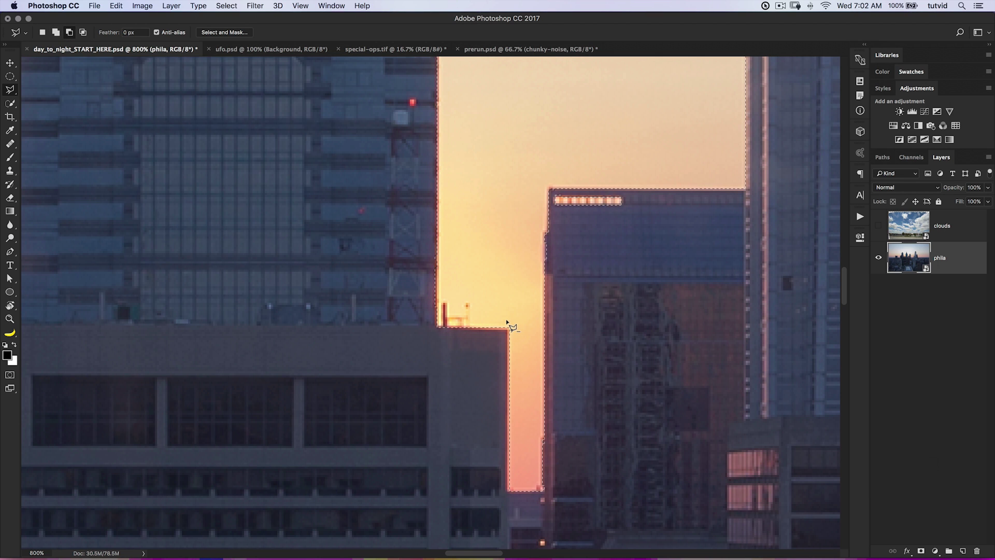
{"action": "left_click", "coordinate": [510, 491]}
{"action": "left_click", "coordinate": [522, 300]}
{"action": "double_click", "coordinate": [498, 296]}
Add a narrow strip of sky alongside the low grey building's right wall back to the selection.
{"action": "key", "text": "alt"}
{"action": "key", "text": "shift"}
{"action": "left_click", "coordinate": [509, 326]}
{"action": "left_click", "coordinate": [507, 491]}
{"action": "left_click", "coordinate": [524, 490]}
{"action": "double_click", "coordinate": [515, 313]}
Subtract the stepped tower's straight right wall above the grey building's roof from the sky selection.
{"action": "left_click_drag", "start_coordinate": [510, 256], "coordinate": [569, 356]}
{"action": "key", "text": "alt"}
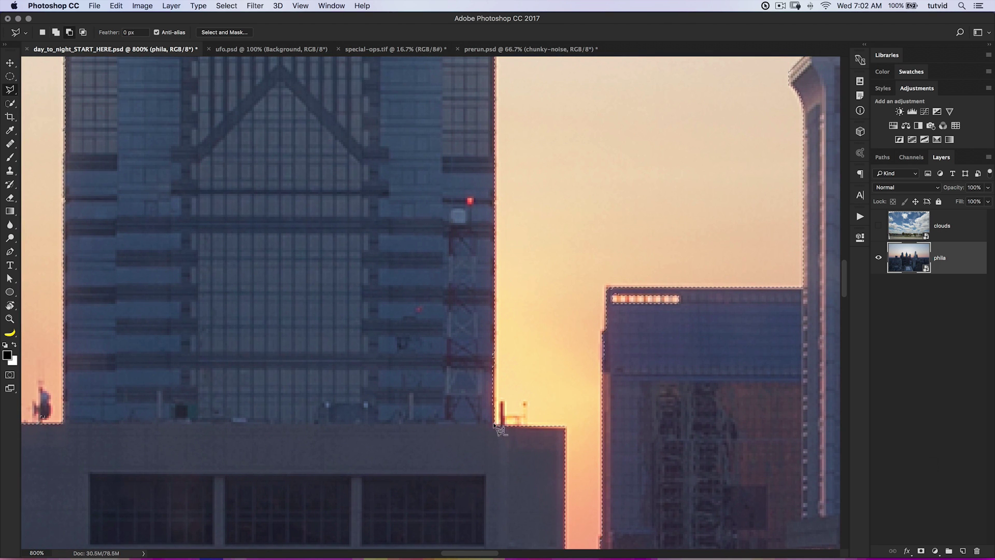
{"action": "left_click", "coordinate": [495, 426]}
{"action": "left_click", "coordinate": [493, 120]}
{"action": "left_click", "coordinate": [456, 123]}
{"action": "left_click", "coordinate": [476, 487]}
{"action": "left_click", "coordinate": [491, 456]}
Subtract the thin tip of the stepped tower's spire from the sky selection.
{"action": "left_click_drag", "start_coordinate": [519, 165], "coordinate": [504, 480]}
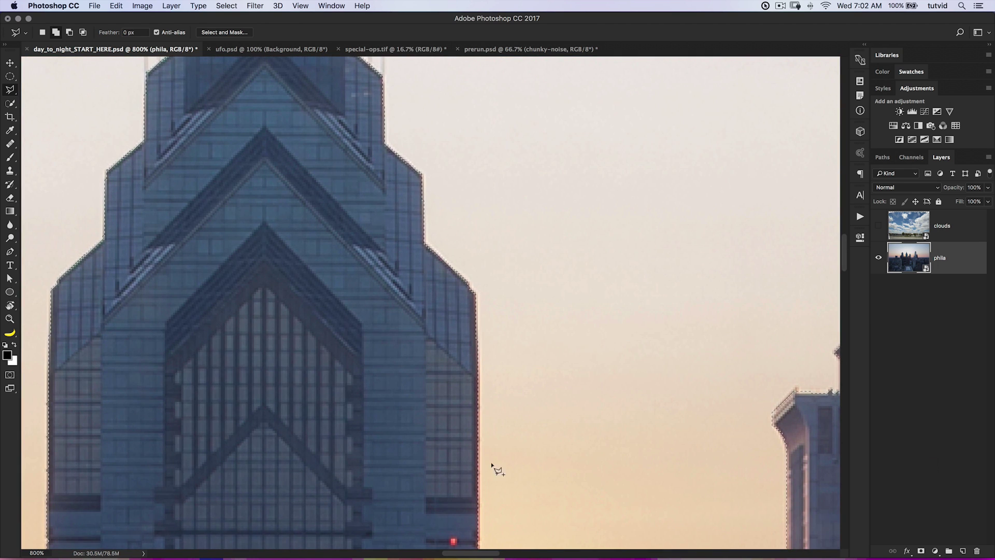
{"action": "left_click_drag", "start_coordinate": [525, 346], "coordinate": [585, 437]}
{"action": "left_click_drag", "start_coordinate": [467, 218], "coordinate": [474, 311]}
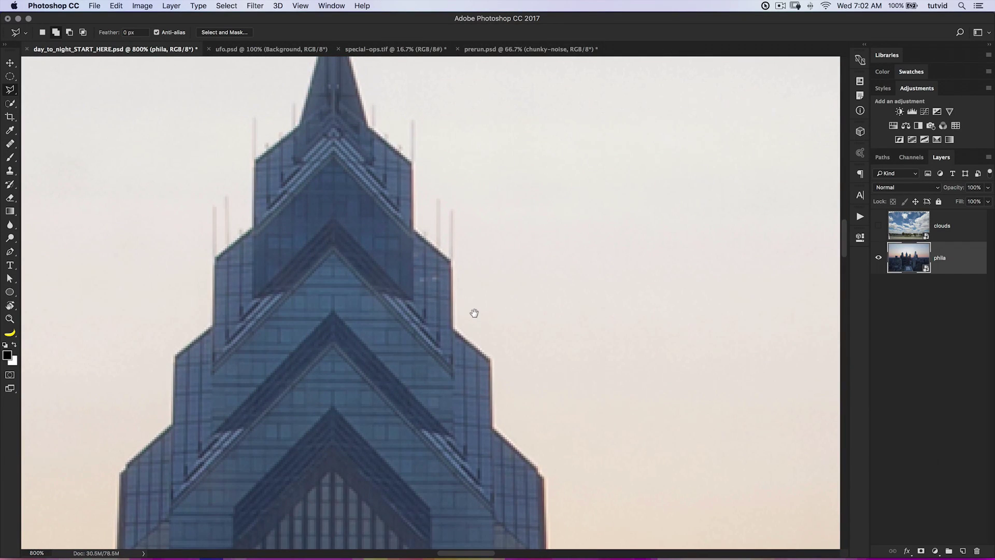
{"action": "left_click_drag", "start_coordinate": [448, 261], "coordinate": [483, 371]}
{"action": "scroll", "coordinate": [420, 254], "scroll_direction": "up", "scroll_amount": 10}
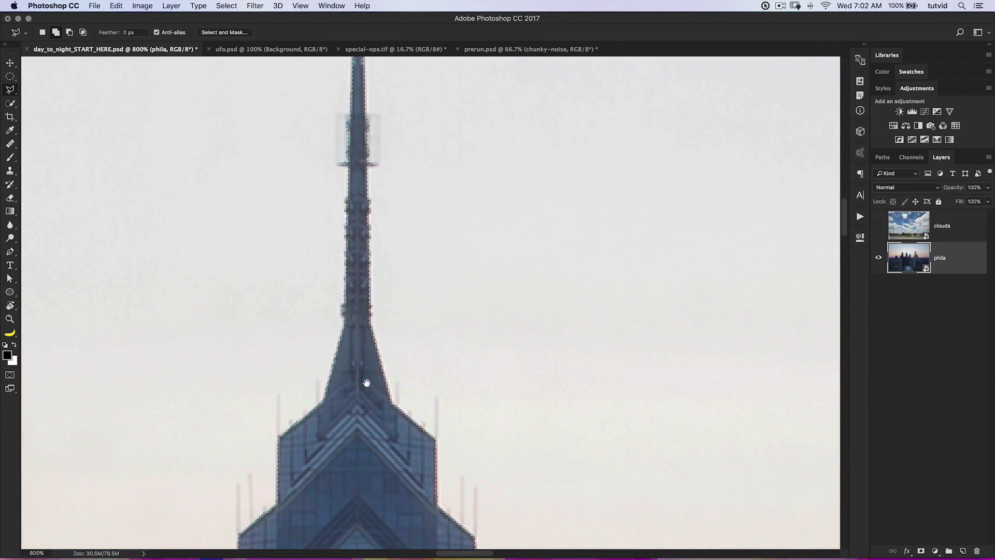
{"action": "key", "text": "alt"}
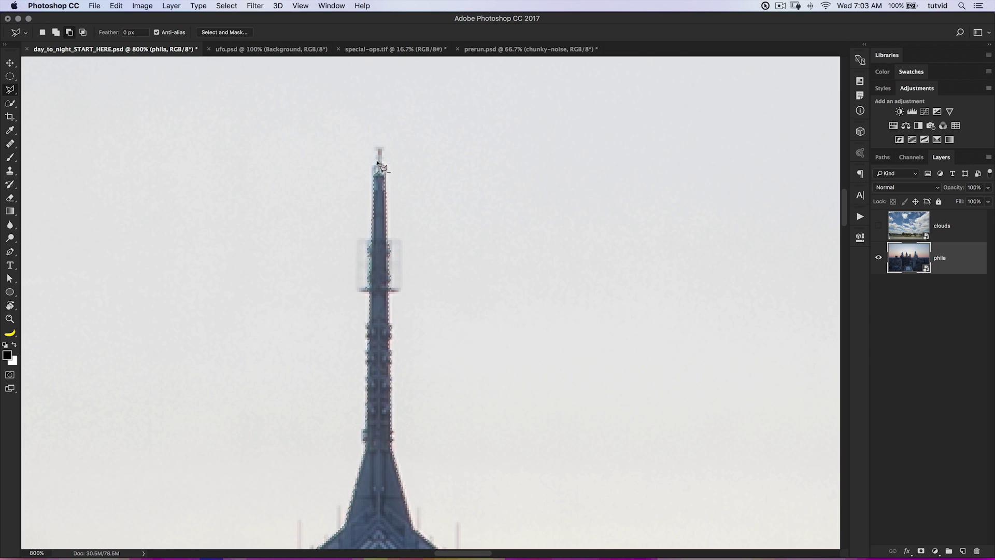
{"action": "left_click", "coordinate": [383, 210]}
Subtract the rooftop antenna with dishes beside the stepped tower's left wall from the sky selection.
{"action": "scroll", "coordinate": [377, 338], "scroll_direction": "down", "scroll_amount": 15}
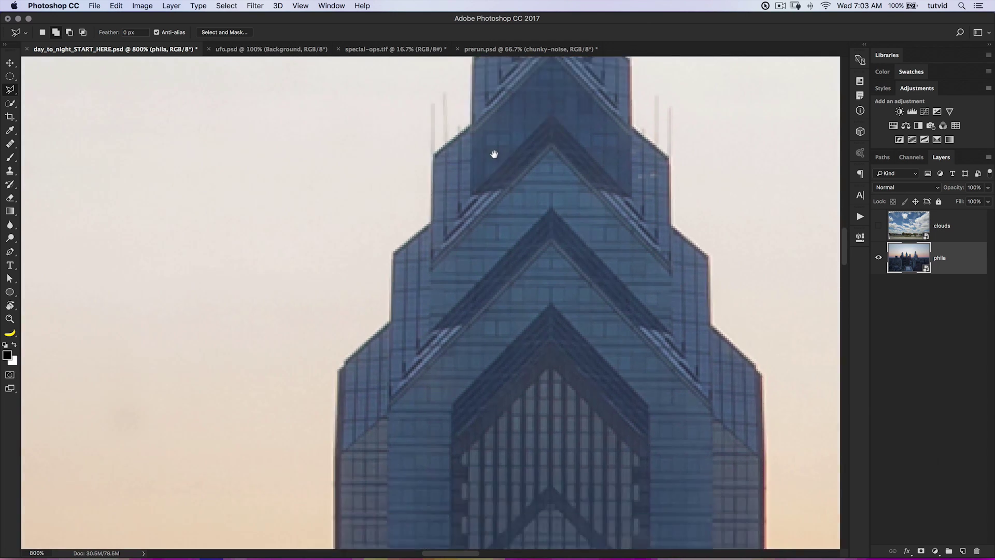
{"action": "scroll", "coordinate": [492, 164], "scroll_direction": "down", "scroll_amount": 10}
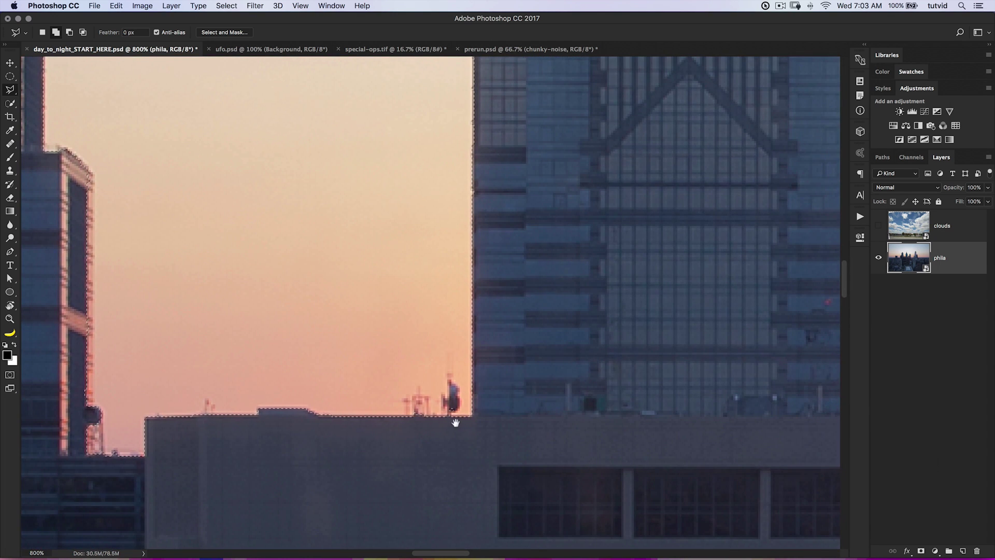
{"action": "left_click_drag", "start_coordinate": [454, 424], "coordinate": [554, 394]}
{"action": "key", "text": "alt"}
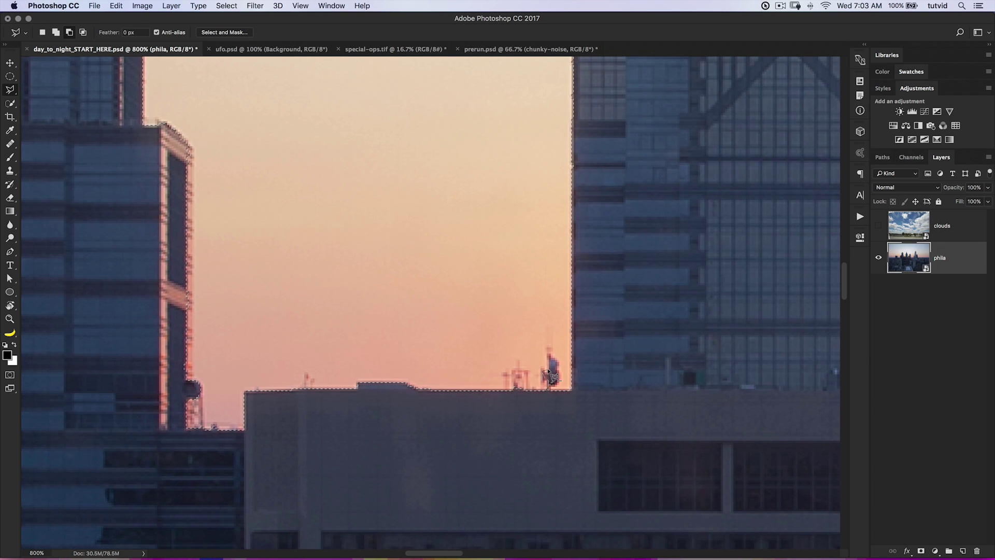
{"action": "left_click", "coordinate": [549, 355]}
{"action": "left_click", "coordinate": [557, 362]}
{"action": "left_click_drag", "start_coordinate": [563, 385], "coordinate": [557, 392]}
{"action": "left_click", "coordinate": [548, 398]}
{"action": "left_click", "coordinate": [543, 390]}
Subtract the left tower's lower block, along its sunlit right edge and the dish at its foot, from the sky selection.
{"action": "left_click_drag", "start_coordinate": [437, 423], "coordinate": [670, 380]}
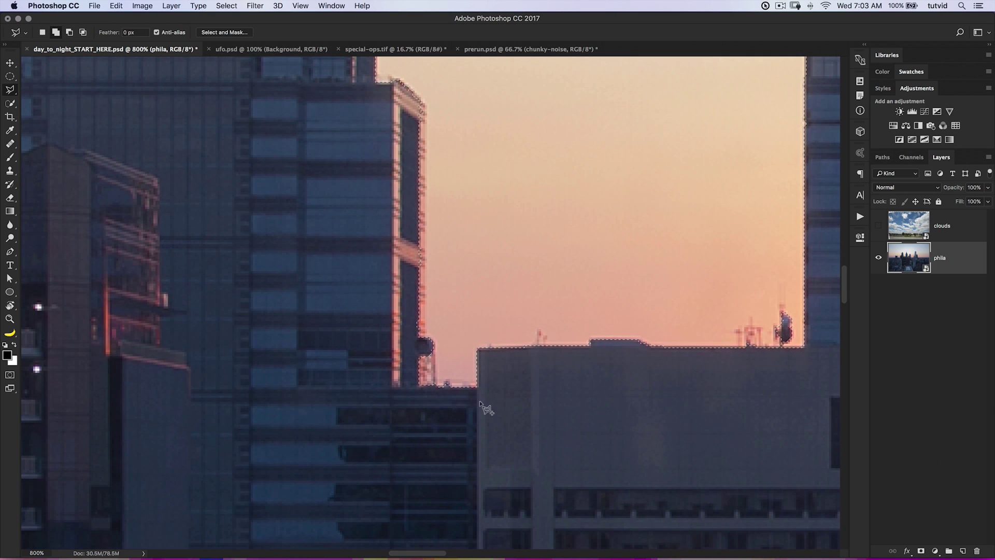
{"action": "left_click_drag", "start_coordinate": [451, 251], "coordinate": [482, 263]}
{"action": "key", "text": "alt"}
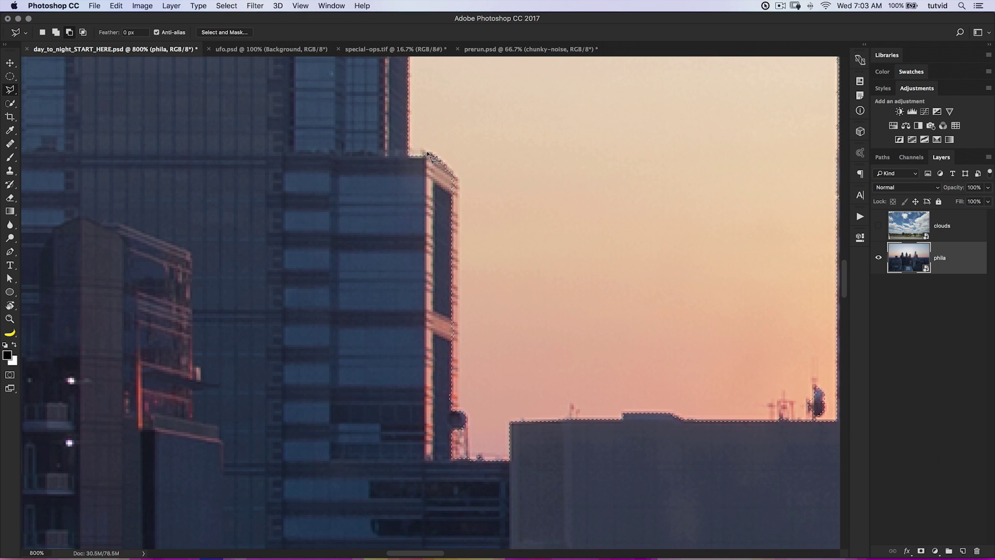
{"action": "left_click", "coordinate": [459, 185]}
{"action": "double_click", "coordinate": [467, 465]}
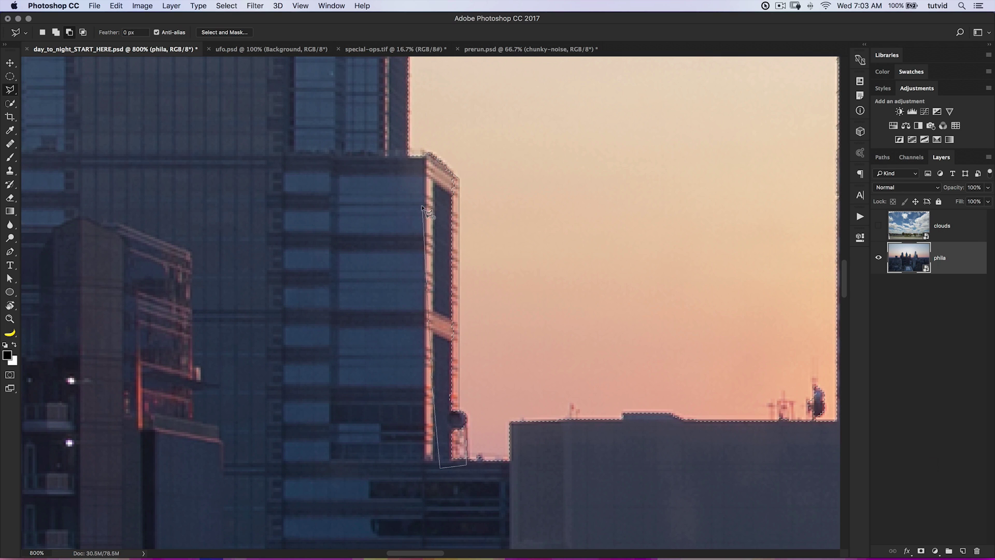
Subtract the right edge of the left tower's shaft, just above its lower block, from the sky selection.
{"action": "scroll", "coordinate": [459, 222], "scroll_direction": "up", "scroll_amount": 5}
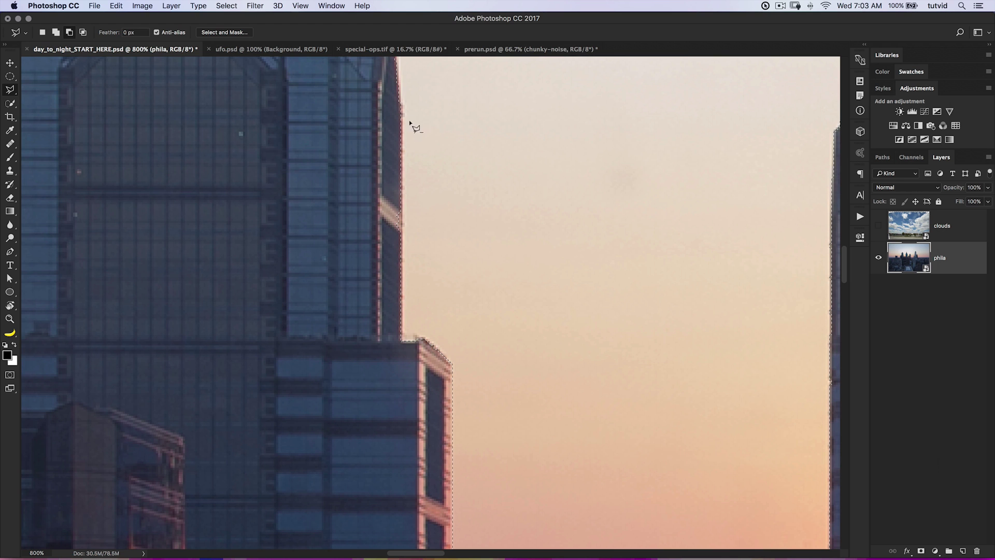
{"action": "left_click", "coordinate": [387, 94], "text": "alt"}
{"action": "left_click", "coordinate": [341, 334]}
{"action": "left_click", "coordinate": [391, 359], "text": "super"}
Subtract the base of the left tower's pointed spire, including its pale gaps, from the sky selection.
{"action": "scroll", "coordinate": [371, 263], "scroll_direction": "up", "scroll_amount": 10}
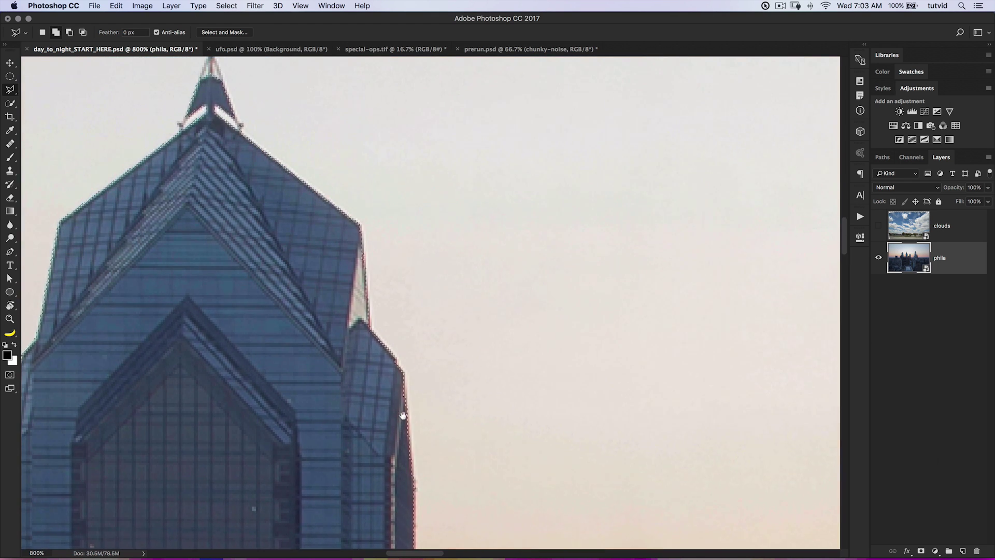
{"action": "left_click_drag", "start_coordinate": [338, 332], "coordinate": [462, 384]}
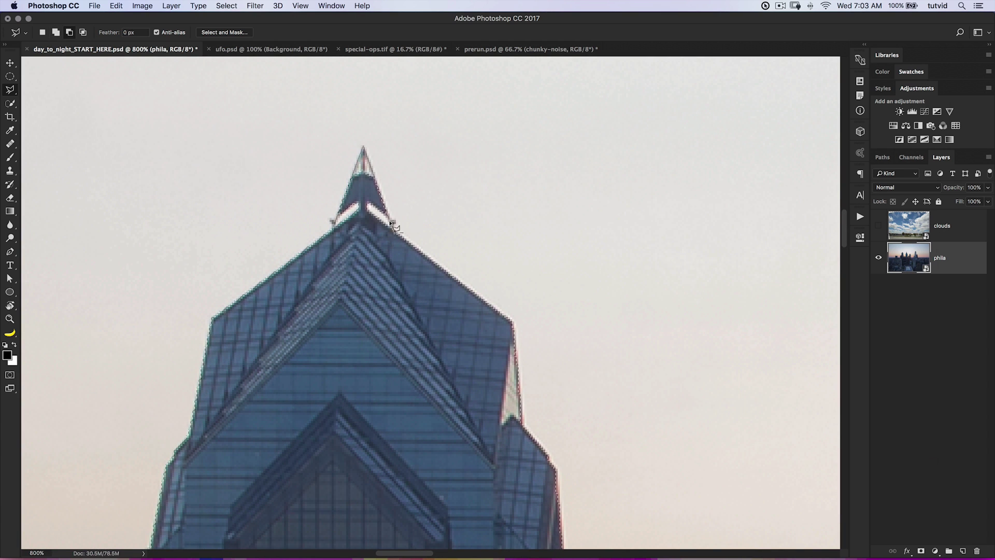
{"action": "double_click", "coordinate": [332, 244]}
Examine the selection edge down the left tower's left side, over the stepped buildings and along the horizon to the PNB tower.
{"action": "scroll", "coordinate": [363, 218], "scroll_direction": "down", "scroll_amount": 5}
{"action": "scroll", "coordinate": [363, 218], "scroll_direction": "left", "scroll_amount": 5}
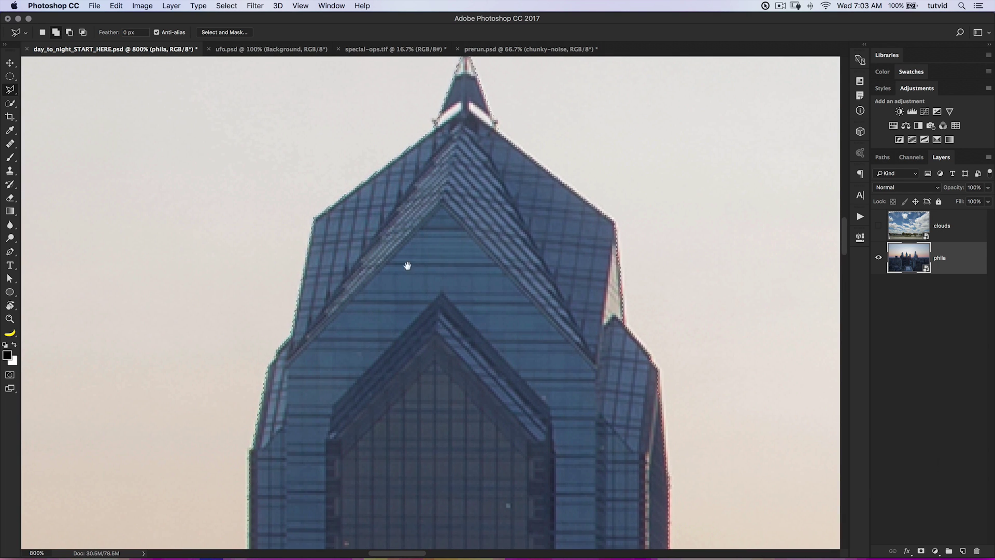
{"action": "scroll", "coordinate": [407, 265], "scroll_direction": "down", "scroll_amount": 10}
{"action": "scroll", "coordinate": [406, 264], "scroll_direction": "left", "scroll_amount": 3}
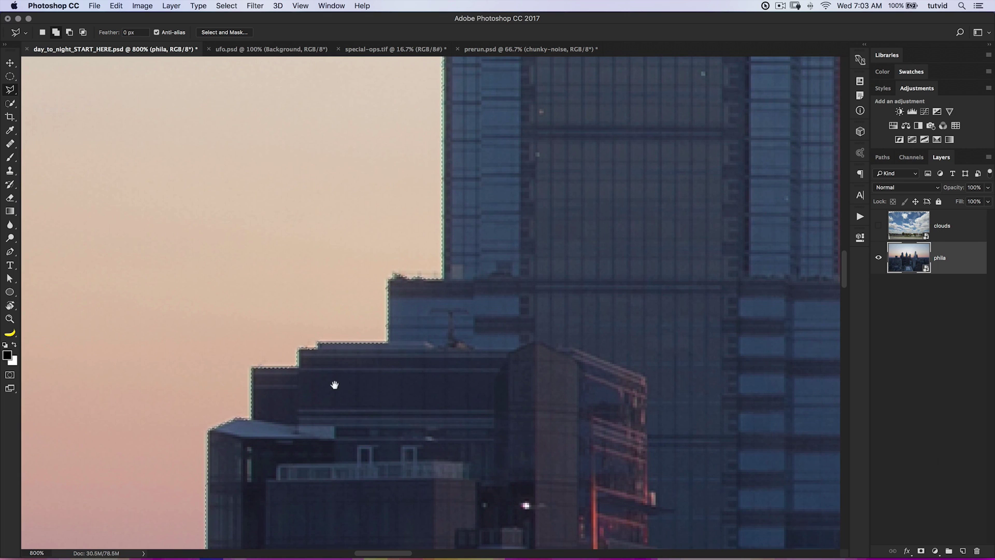
{"action": "scroll", "coordinate": [389, 311], "scroll_direction": "down", "scroll_amount": 10}
{"action": "scroll", "coordinate": [389, 312], "scroll_direction": "left", "scroll_amount": 3}
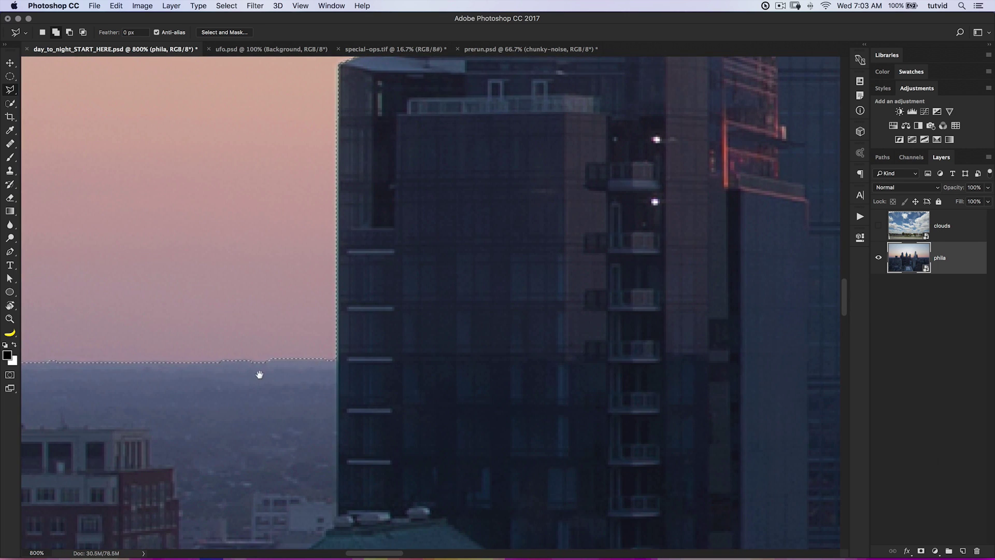
{"action": "left_click_drag", "start_coordinate": [259, 374], "coordinate": [638, 351]}
{"action": "left_click_drag", "start_coordinate": [314, 371], "coordinate": [513, 360]}
{"action": "left_click_drag", "start_coordinate": [358, 161], "coordinate": [328, 464]}
Add the sky gap between the front PNB sign's letter B and the side sign to the selection.
{"action": "key", "text": "alt"}
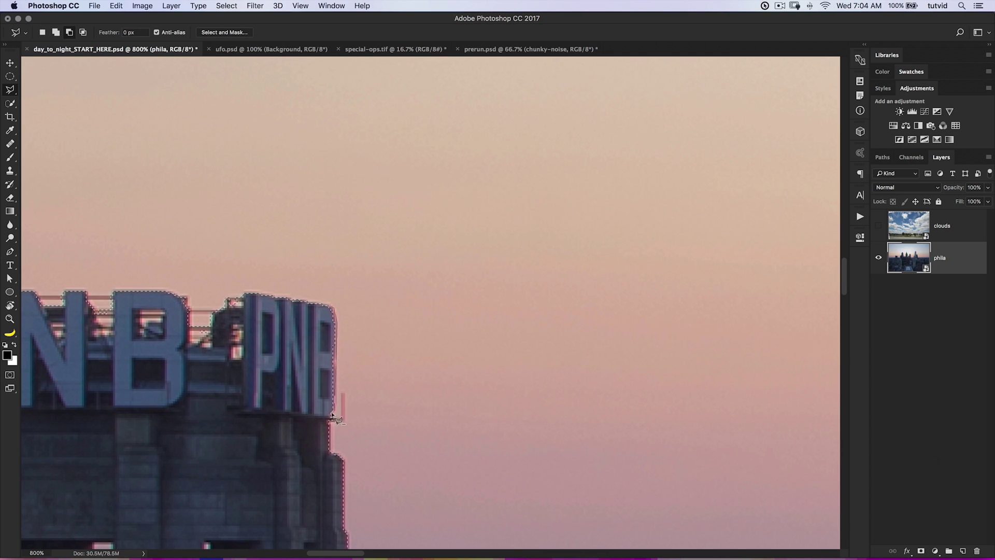
{"action": "left_click_drag", "start_coordinate": [290, 357], "coordinate": [530, 370]}
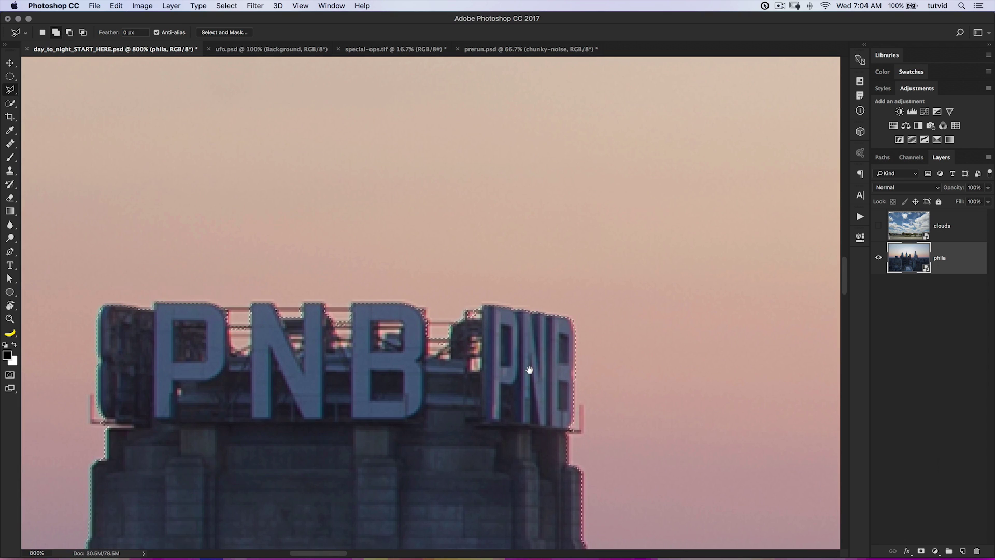
{"action": "left_click", "coordinate": [452, 359]}
{"action": "left_click", "coordinate": [452, 312]}
{"action": "left_click", "coordinate": [436, 321]}
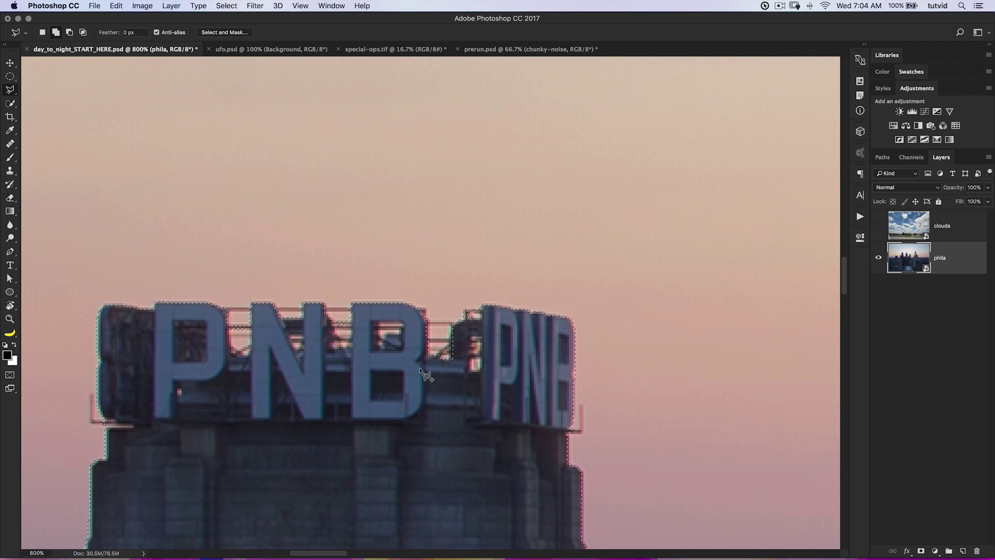
Add the sky gap between the letters N and B of the front PNB sign to the selection.
{"action": "left_click", "coordinate": [352, 300]}
{"action": "left_click", "coordinate": [351, 348]}
{"action": "left_click", "coordinate": [332, 314]}
{"action": "left_click", "coordinate": [351, 300]}
Add the sky gap between the letters P and N of the front PNB sign to the selection.
{"action": "left_click_drag", "start_coordinate": [338, 354], "coordinate": [500, 382]}
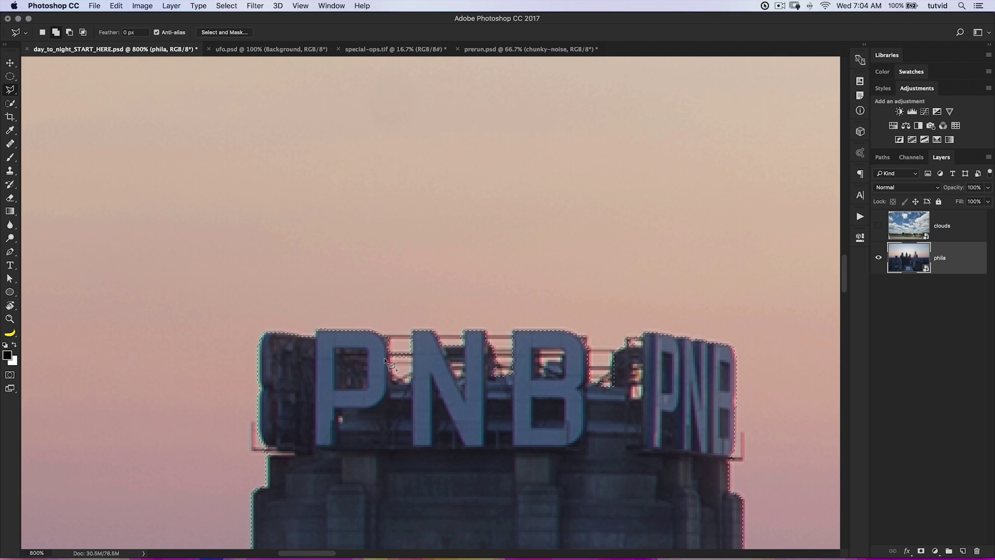
{"action": "left_click", "coordinate": [392, 375]}
{"action": "left_click", "coordinate": [413, 382]}
{"action": "left_click", "coordinate": [412, 318]}
{"action": "double_click", "coordinate": [394, 344]}
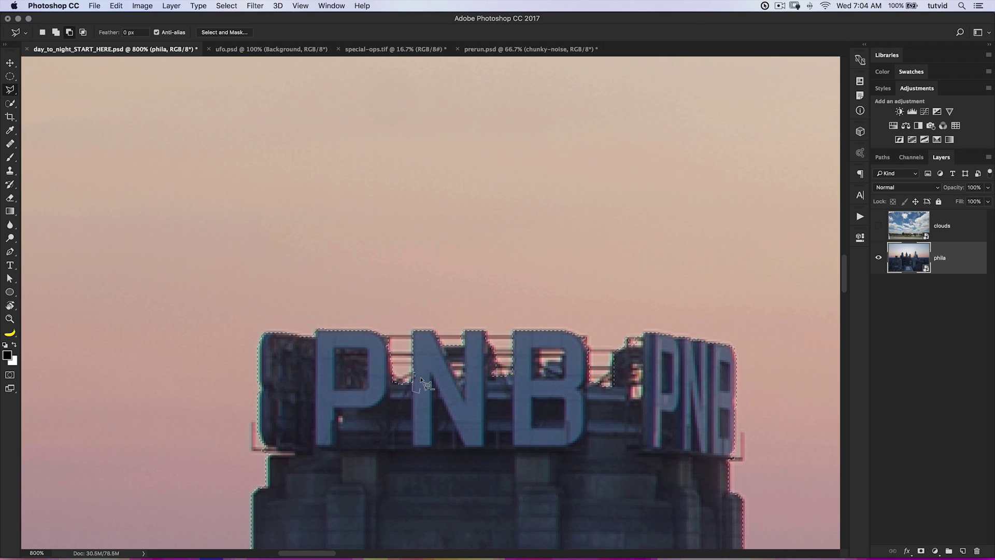
Add the sky strip at the left edge of the PNB tower's central opening to the selection, down to the horizon.
{"action": "scroll", "coordinate": [381, 420], "scroll_direction": "down", "scroll_amount": 5}
{"action": "scroll", "coordinate": [381, 420], "scroll_direction": "left", "scroll_amount": 4}
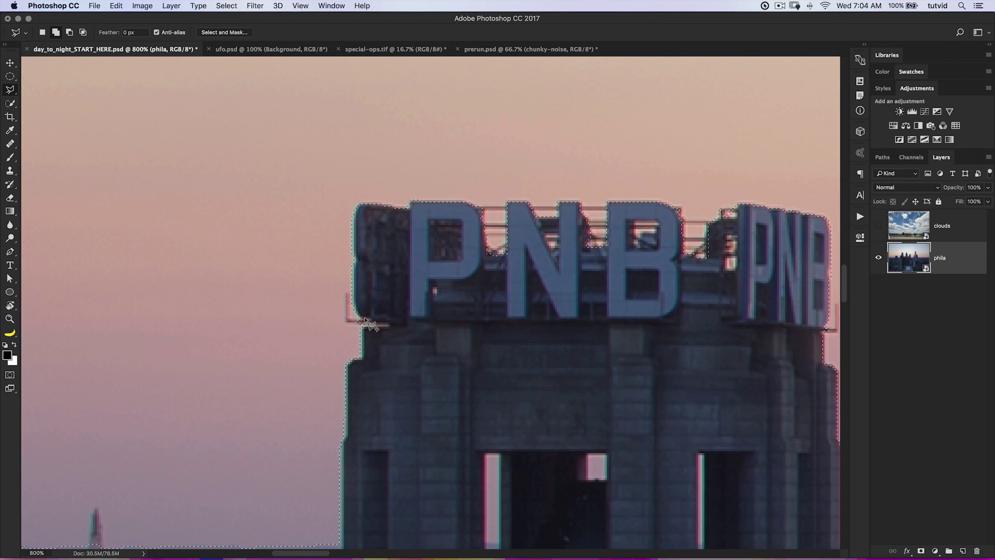
{"action": "left_click_drag", "start_coordinate": [378, 371], "coordinate": [397, 175]}
{"action": "left_click_drag", "start_coordinate": [511, 265], "coordinate": [413, 280]}
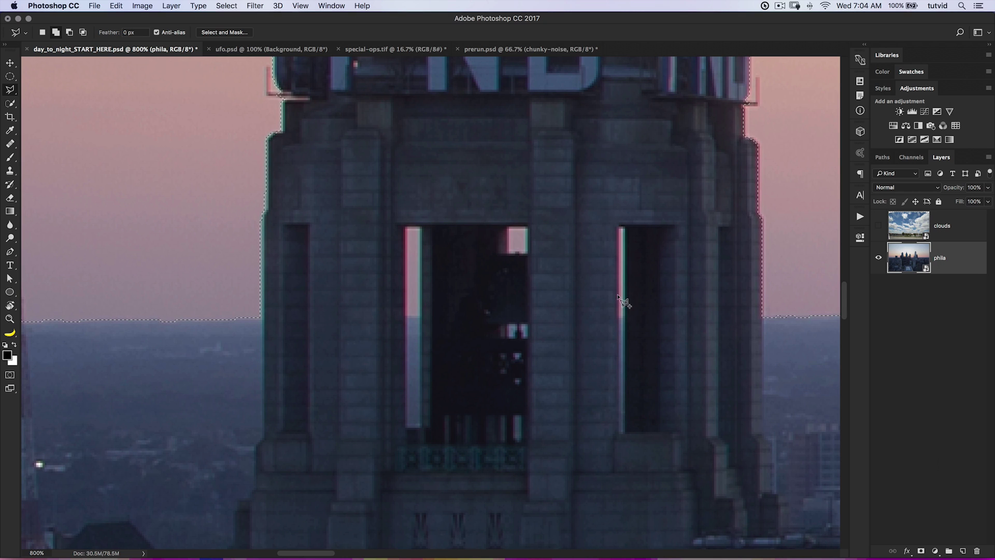
{"action": "left_click", "coordinate": [406, 227]}
{"action": "left_click", "coordinate": [404, 231]}
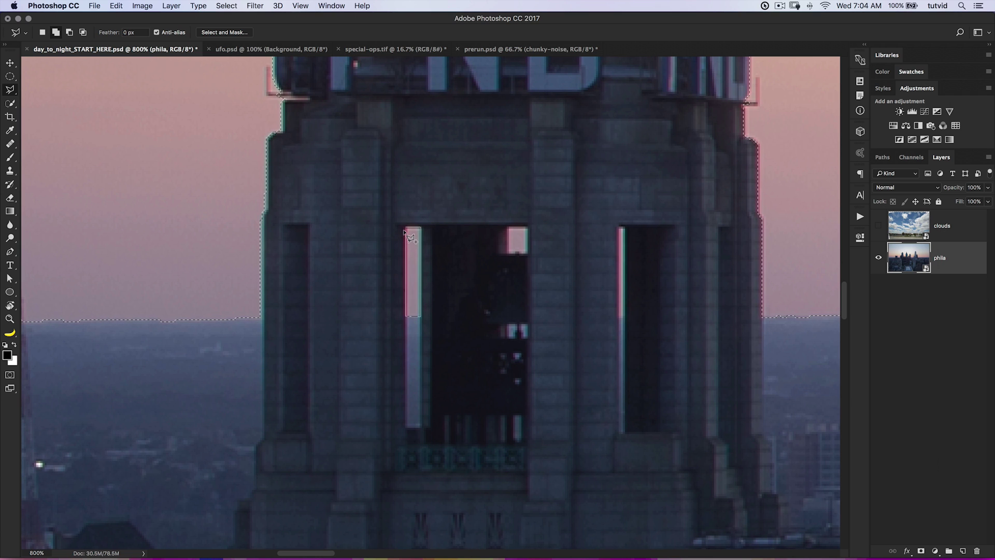
Add the small square sky patch in the central opening's upper right corner and the right opening's narrow sky slit to the selection.
{"action": "scroll", "coordinate": [441, 342], "scroll_direction": "right", "scroll_amount": 3}
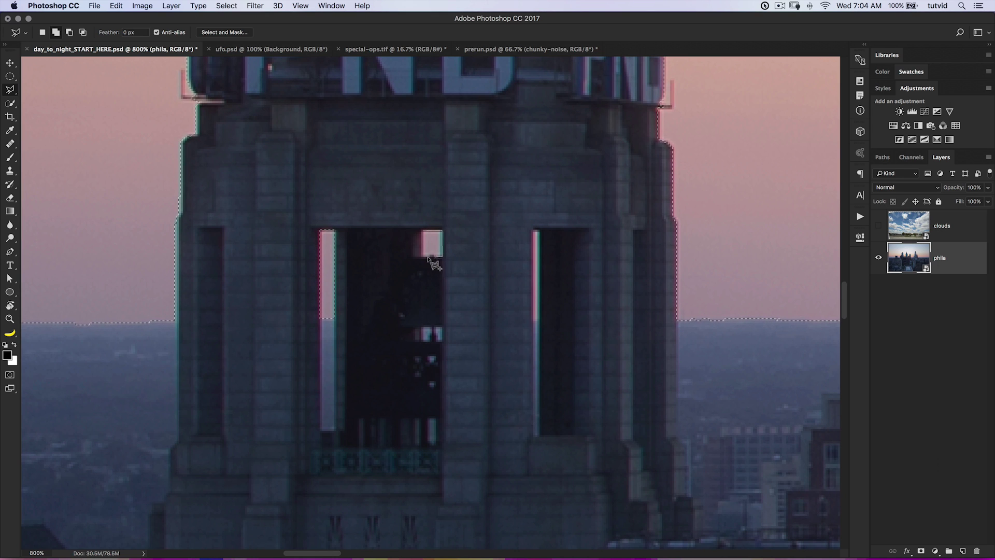
{"action": "left_click", "coordinate": [424, 234]}
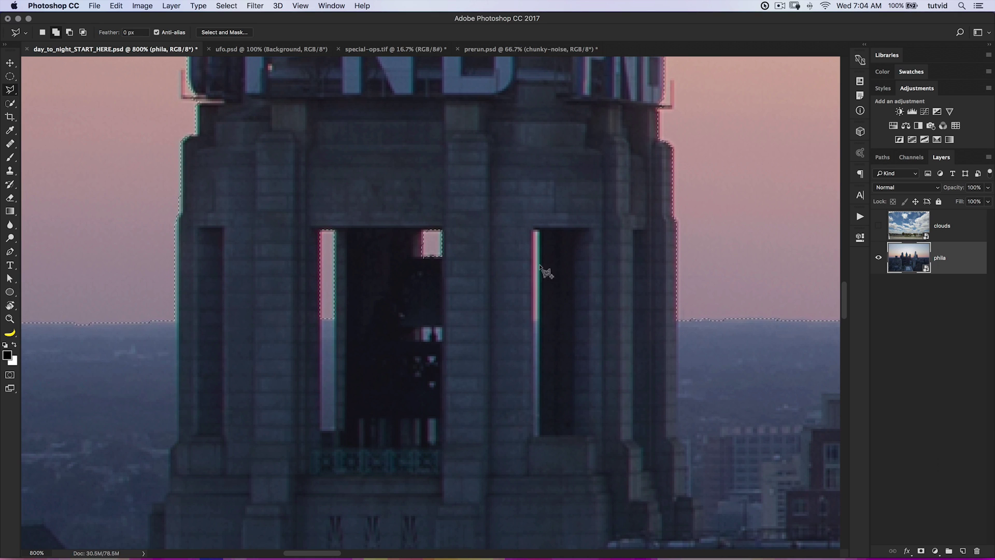
{"action": "left_click", "coordinate": [539, 231]}
{"action": "left_click", "coordinate": [538, 233]}
Save the completed sky selection as a new channel named sky-01.
{"action": "key", "text": "super+minus"}
{"action": "key", "text": "super+minus"}
{"action": "key", "text": "super+minus"}
{"action": "key", "text": "super+minus"}
{"action": "key", "text": "super+minus"}
{"action": "key", "text": "super+minus"}
{"action": "key", "text": "super+minus"}
{"action": "key", "text": "super+minus"}
{"action": "key", "text": "super+minus"}
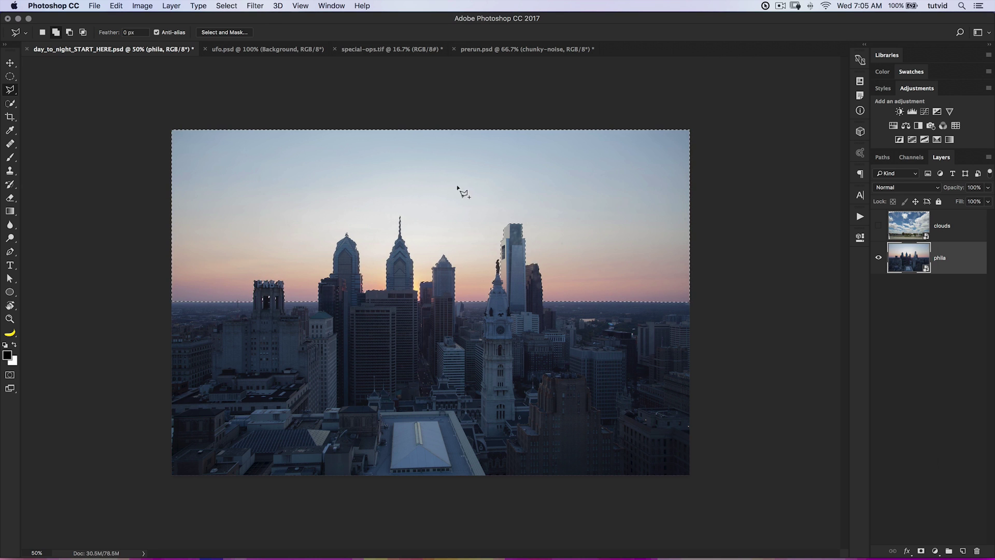
{"action": "right_click", "coordinate": [443, 166]}
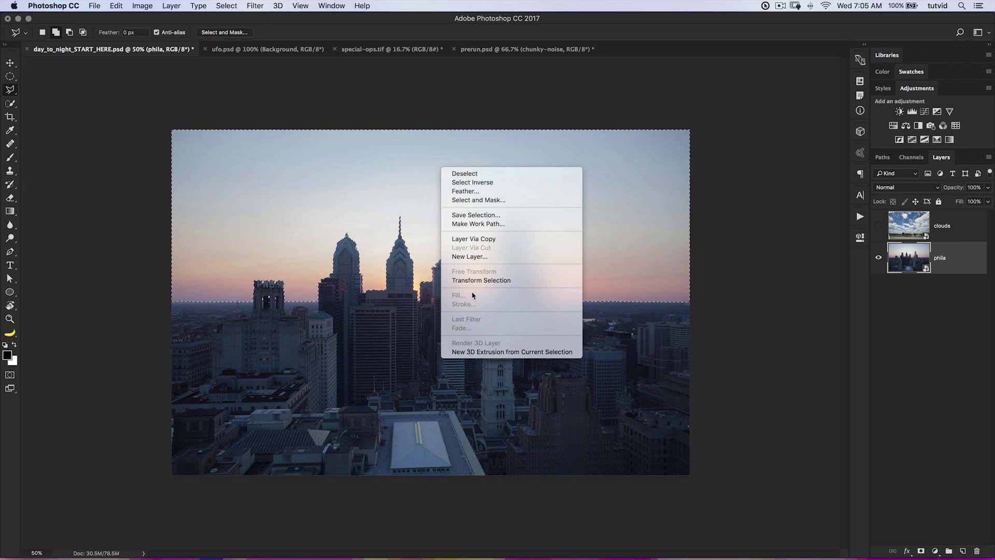
{"action": "left_click", "coordinate": [499, 214]}
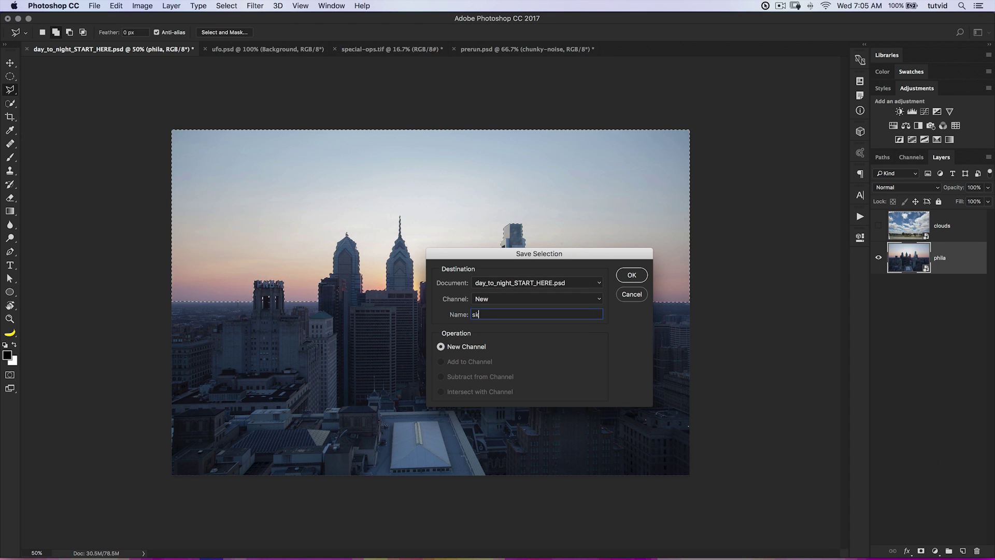
{"action": "key", "text": "Return"}
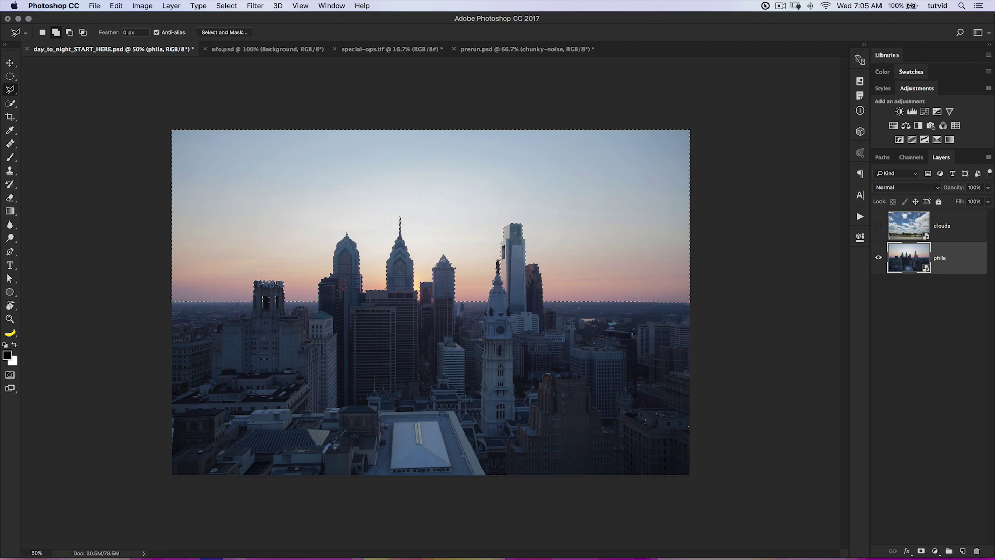
Deselect the sky and load the selection back from the sky-01 channel.
{"action": "left_click", "coordinate": [916, 158]}
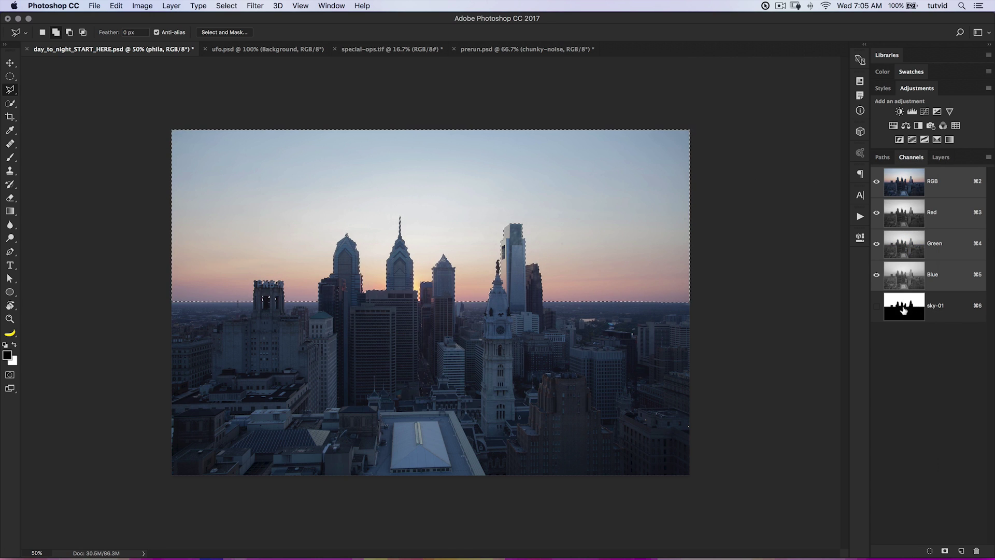
{"action": "key", "text": "super+d"}
{"action": "left_click", "coordinate": [214, 7]}
{"action": "left_click", "coordinate": [735, 172]}
{"action": "left_click", "coordinate": [905, 307], "text": "super"}
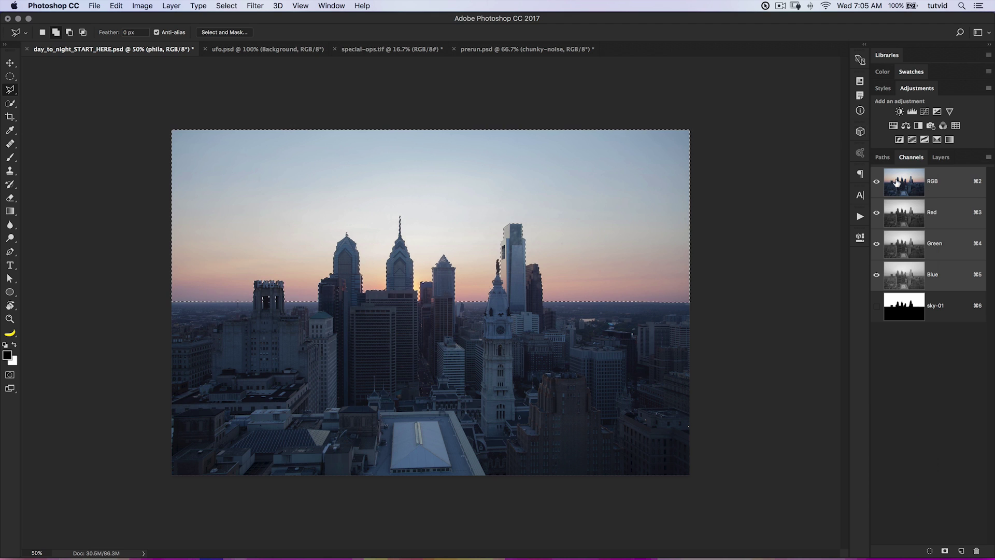
Clear the selection and make the clouds layer active and visible.
{"action": "left_click", "coordinate": [941, 157]}
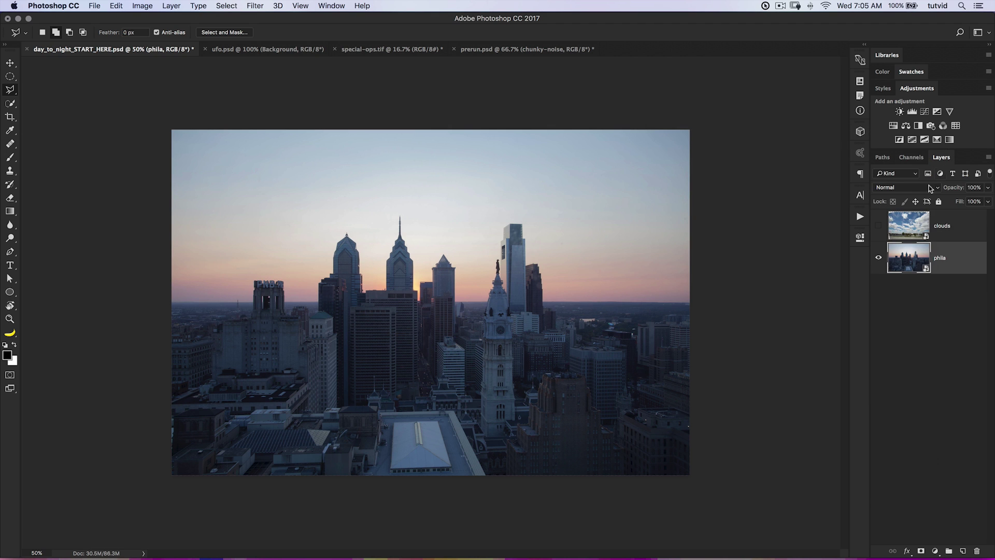
{"action": "left_click", "coordinate": [912, 226]}
{"action": "left_click", "coordinate": [880, 226]}
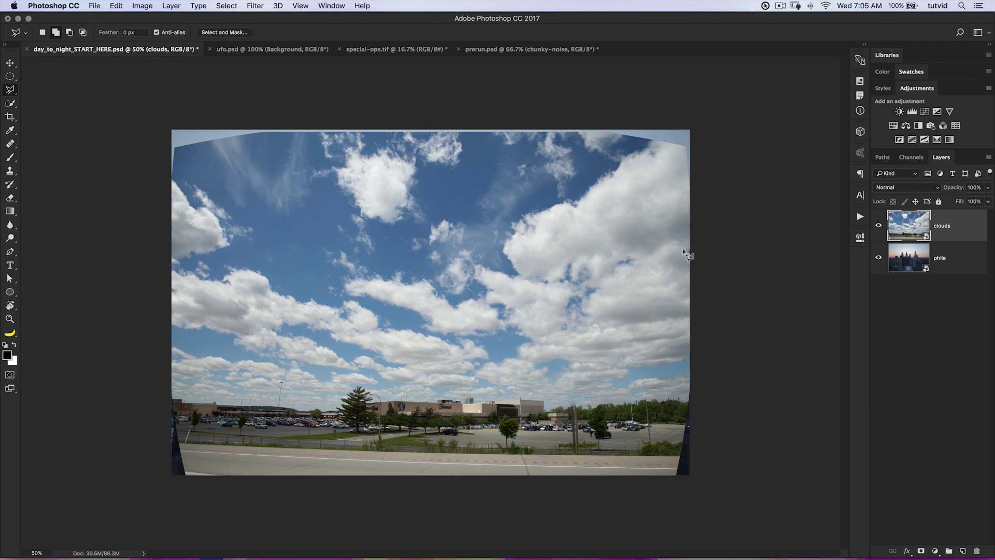
Squash the clouds layer to about 60% height over the city's sky and flare its top edge outward with Perspective.
{"action": "key", "text": "v"}
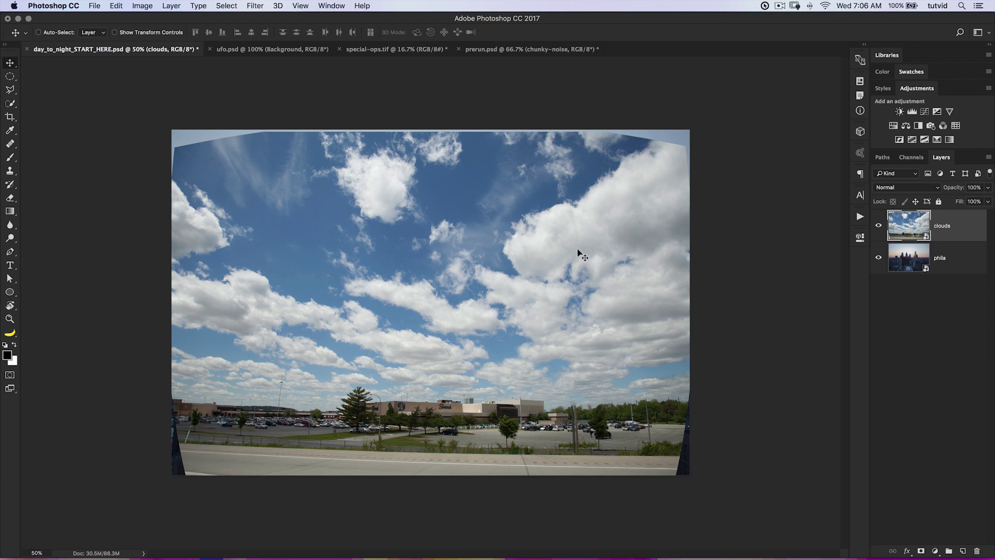
{"action": "mouse_move", "coordinate": [537, 300]}
{"action": "left_mouse_down"}
{"action": "mouse_move", "coordinate": [529, 267]}
{"action": "mouse_move", "coordinate": [524, 285]}
{"action": "left_mouse_up"}
{"action": "key", "text": "super+t"}
{"action": "left_click_drag", "start_coordinate": [675, 459], "coordinate": [715, 404]}
{"action": "right_click", "coordinate": [557, 255]}
{"action": "left_click", "coordinate": [585, 313]}
{"action": "left_click_drag", "start_coordinate": [719, 113], "coordinate": [829, 113]}
{"action": "mouse_move", "coordinate": [521, 332]}
{"action": "left_mouse_down"}
{"action": "mouse_move", "coordinate": [520, 232]}
{"action": "mouse_move", "coordinate": [520, 312]}
{"action": "left_mouse_up"}
Stretch the clouds layer's right side out to about 115% width, nudge it into place and apply the transform.
{"action": "right_click", "coordinate": [641, 251]}
{"action": "left_click", "coordinate": [672, 280]}
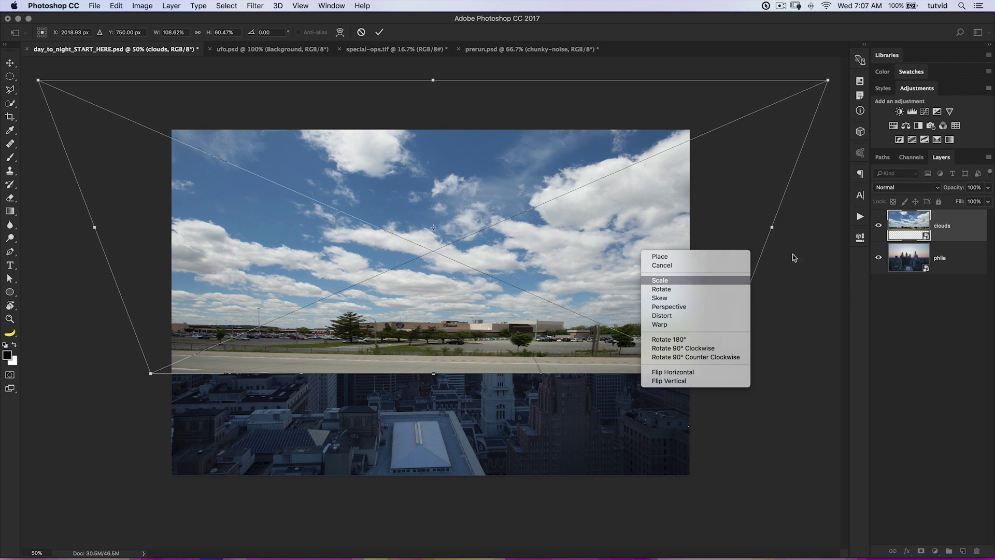
{"action": "left_click_drag", "start_coordinate": [773, 227], "coordinate": [817, 226]}
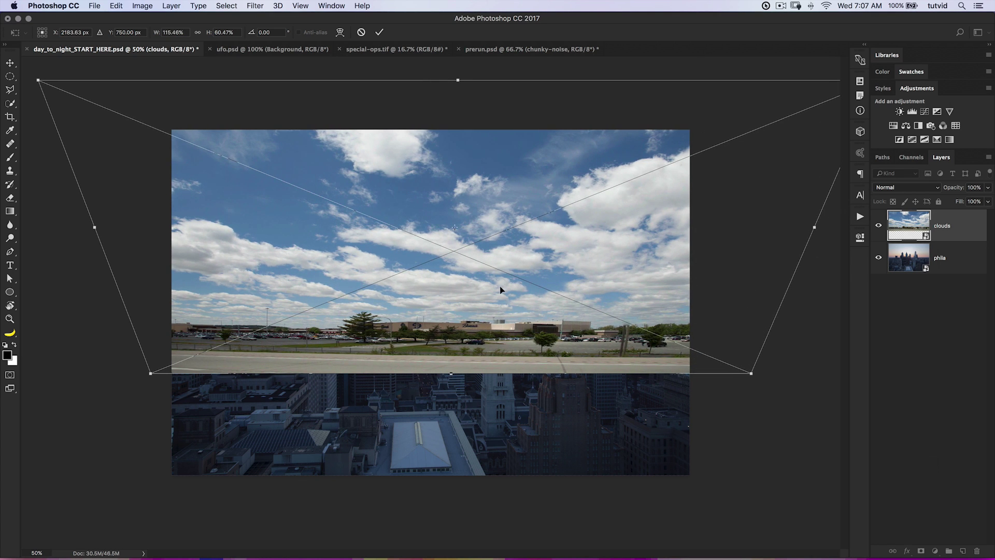
{"action": "left_click_drag", "start_coordinate": [502, 287], "coordinate": [509, 275]}
{"action": "key", "text": "Return"}
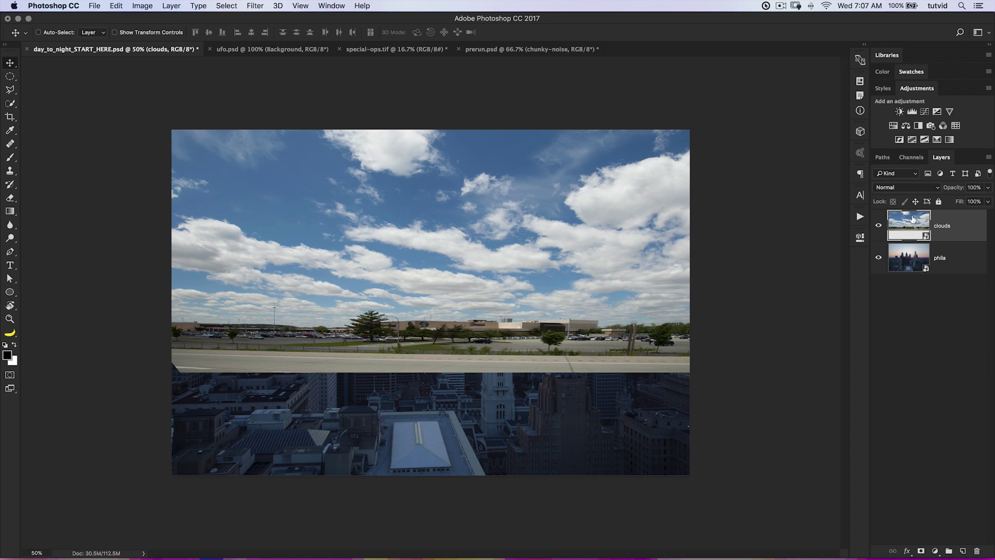
Align the clouds layer with the city's horizon at a temporary 53% opacity and restore the opacity to 100%.
{"action": "left_click_drag", "start_coordinate": [957, 190], "coordinate": [933, 194]}
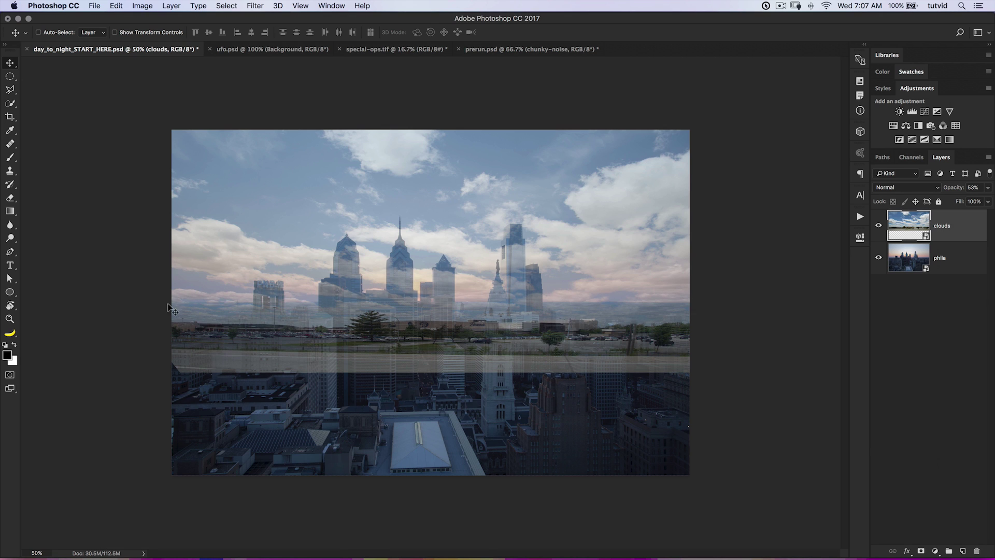
{"action": "left_click_drag", "start_coordinate": [465, 344], "coordinate": [463, 329]}
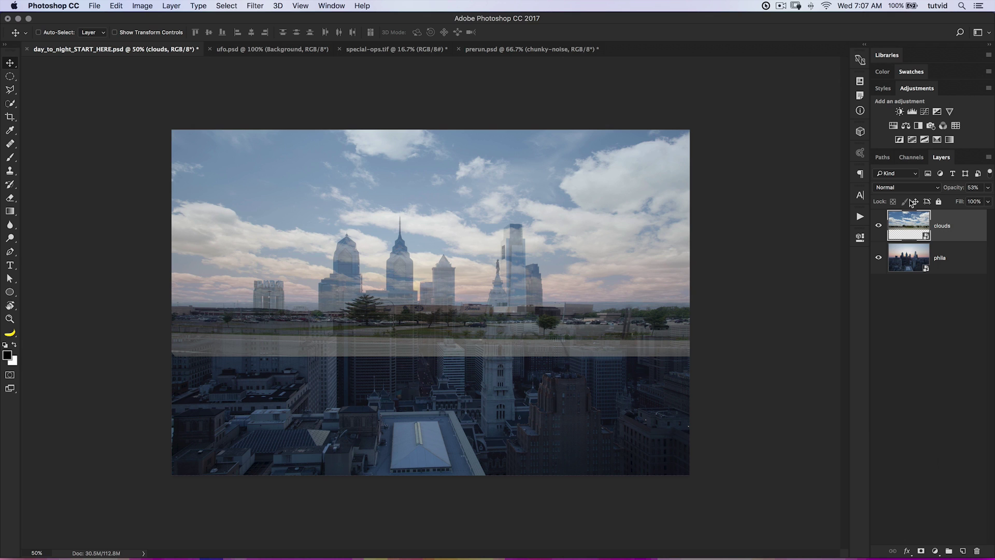
{"action": "left_click_drag", "start_coordinate": [950, 193], "coordinate": [974, 191]}
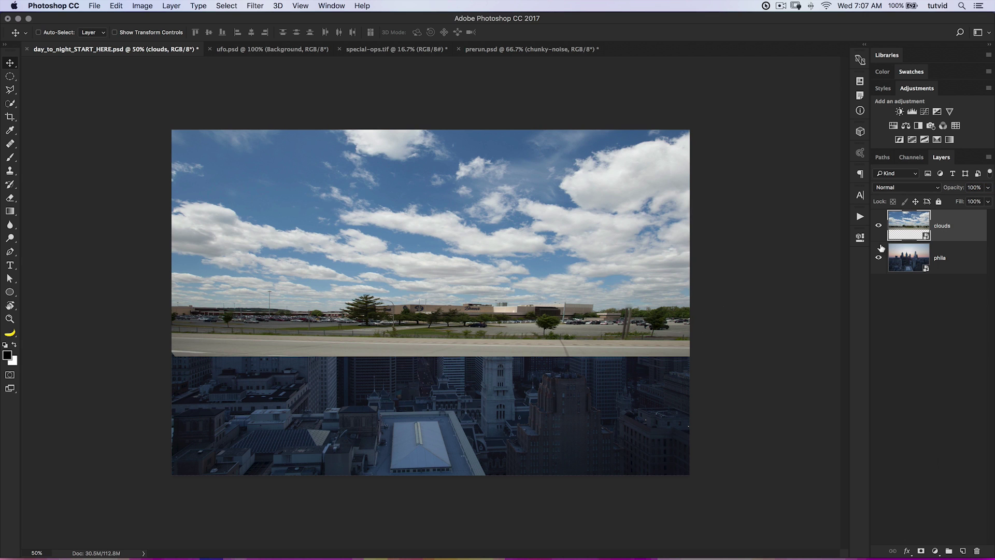
Load the sky-01 channel as a selection and mask the clouds layer with it using Reveal Selection.
{"action": "left_click", "coordinate": [912, 157]}
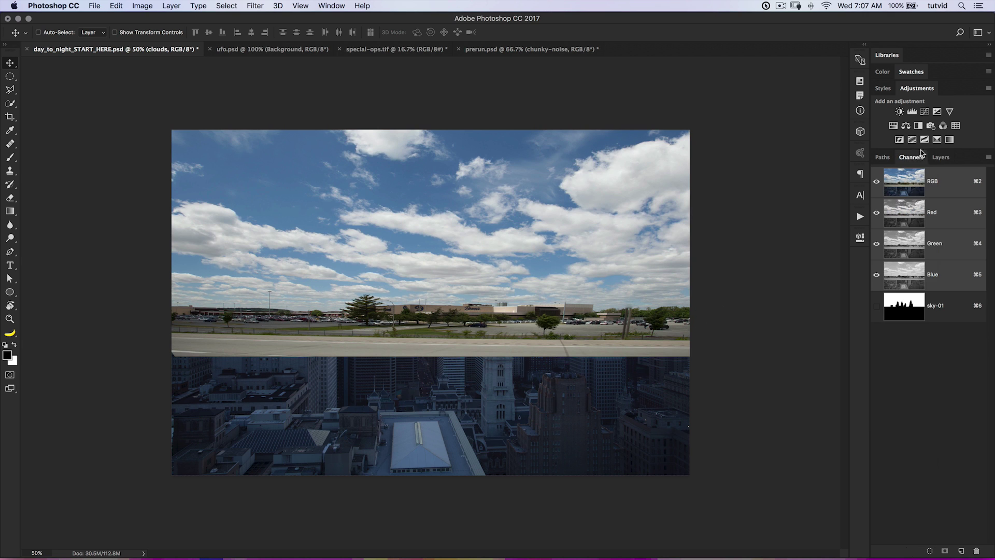
{"action": "left_click", "coordinate": [900, 306], "text": "super"}
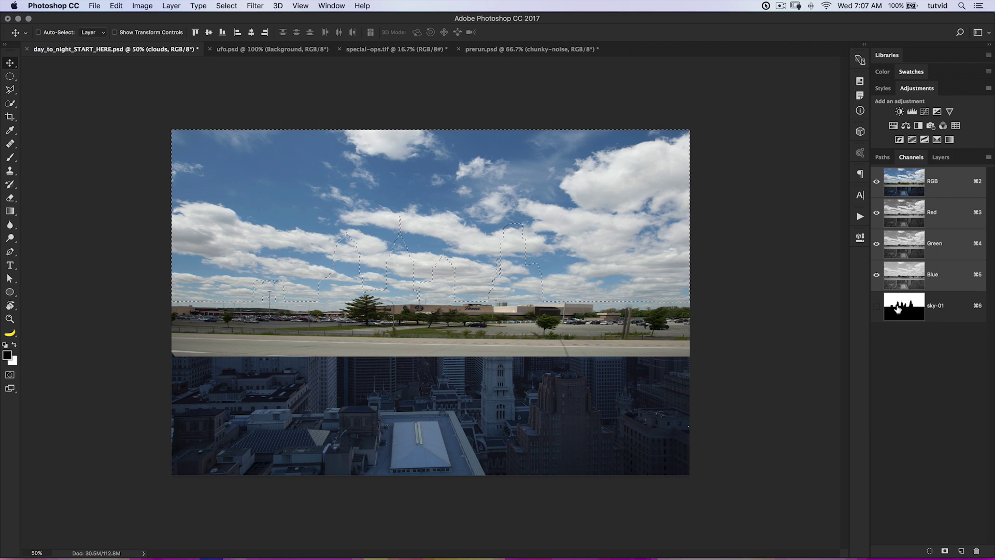
{"action": "left_click", "coordinate": [941, 157]}
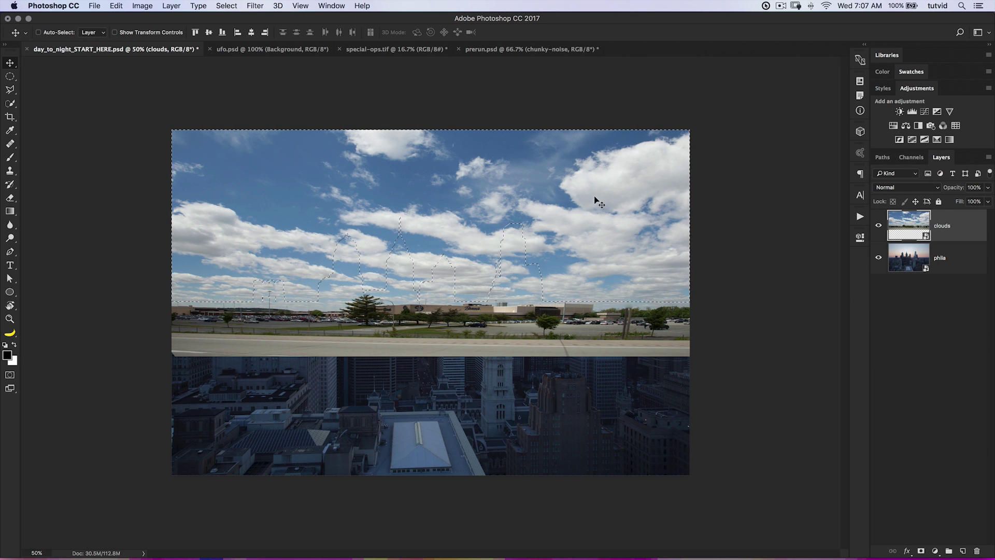
{"action": "left_click", "coordinate": [171, 5]}
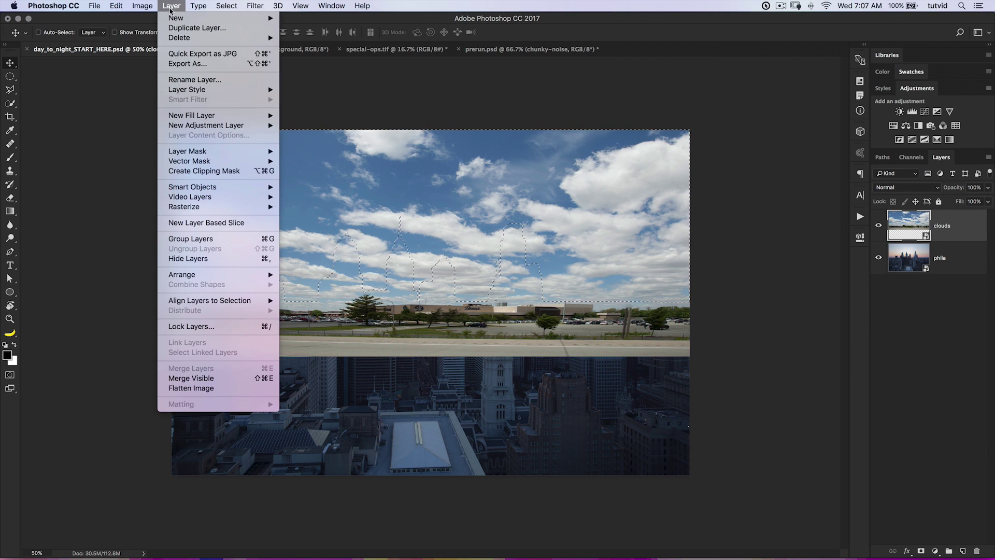
{"action": "mouse_move", "coordinate": [244, 151]}
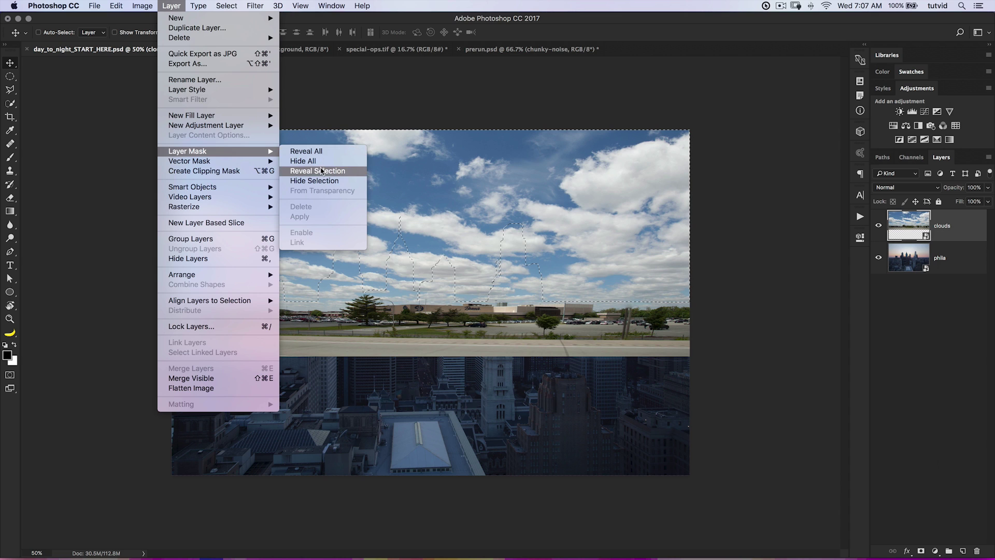
{"action": "left_click", "coordinate": [309, 172]}
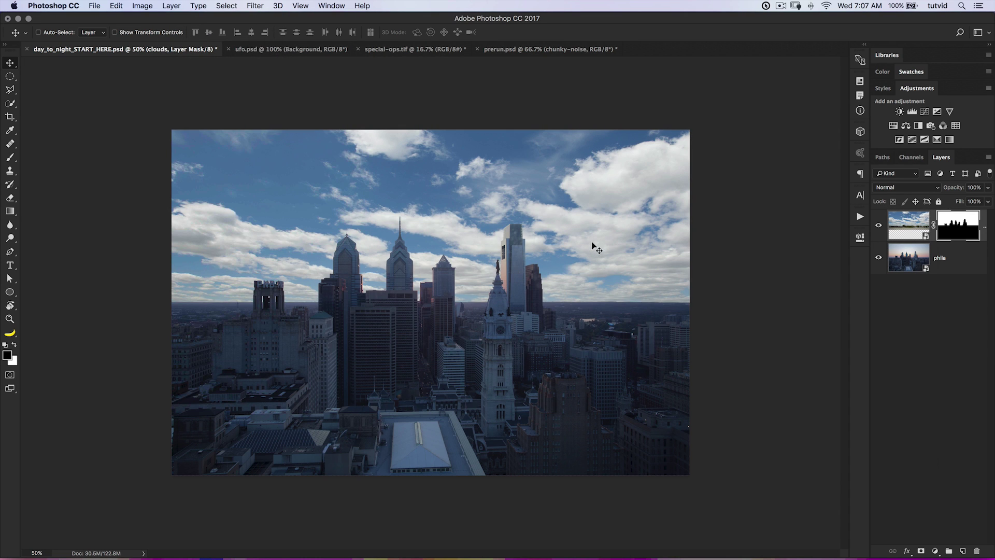
Examine the edge of the masked clouds along the skyline, from the PNB tower past the clock tower.
{"action": "key", "text": "z"}
{"action": "left_click_drag", "start_coordinate": [251, 342], "coordinate": [577, 340]}
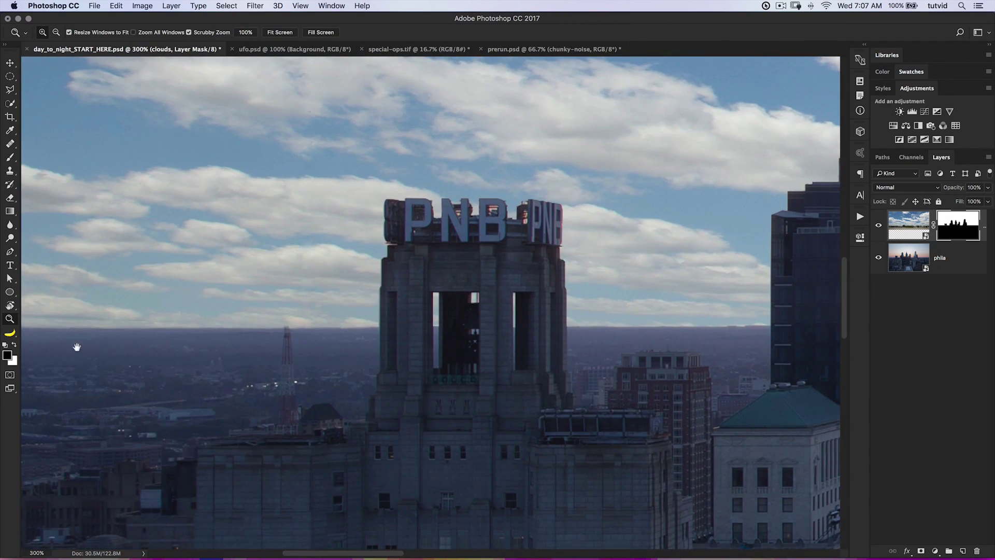
{"action": "left_click_drag", "start_coordinate": [78, 349], "coordinate": [353, 355]}
{"action": "left_click_drag", "start_coordinate": [580, 369], "coordinate": [211, 383]}
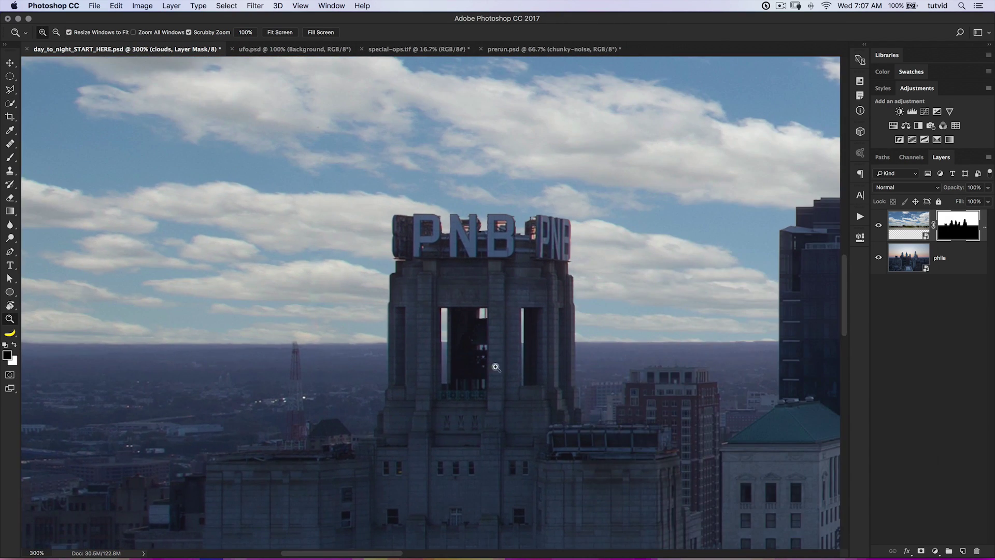
{"action": "left_click_drag", "start_coordinate": [497, 368], "coordinate": [207, 371]}
{"action": "left_click_drag", "start_coordinate": [664, 347], "coordinate": [278, 348]}
{"action": "left_click_drag", "start_coordinate": [669, 371], "coordinate": [236, 351]}
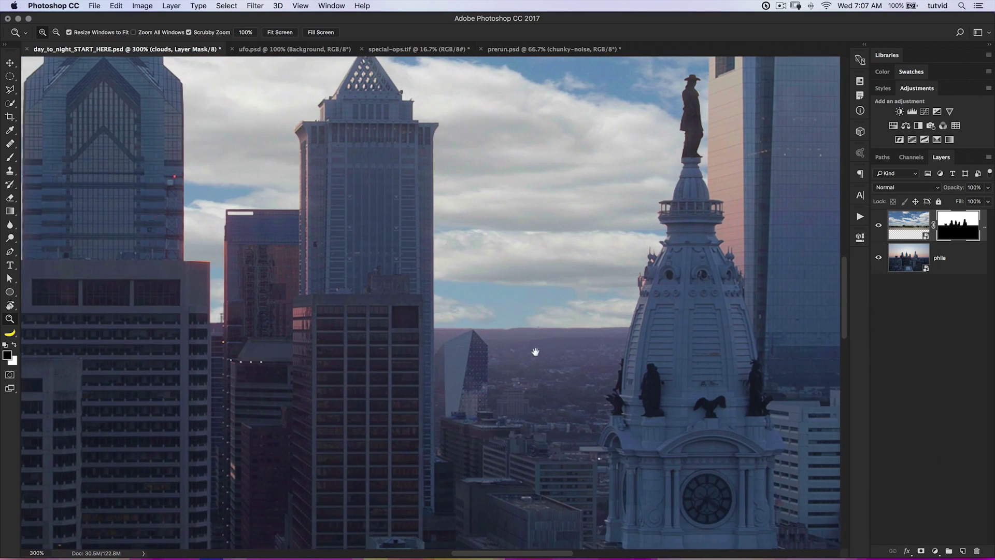
{"action": "left_click_drag", "start_coordinate": [572, 350], "coordinate": [291, 368]}
{"action": "left_click_drag", "start_coordinate": [652, 356], "coordinate": [290, 360]}
{"action": "mouse_move", "coordinate": [618, 372]}
{"action": "left_mouse_down"}
{"action": "mouse_move", "coordinate": [340, 368]}
{"action": "mouse_move", "coordinate": [598, 360]}
{"action": "left_mouse_up"}
{"action": "left_click_drag", "start_coordinate": [242, 339], "coordinate": [506, 366]}
{"action": "key", "text": "super+0"}
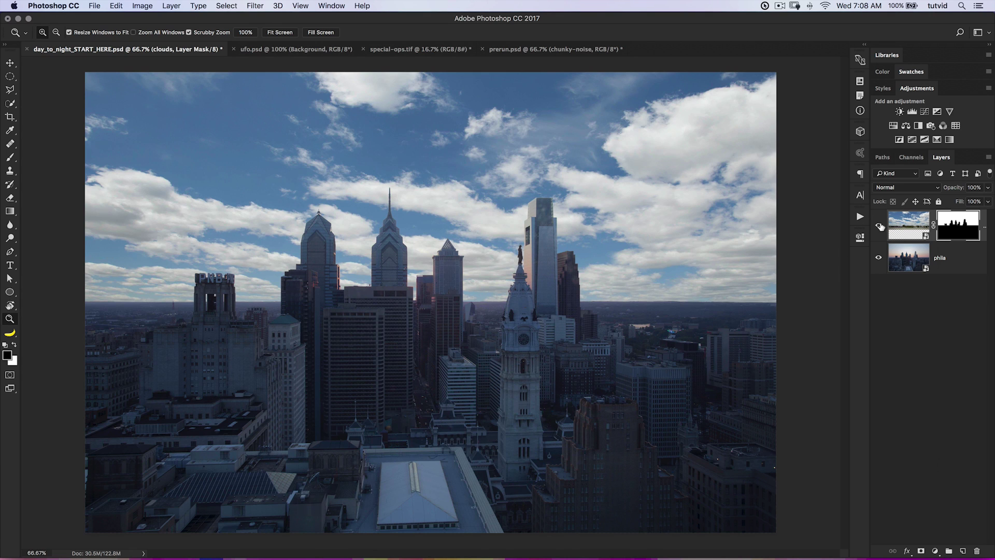
Compare the image with and without the clouds layer and set the layer's blend mode to Multiply.
{"action": "left_click", "coordinate": [879, 226]}
{"action": "left_click", "coordinate": [879, 225]}
{"action": "left_click", "coordinate": [907, 218]}
{"action": "left_click", "coordinate": [906, 188]}
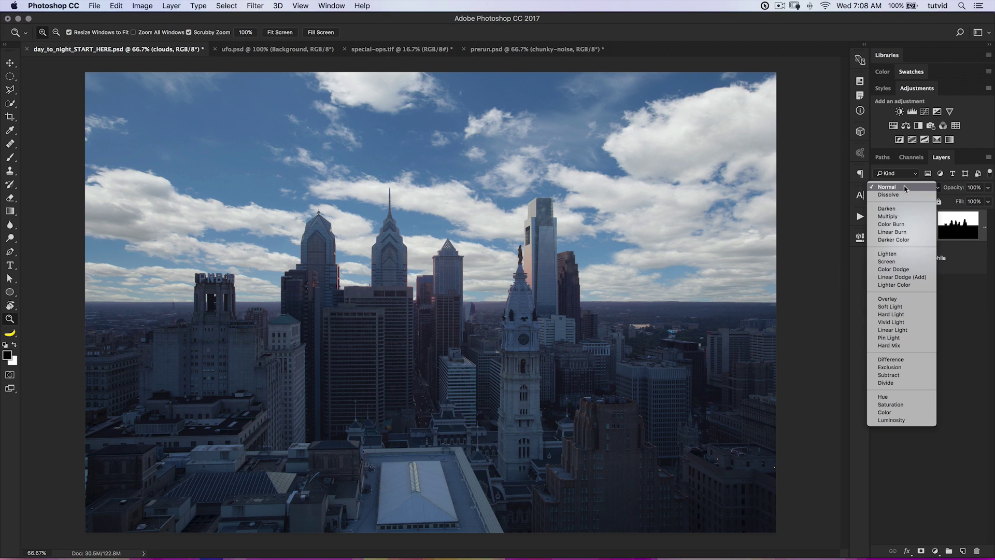
{"action": "left_click", "coordinate": [897, 218]}
Examine how the multiplied clouds meet the building edges up close, up to the tip of the tall spire.
{"action": "left_click_drag", "start_coordinate": [413, 265], "coordinate": [538, 380]}
{"action": "left_click_drag", "start_coordinate": [342, 421], "coordinate": [513, 338]}
{"action": "left_click_drag", "start_coordinate": [414, 353], "coordinate": [427, 449]}
{"action": "left_click_drag", "start_coordinate": [416, 206], "coordinate": [406, 327]}
{"action": "left_click_drag", "start_coordinate": [362, 428], "coordinate": [589, 244]}
{"action": "left_click_drag", "start_coordinate": [484, 374], "coordinate": [540, 224]}
{"action": "mouse_move", "coordinate": [480, 412]}
{"action": "left_mouse_down"}
{"action": "mouse_move", "coordinate": [518, 138]}
{"action": "mouse_move", "coordinate": [459, 411]}
{"action": "left_mouse_up"}
{"action": "left_click_drag", "start_coordinate": [630, 88], "coordinate": [488, 468]}
{"action": "left_click_drag", "start_coordinate": [518, 169], "coordinate": [471, 502]}
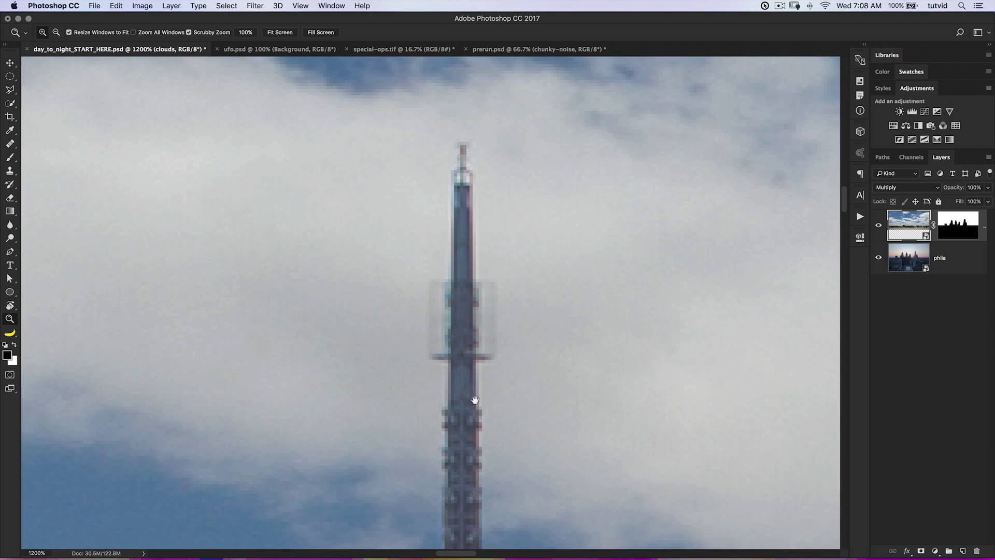
Examine the cloud edges down the spire tower, in the gap beside it and around the pyramid-topped tower.
{"action": "left_click_drag", "start_coordinate": [475, 401], "coordinate": [404, 62]}
{"action": "left_click_drag", "start_coordinate": [511, 471], "coordinate": [397, 282]}
{"action": "left_click_drag", "start_coordinate": [506, 400], "coordinate": [253, 148]}
{"action": "left_click_drag", "start_coordinate": [458, 465], "coordinate": [502, 106]}
{"action": "left_click_drag", "start_coordinate": [590, 336], "coordinate": [434, 164]}
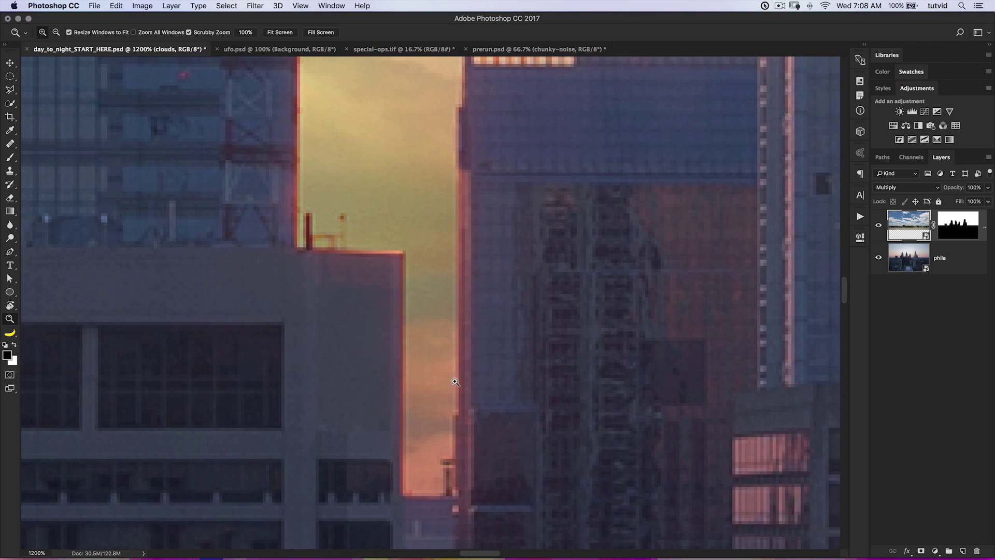
{"action": "left_click_drag", "start_coordinate": [400, 454], "coordinate": [344, 443]}
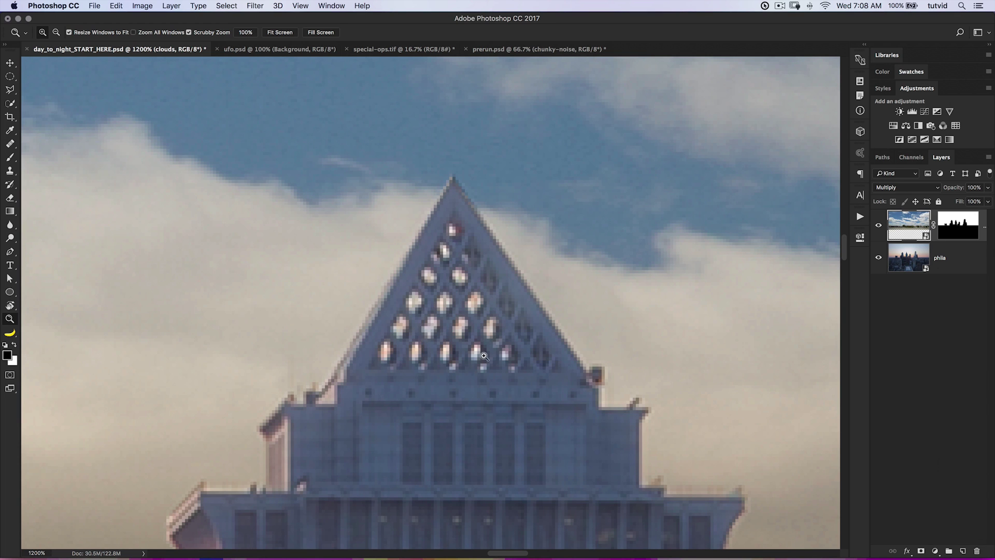
{"action": "left_click_drag", "start_coordinate": [482, 263], "coordinate": [66, 41]}
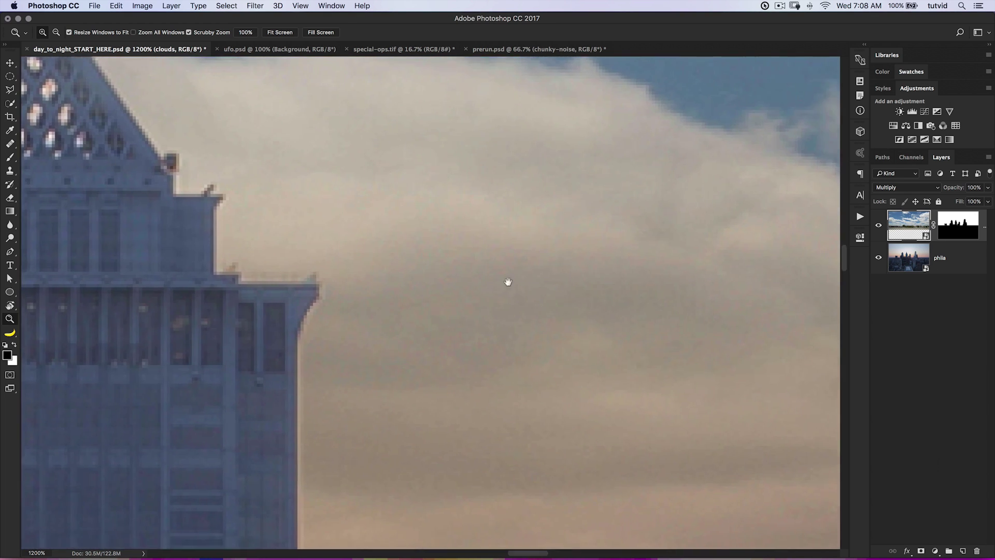
Examine the cloud edges around the domed clock tower, its hatted statue and the tall glass tower's roof.
{"action": "left_click_drag", "start_coordinate": [586, 347], "coordinate": [238, 60]}
{"action": "left_click_drag", "start_coordinate": [662, 417], "coordinate": [409, 215]}
{"action": "left_click_drag", "start_coordinate": [796, 240], "coordinate": [704, 284]}
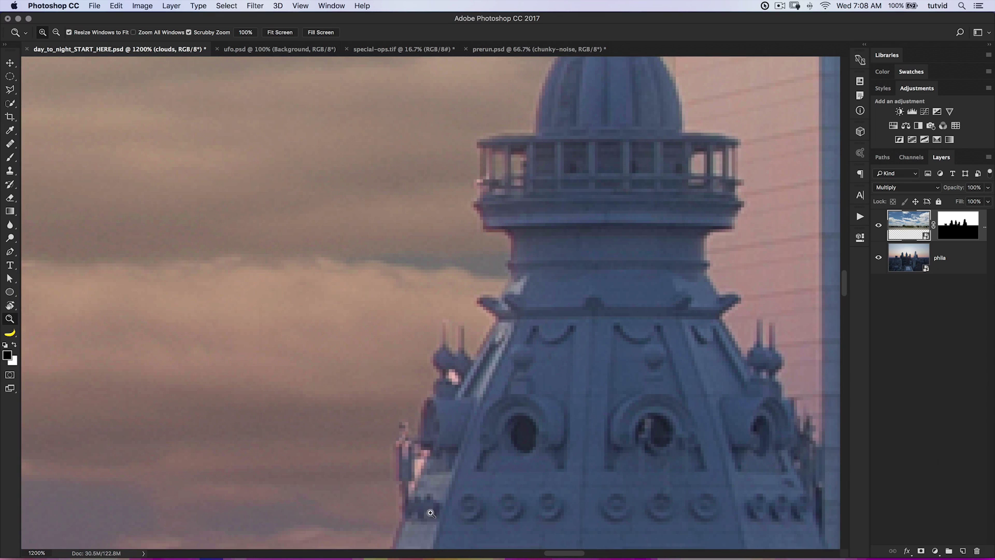
{"action": "left_click_drag", "start_coordinate": [509, 309], "coordinate": [425, 521]}
{"action": "left_click_drag", "start_coordinate": [446, 236], "coordinate": [342, 539]}
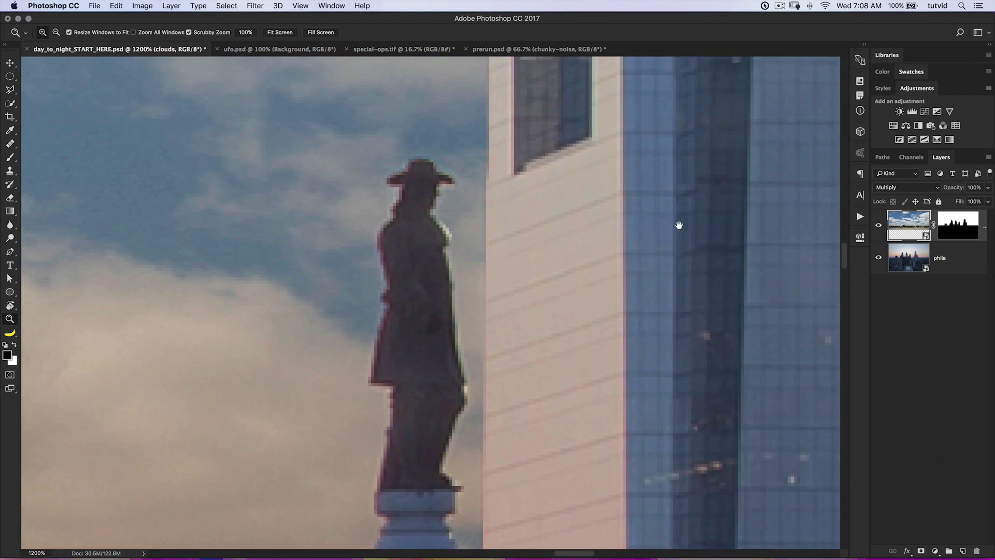
{"action": "left_click_drag", "start_coordinate": [677, 225], "coordinate": [552, 529]}
{"action": "left_click_drag", "start_coordinate": [669, 103], "coordinate": [545, 453]}
{"action": "left_click_drag", "start_coordinate": [541, 213], "coordinate": [539, 510]}
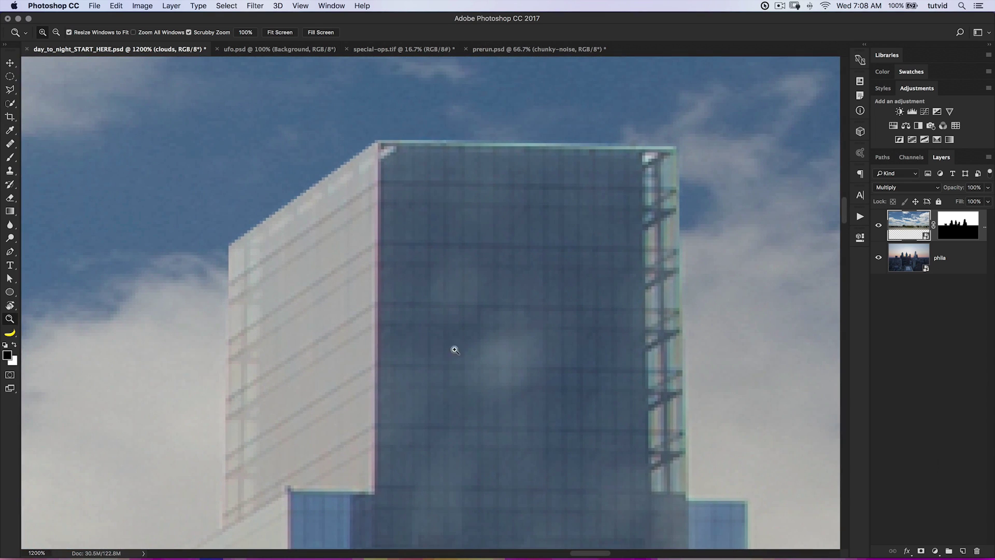
{"action": "left_click_drag", "start_coordinate": [621, 232], "coordinate": [409, 115]}
{"action": "left_click_drag", "start_coordinate": [558, 361], "coordinate": [517, 265]}
{"action": "key", "text": "super+minus"}
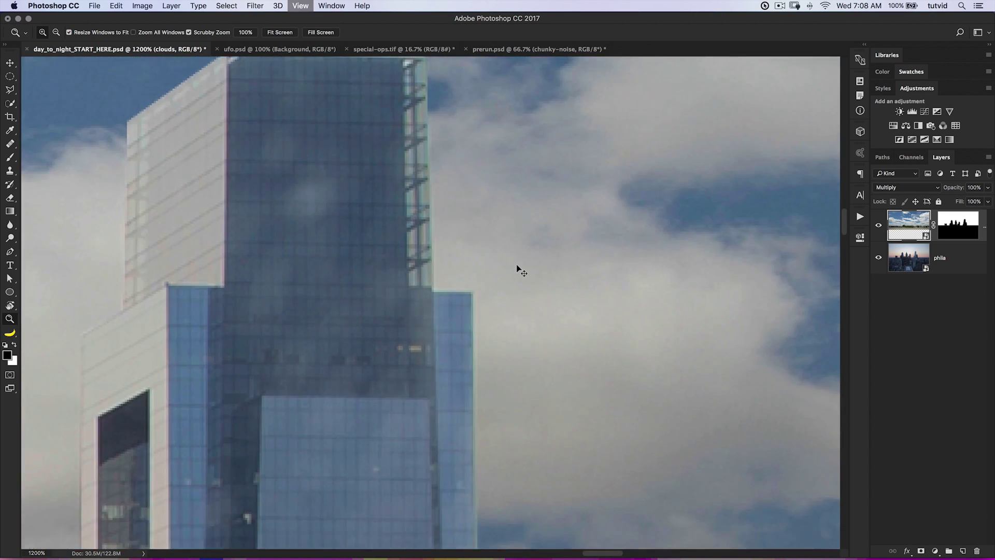
{"action": "key", "text": "super+minus"}
{"action": "key", "text": "super+minus"}
{"action": "key", "text": "super+minus"}
{"action": "key", "text": "super+minus"}
{"action": "key", "text": "super+minus"}
{"action": "key", "text": "super+minus"}
{"action": "key", "text": "super+minus"}
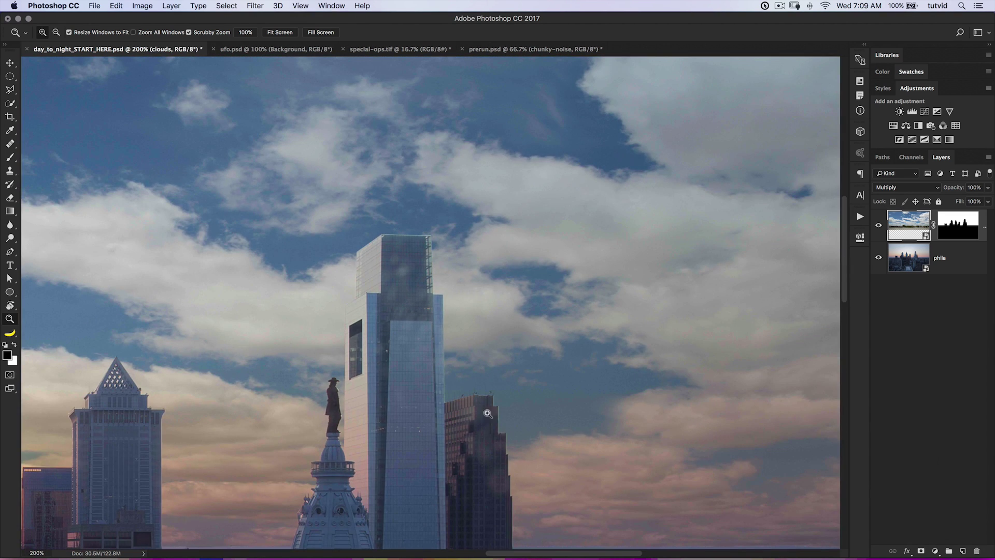
Select the clouds layer's mask at the PNB tower and set up the Brush at 3 px with white.
{"action": "left_click_drag", "start_coordinate": [507, 505], "coordinate": [504, 327]}
{"action": "left_click_drag", "start_coordinate": [228, 415], "coordinate": [804, 382]}
{"action": "left_click_drag", "start_coordinate": [561, 371], "coordinate": [513, 401]}
{"action": "left_click_drag", "start_coordinate": [471, 368], "coordinate": [479, 339]}
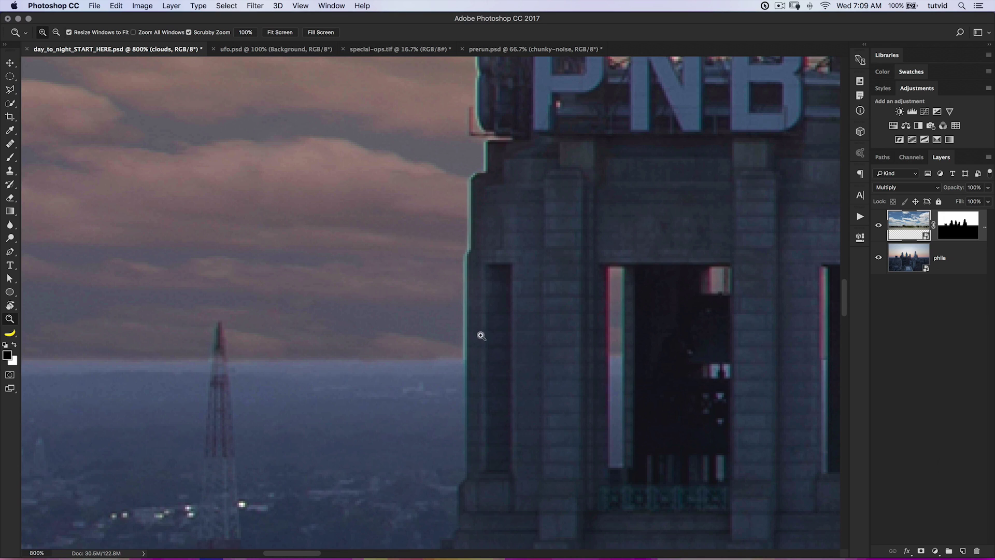
{"action": "key", "text": "b"}
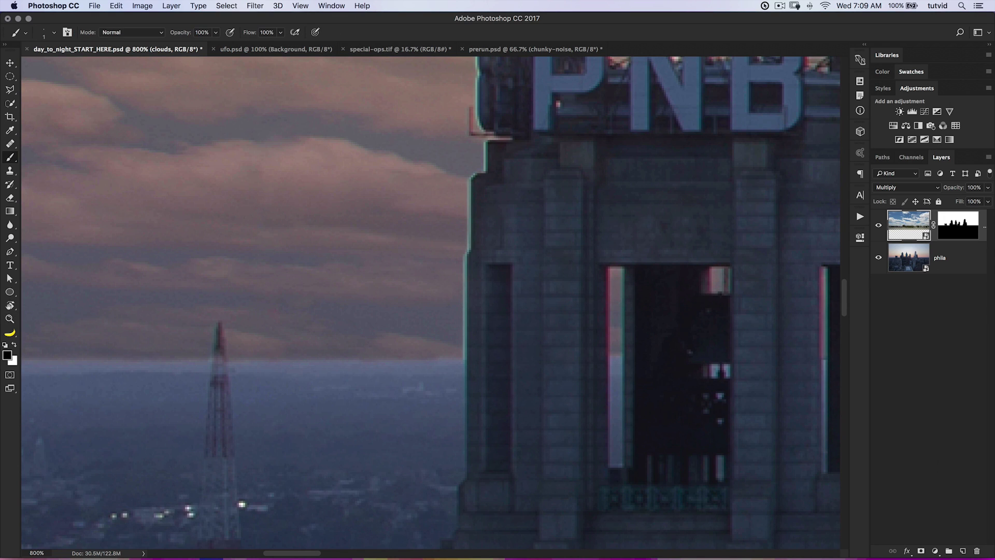
{"action": "left_click", "coordinate": [948, 224]}
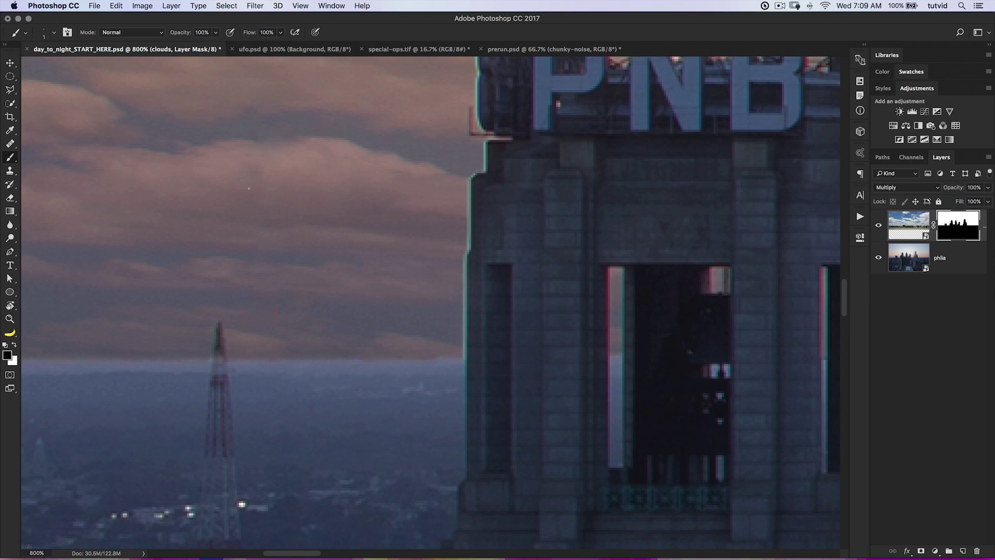
{"action": "right_click", "coordinate": [246, 189]}
{"action": "type", "text": "3"}
{"action": "key", "text": "Return"}
{"action": "key", "text": "x"}
Paint the clouds mask white along the PNB tower's left edge, from the horizon up to the sign's ledge.
{"action": "left_click", "coordinate": [465, 351], "text": "super"}
{"action": "left_click_drag", "start_coordinate": [470, 344], "coordinate": [471, 354]}
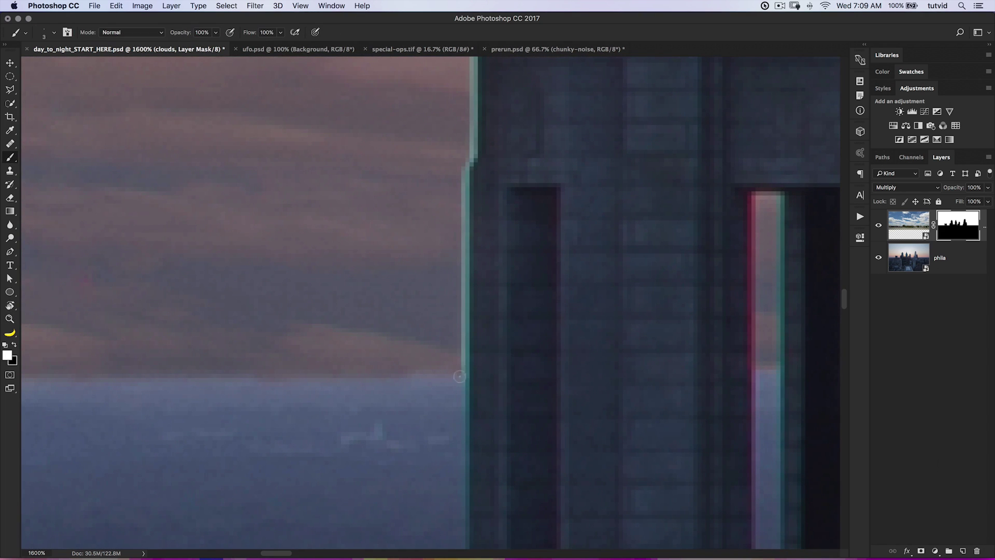
{"action": "left_click_drag", "start_coordinate": [463, 174], "coordinate": [465, 369]}
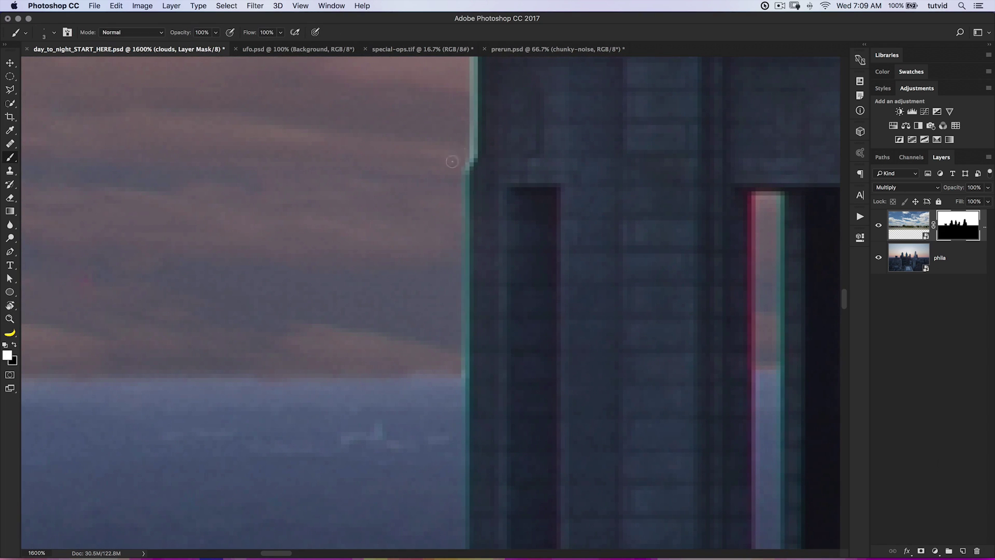
{"action": "left_click_drag", "start_coordinate": [473, 156], "coordinate": [470, 385]}
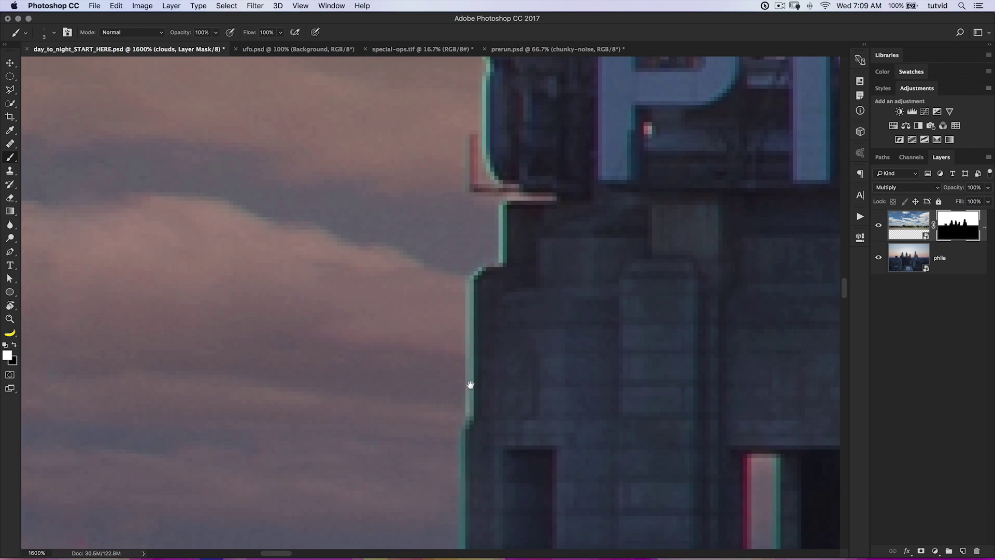
{"action": "left_click", "coordinate": [471, 281], "text": "shift"}
{"action": "left_click", "coordinate": [477, 268]}
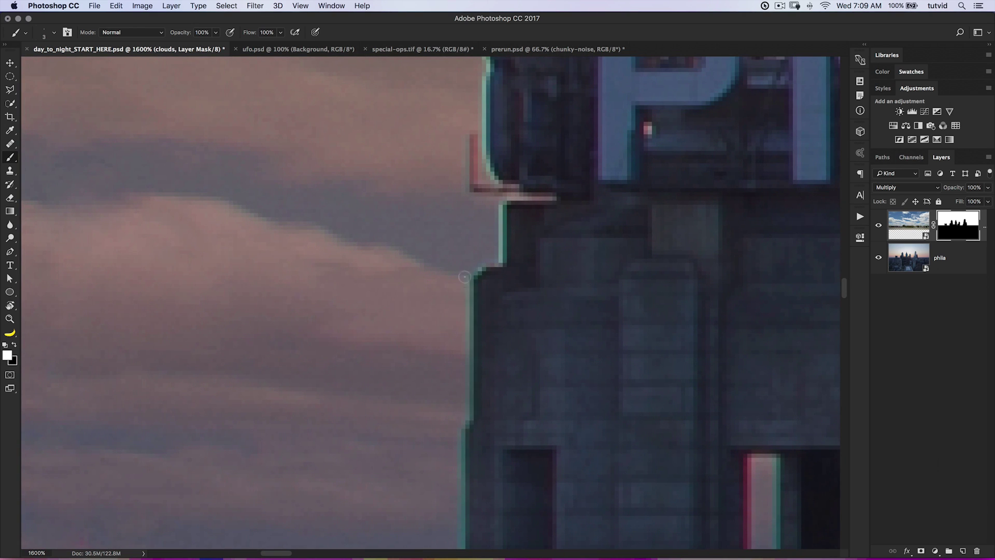
{"action": "left_click_drag", "start_coordinate": [500, 204], "coordinate": [504, 199]}
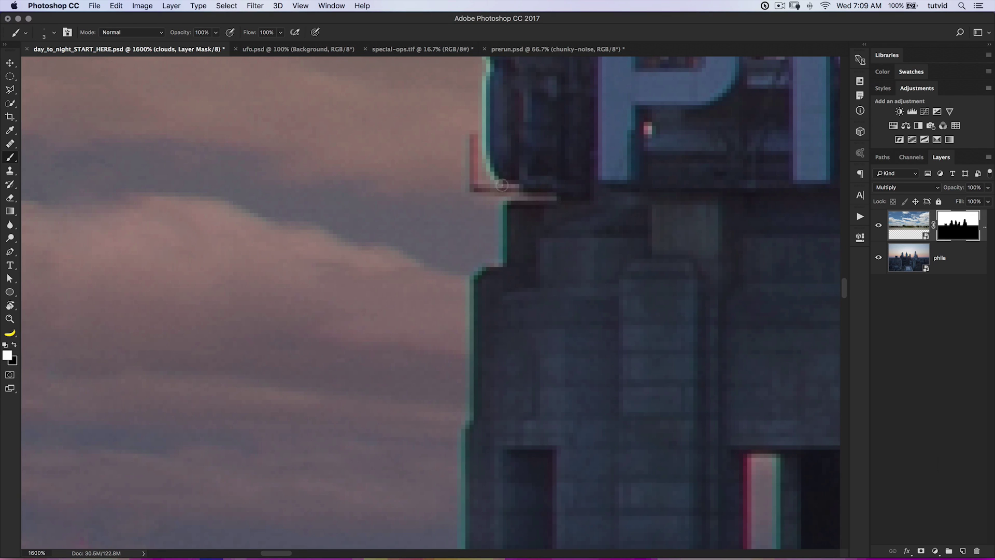
{"action": "mouse_move", "coordinate": [477, 138]}
{"action": "left_mouse_down"}
{"action": "mouse_move", "coordinate": [465, 301]}
{"action": "mouse_move", "coordinate": [462, 150]}
{"action": "left_mouse_up"}
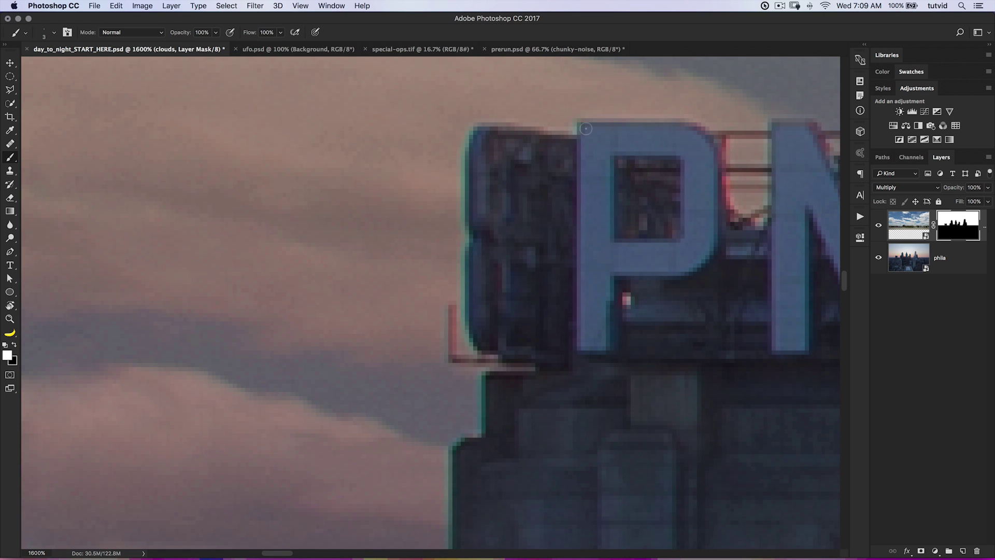
Paint the clouds mask white over the bright sky gaps behind the PNB letters and beside the corner sign.
{"action": "left_click_drag", "start_coordinate": [648, 259], "coordinate": [448, 267]}
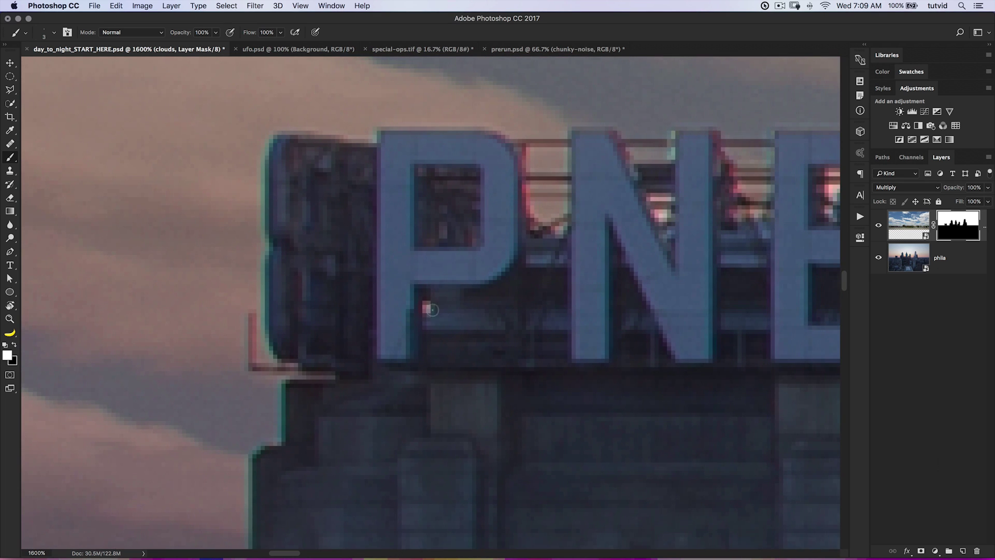
{"action": "mouse_move", "coordinate": [545, 267]}
{"action": "left_mouse_down"}
{"action": "mouse_move", "coordinate": [493, 262]}
{"action": "mouse_move", "coordinate": [414, 280]}
{"action": "left_mouse_up"}
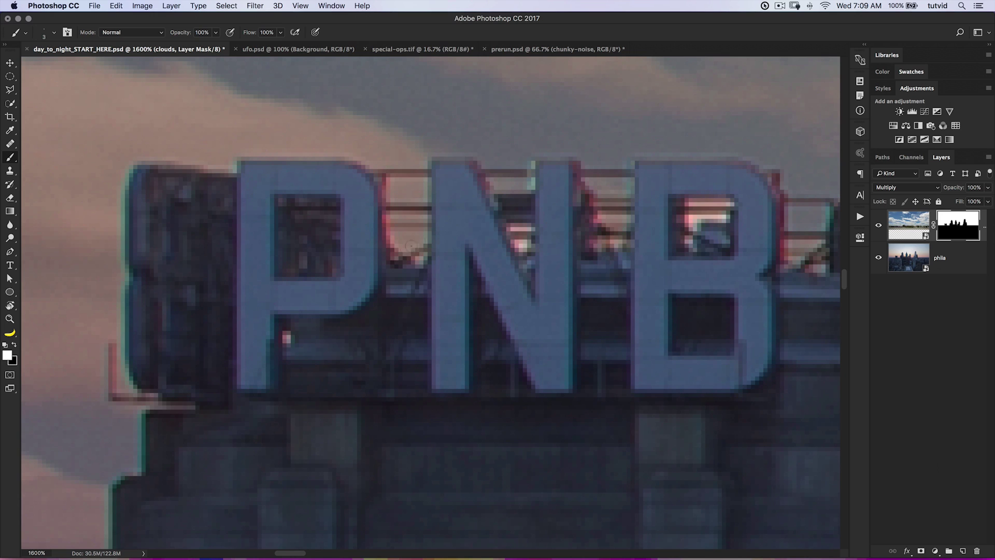
{"action": "key", "text": "super+z"}
{"action": "left_click_drag", "start_coordinate": [513, 229], "coordinate": [529, 229]}
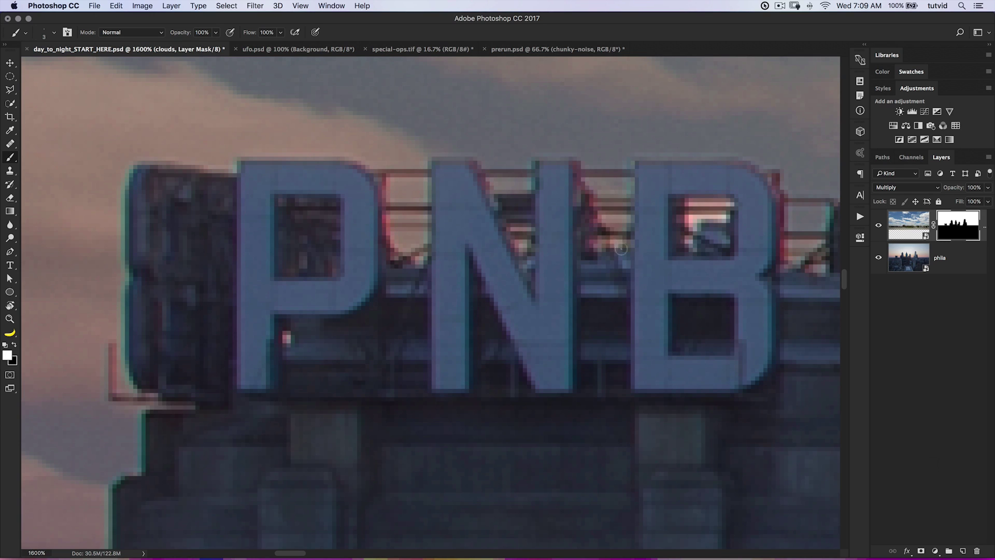
{"action": "mouse_move", "coordinate": [688, 223]}
{"action": "left_mouse_down"}
{"action": "mouse_move", "coordinate": [732, 215]}
{"action": "mouse_move", "coordinate": [687, 208]}
{"action": "mouse_move", "coordinate": [728, 205]}
{"action": "mouse_move", "coordinate": [688, 228]}
{"action": "left_mouse_up"}
{"action": "left_click_drag", "start_coordinate": [745, 240], "coordinate": [457, 260]}
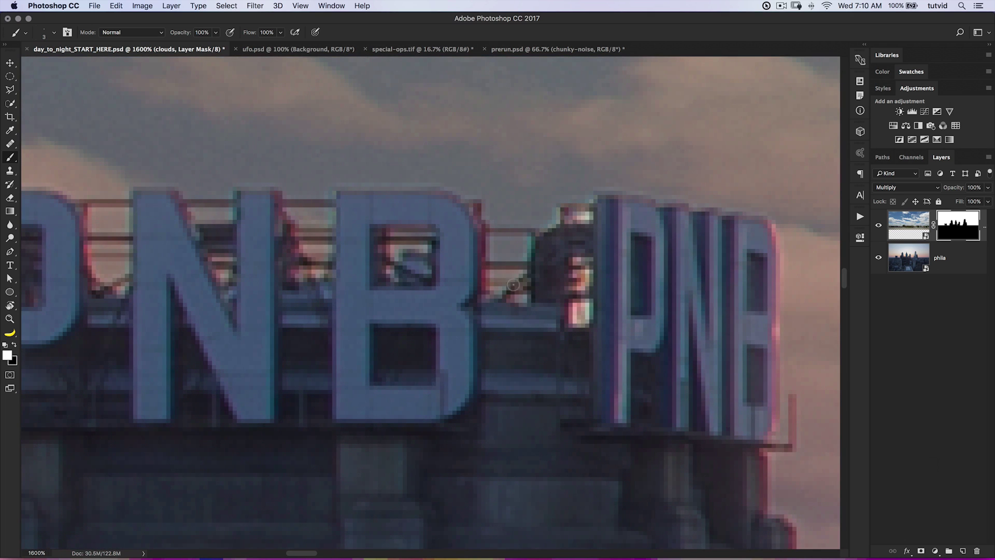
{"action": "mouse_move", "coordinate": [571, 220]}
{"action": "left_mouse_down"}
{"action": "mouse_move", "coordinate": [583, 215]}
{"action": "mouse_move", "coordinate": [588, 230]}
{"action": "left_mouse_up"}
{"action": "mouse_move", "coordinate": [580, 280]}
{"action": "left_mouse_down"}
{"action": "mouse_move", "coordinate": [575, 267]}
{"action": "mouse_move", "coordinate": [585, 314]}
{"action": "left_mouse_up"}
Paint the clouds mask white up the dark stepped building's left edge, from the horizon to its roof corner.
{"action": "left_click_drag", "start_coordinate": [673, 309], "coordinate": [413, 259]}
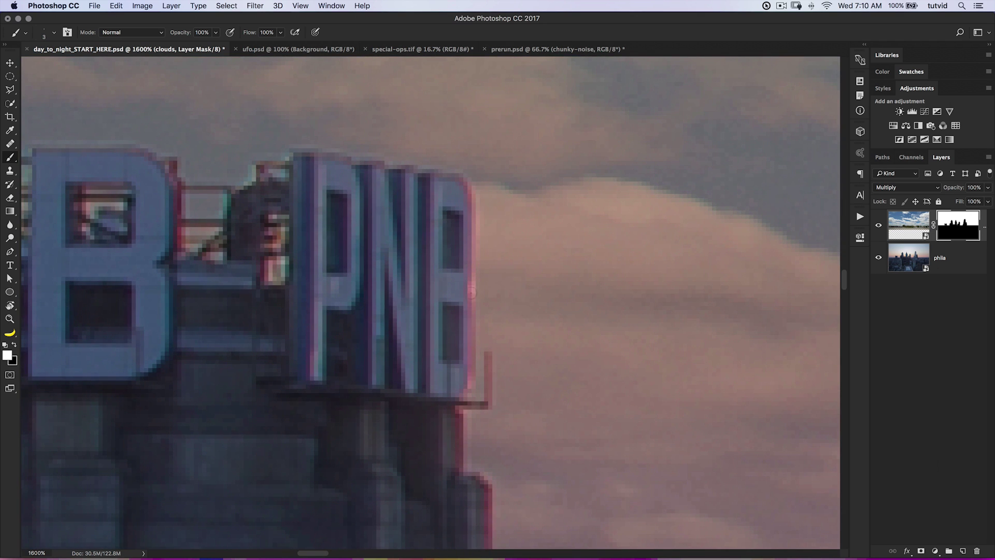
{"action": "left_click_drag", "start_coordinate": [536, 434], "coordinate": [560, 409]}
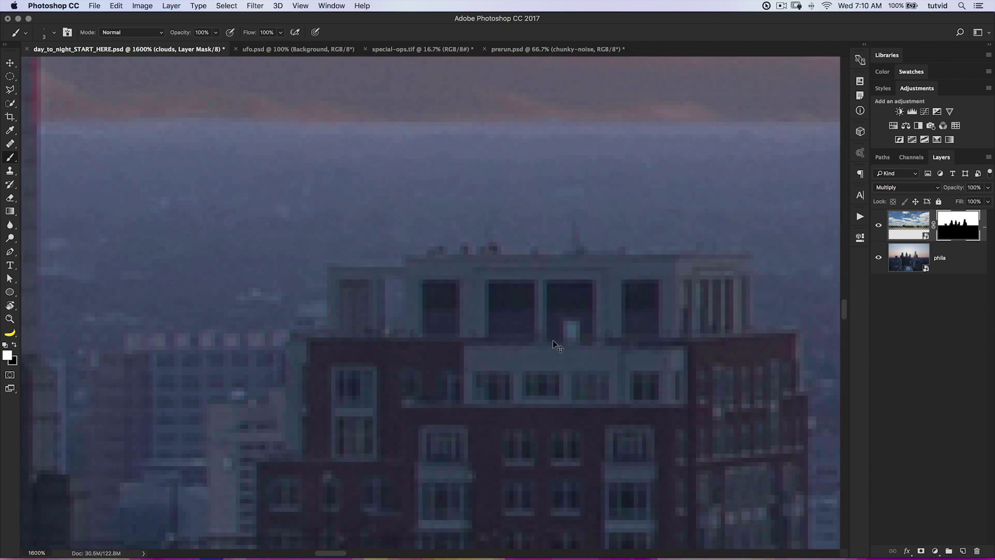
{"action": "key", "text": "super+minus"}
{"action": "key", "text": "super+minus"}
{"action": "key", "text": "super+minus"}
{"action": "mouse_move", "coordinate": [609, 216]}
{"action": "left_mouse_down"}
{"action": "mouse_move", "coordinate": [344, 373]}
{"action": "mouse_move", "coordinate": [341, 403]}
{"action": "left_mouse_up"}
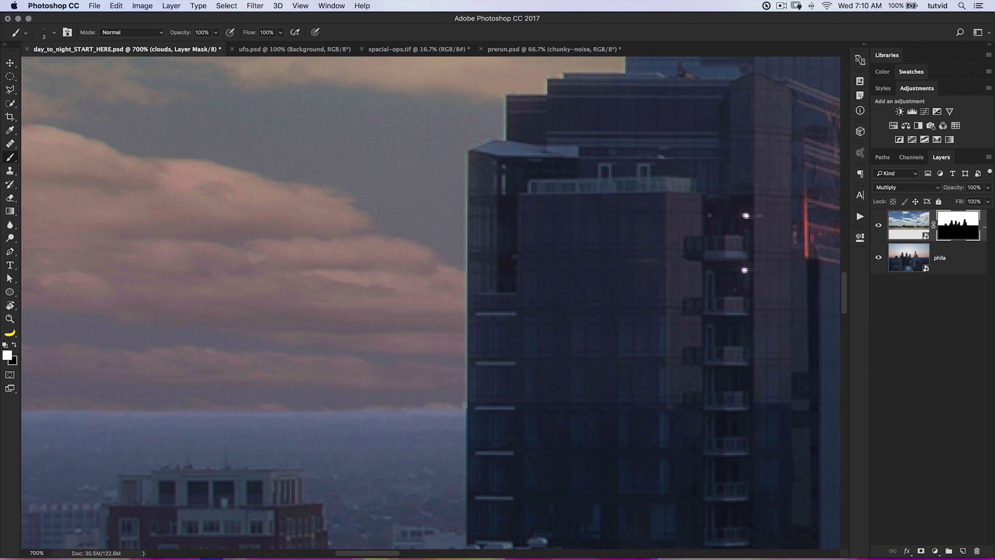
{"action": "left_click", "coordinate": [468, 152], "text": "shift"}
{"action": "left_click_drag", "start_coordinate": [502, 141], "coordinate": [468, 205]}
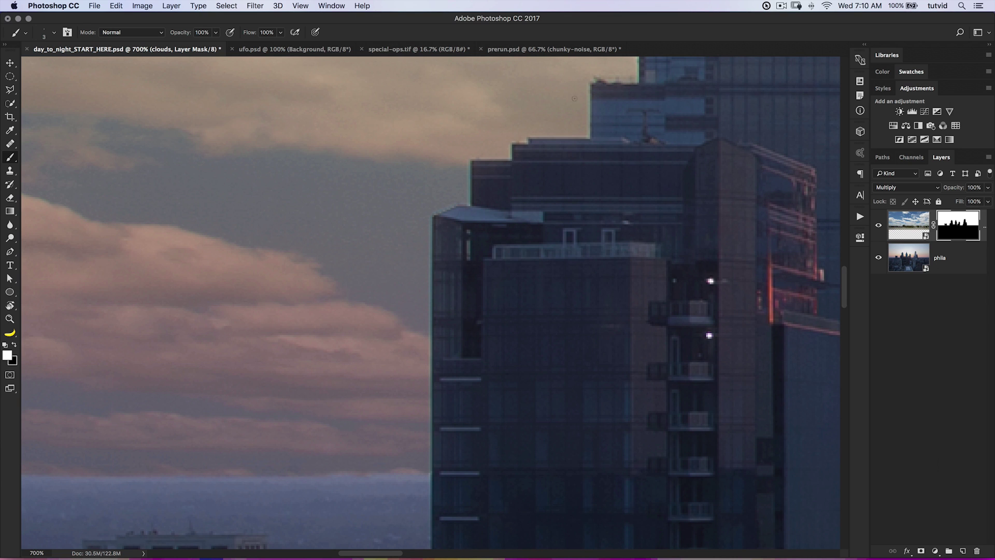
Paint the clouds mask white from the ledge behind the stepped building up the blue spire tower's left edge.
{"action": "left_click", "coordinate": [590, 83], "text": "shift"}
{"action": "left_click_drag", "start_coordinate": [620, 86], "coordinate": [476, 291]}
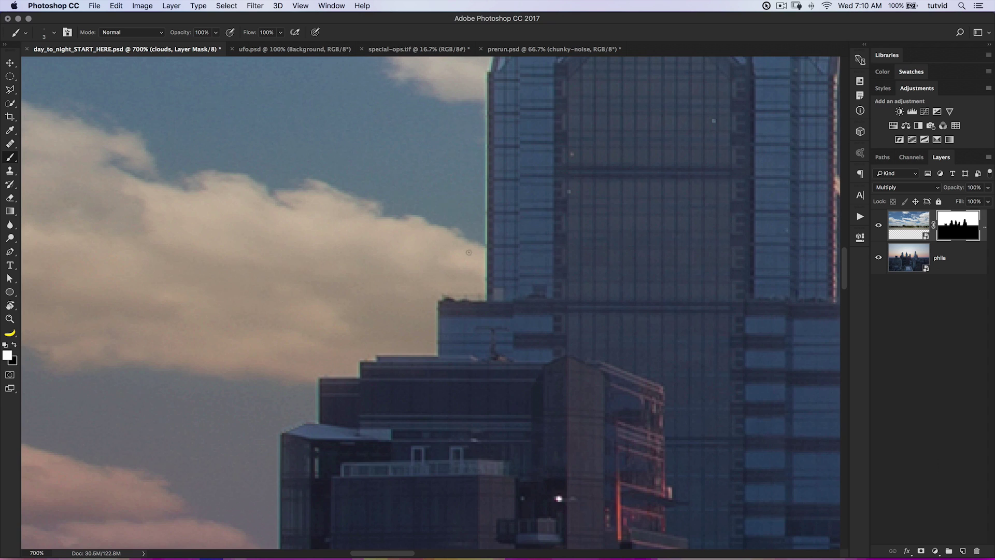
{"action": "left_click_drag", "start_coordinate": [449, 194], "coordinate": [455, 269]}
{"action": "left_click", "coordinate": [493, 150], "text": "shift"}
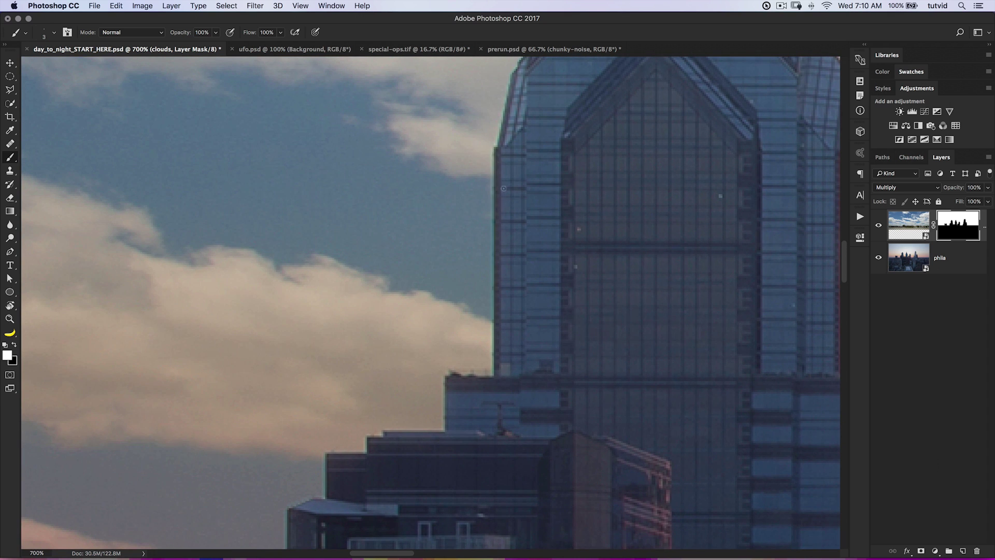
Paint the clouds mask white along the spire tower's left shoulder and sloping roof edge up to the spire's base.
{"action": "scroll", "coordinate": [503, 188], "scroll_direction": "up", "scroll_amount": 5}
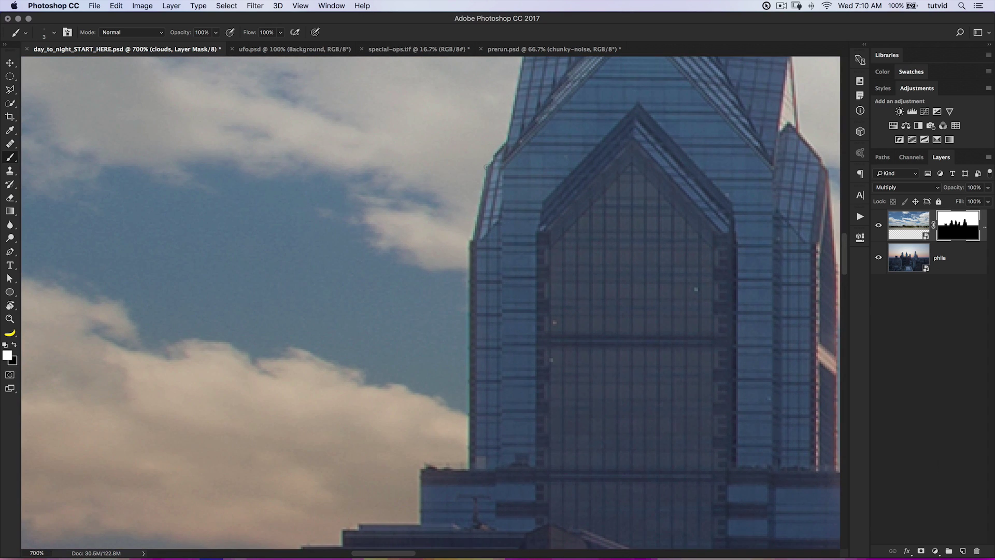
{"action": "scroll", "coordinate": [497, 244], "scroll_direction": "up", "scroll_amount": 8}
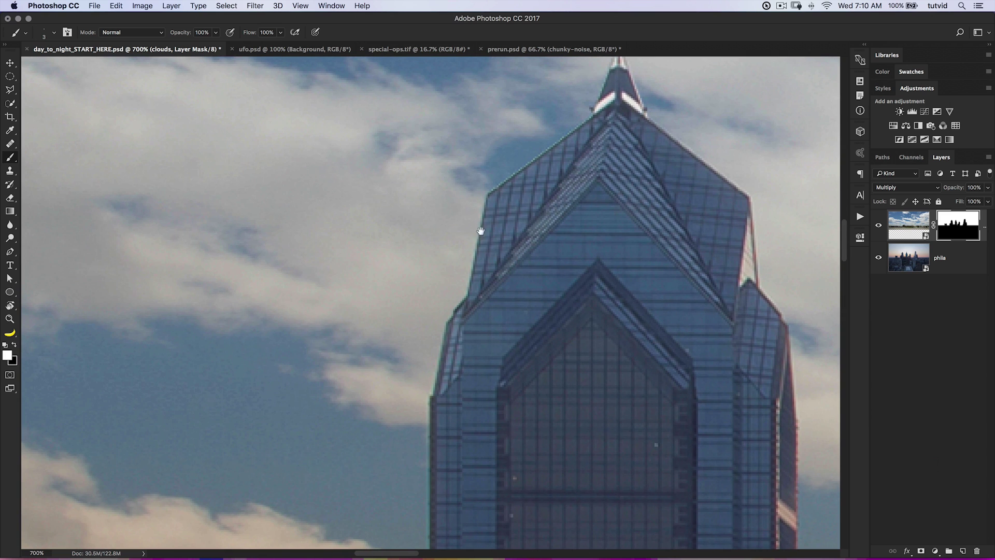
{"action": "left_click_drag", "start_coordinate": [485, 198], "coordinate": [472, 272]}
{"action": "left_click", "coordinate": [591, 114], "text": "shift"}
{"action": "left_click_drag", "start_coordinate": [512, 189], "coordinate": [371, 304]}
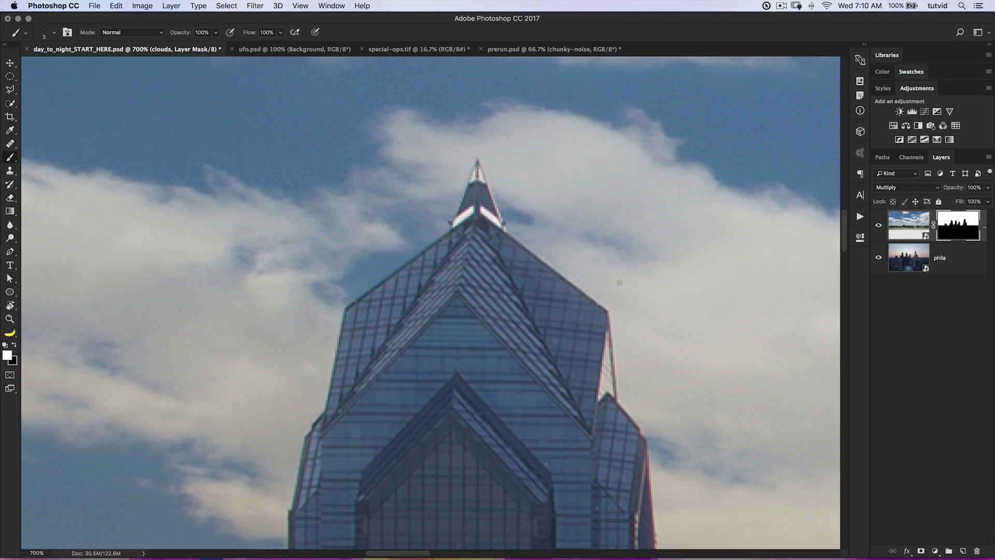
Paint the clouds mask white along the spire tower's right roof slope and check its right side down to the lower rooftops.
{"action": "left_click", "coordinate": [608, 308]}
{"action": "left_click_drag", "start_coordinate": [641, 332], "coordinate": [401, 233]}
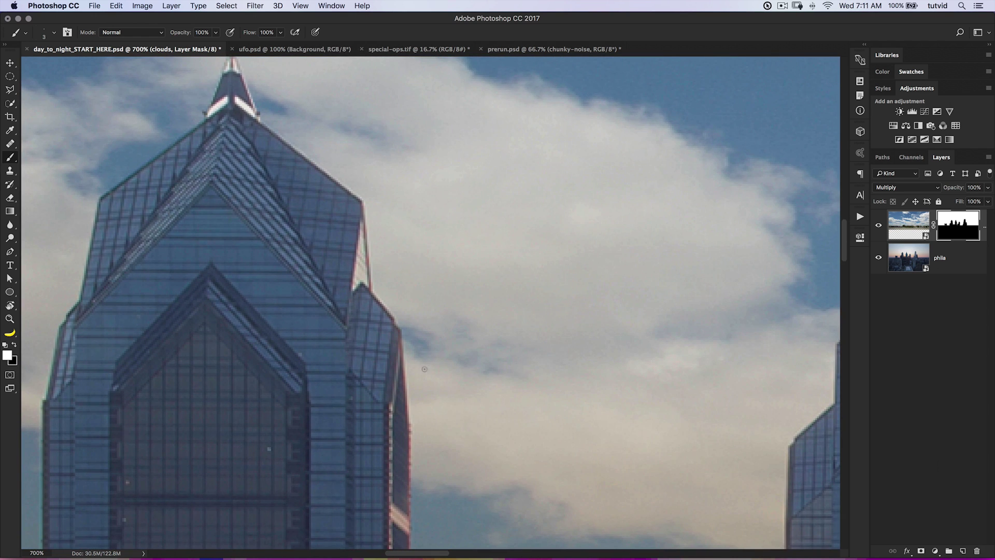
{"action": "left_click_drag", "start_coordinate": [443, 375], "coordinate": [437, 176]}
{"action": "left_click_drag", "start_coordinate": [437, 372], "coordinate": [431, 209]}
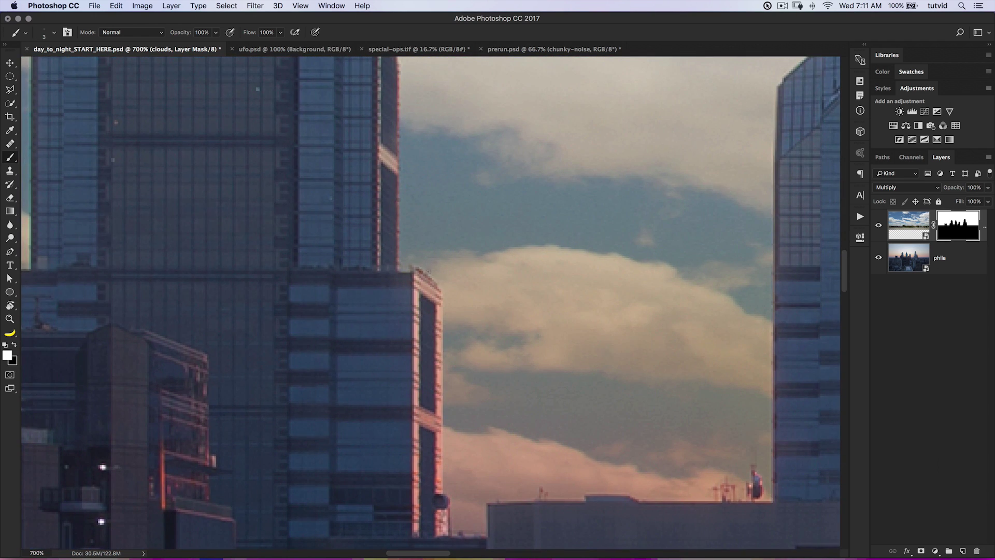
Paint the clouds mask white over the two bright slanted bands at the base of the spire.
{"action": "left_click_drag", "start_coordinate": [371, 263], "coordinate": [456, 461]}
{"action": "left_click_drag", "start_coordinate": [308, 231], "coordinate": [420, 417]}
{"action": "left_click_drag", "start_coordinate": [537, 377], "coordinate": [442, 274]}
{"action": "key", "text": "z"}
{"action": "left_click", "coordinate": [401, 231]}
{"action": "left_click", "coordinate": [401, 232]}
{"action": "left_click", "coordinate": [401, 231]}
{"action": "left_click_drag", "start_coordinate": [442, 221], "coordinate": [450, 300]}
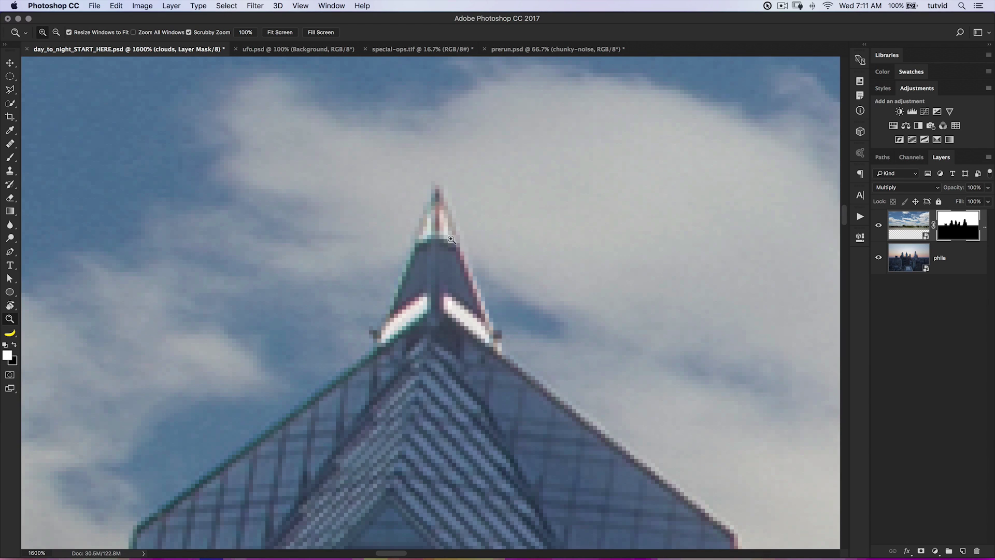
{"action": "key", "text": "b"}
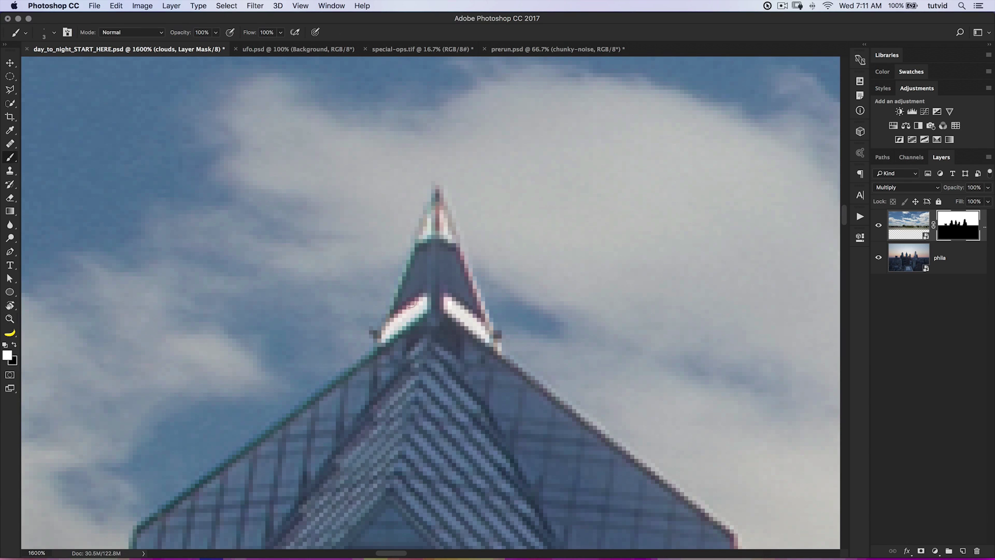
{"action": "mouse_move", "coordinate": [395, 338]}
{"action": "left_mouse_down"}
{"action": "mouse_move", "coordinate": [422, 303]}
{"action": "mouse_move", "coordinate": [412, 311]}
{"action": "mouse_move", "coordinate": [472, 309]}
{"action": "mouse_move", "coordinate": [447, 303]}
{"action": "mouse_move", "coordinate": [485, 337]}
{"action": "left_mouse_up"}
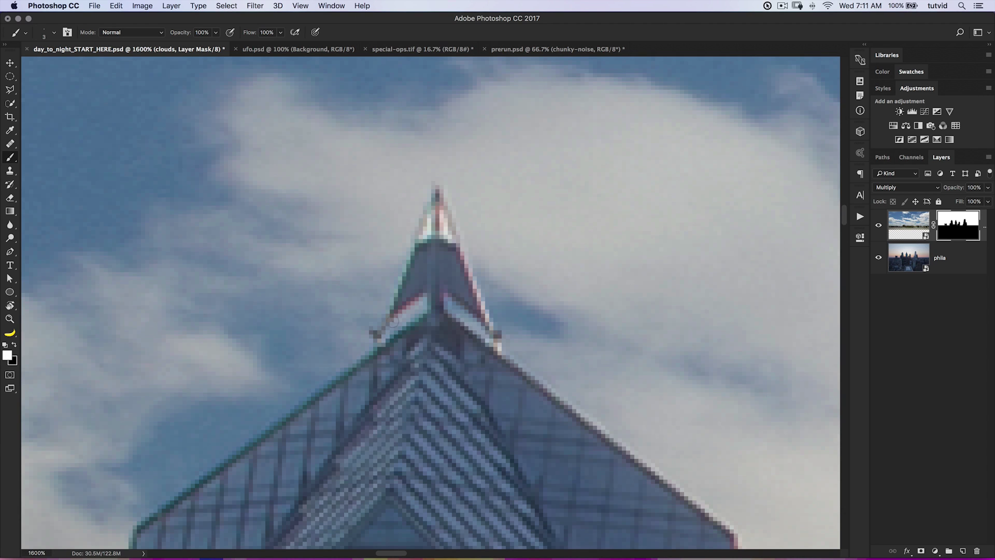
Reduce the brush to 1 px and paint the clouds mask white along both sides and the tip of the spire.
{"action": "key", "text": "bracketleft"}
{"action": "key", "text": "bracketleft"}
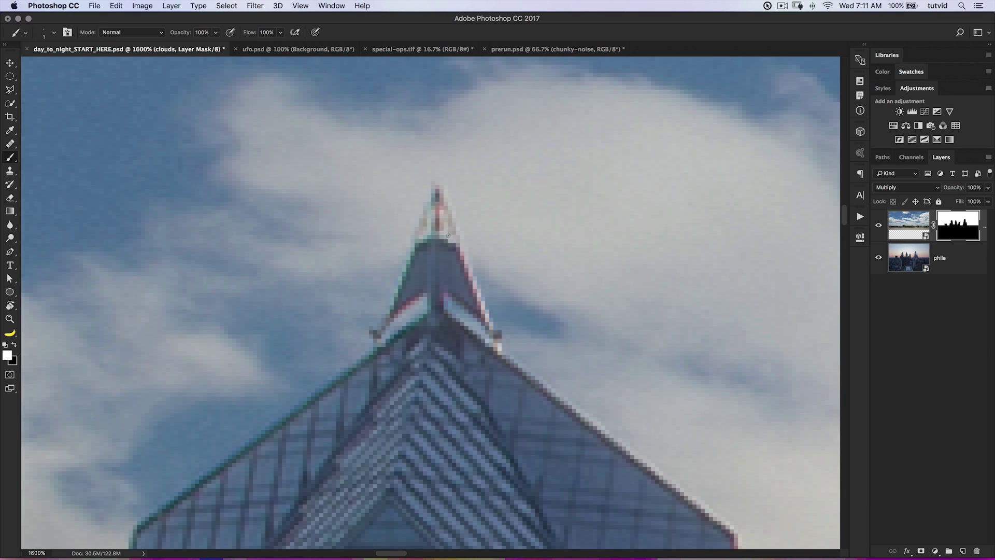
{"action": "left_click_drag", "start_coordinate": [491, 324], "coordinate": [485, 307]}
{"action": "left_click_drag", "start_coordinate": [396, 296], "coordinate": [408, 256]}
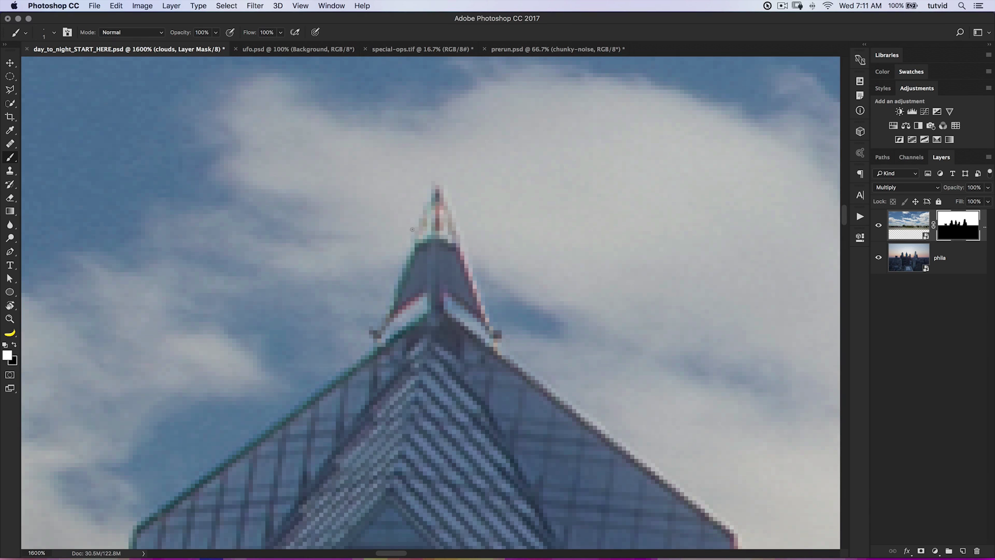
{"action": "left_click_drag", "start_coordinate": [434, 208], "coordinate": [438, 191]}
{"action": "key", "text": "super+minus"}
{"action": "key", "text": "super+minus"}
{"action": "key", "text": "super+minus"}
{"action": "key", "text": "super+minus"}
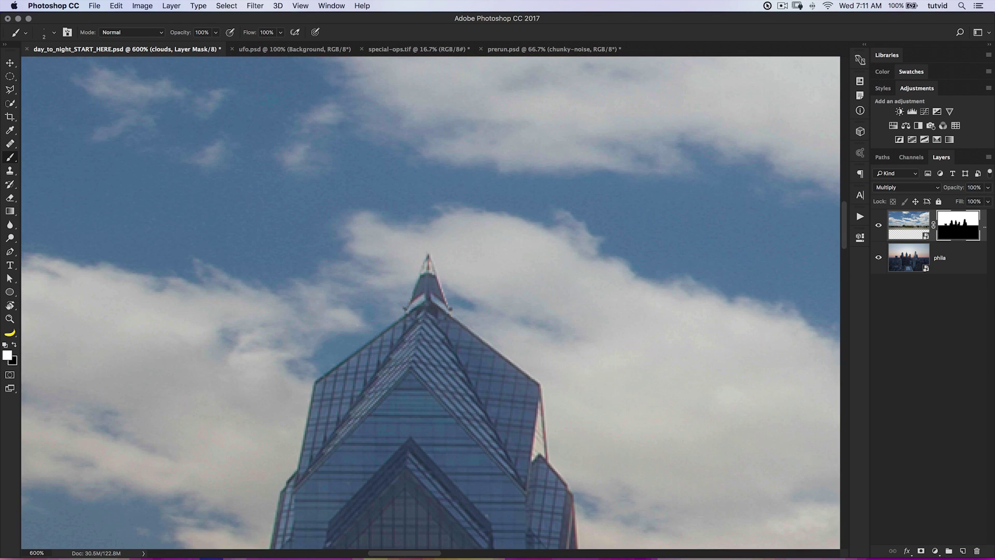
Examine the clouds mask along the rooftops between the two glass towers and up the tiered spire tower, with a 5 px brush ready.
{"action": "key", "text": "bracketright"}
{"action": "key", "text": "x"}
{"action": "left_click_drag", "start_coordinate": [533, 346], "coordinate": [389, 96]}
{"action": "left_click_drag", "start_coordinate": [441, 177], "coordinate": [439, 178]}
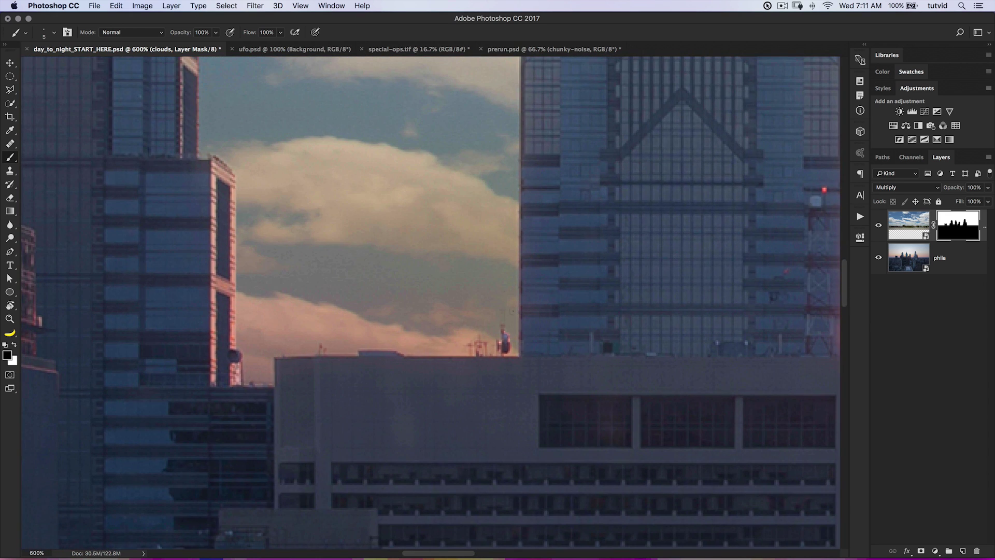
{"action": "key", "text": "x"}
{"action": "mouse_move", "coordinate": [506, 346]}
{"action": "left_mouse_down"}
{"action": "mouse_move", "coordinate": [504, 332]}
{"action": "mouse_move", "coordinate": [462, 357]}
{"action": "mouse_move", "coordinate": [390, 475]}
{"action": "left_mouse_up"}
{"action": "left_click_drag", "start_coordinate": [476, 295], "coordinate": [462, 444]}
{"action": "left_click_drag", "start_coordinate": [524, 211], "coordinate": [453, 358]}
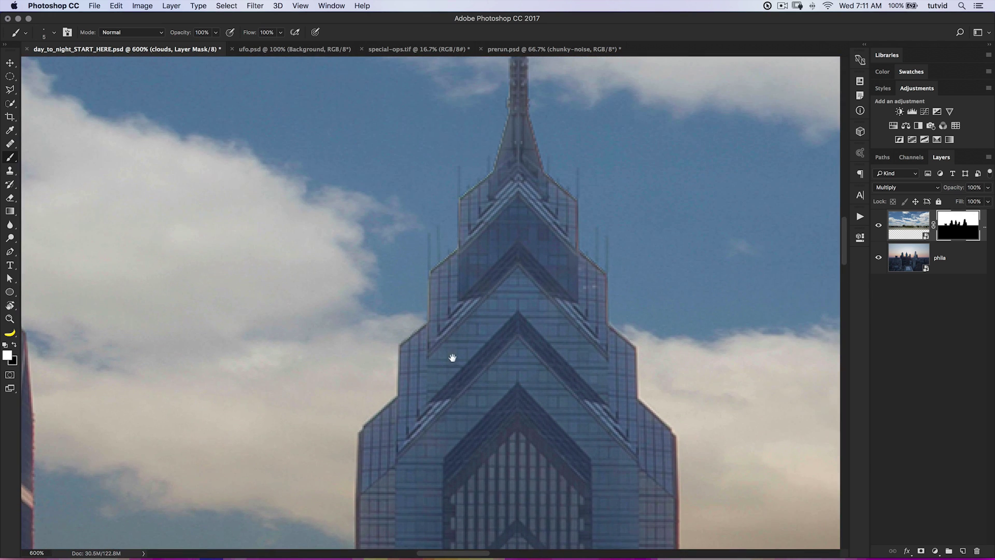
Try a 5 px mask stroke on the tiered tower's left ledge, undo it, and reduce the brush to 2 px.
{"action": "left_click_drag", "start_coordinate": [432, 270], "coordinate": [452, 254]}
{"action": "key", "text": "super+z"}
{"action": "right_click", "coordinate": [396, 247]}
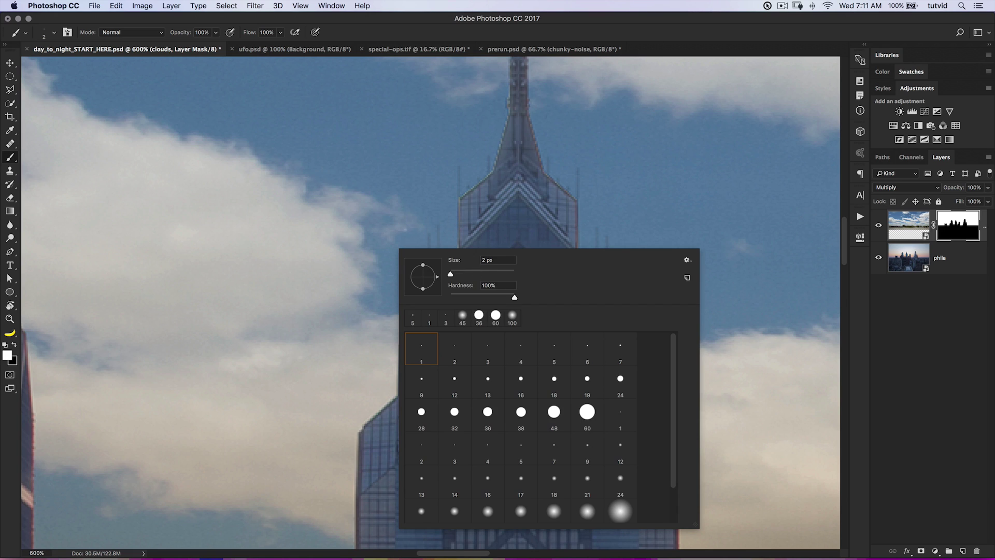
{"action": "key", "text": "Return"}
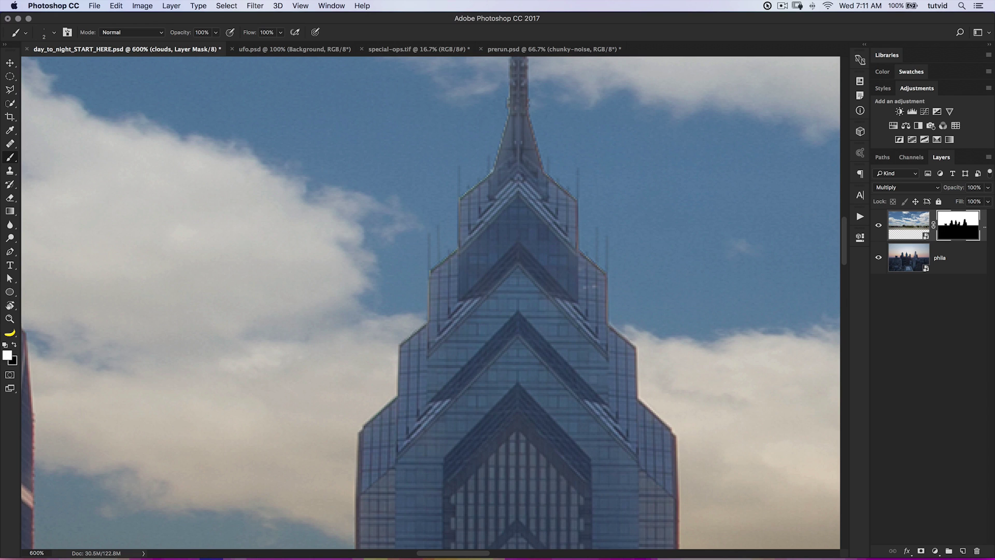
Examine the mask edges along the tiered tower's spire up to its tip and across to the pyramid-topped tower.
{"action": "left_click_drag", "start_coordinate": [501, 182], "coordinate": [476, 290]}
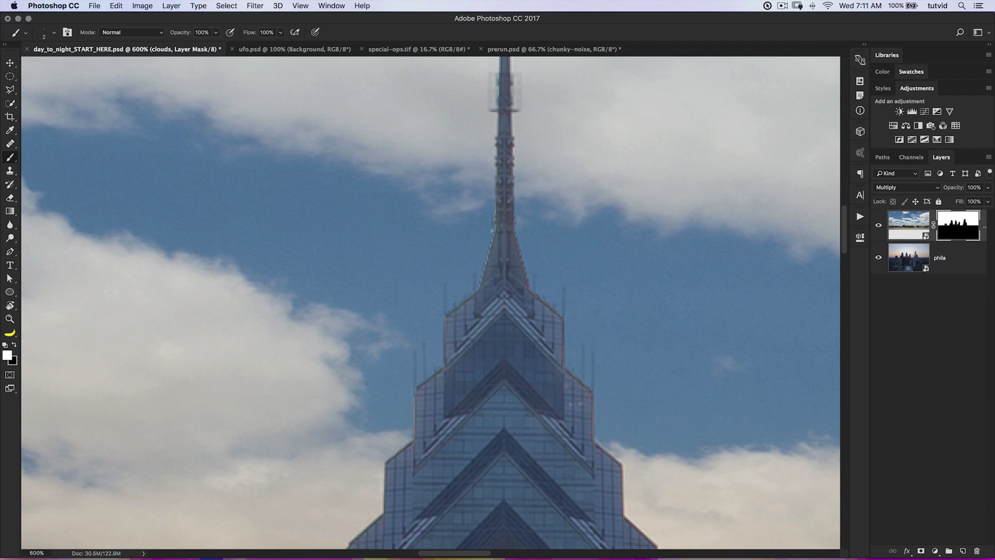
{"action": "left_click_drag", "start_coordinate": [537, 240], "coordinate": [451, 310]}
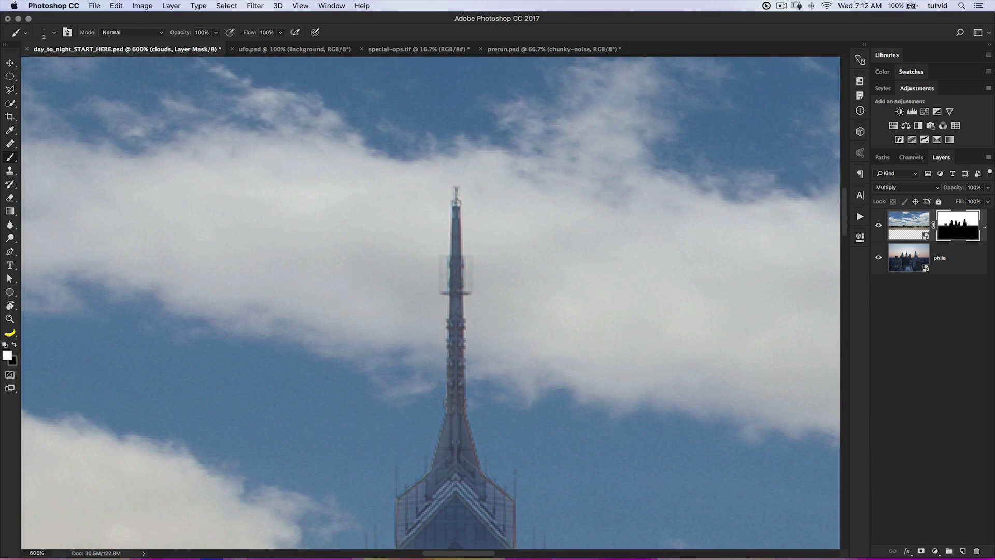
{"action": "left_click_drag", "start_coordinate": [545, 223], "coordinate": [480, 162]}
{"action": "left_click_drag", "start_coordinate": [519, 259], "coordinate": [475, 165]}
{"action": "left_click_drag", "start_coordinate": [608, 388], "coordinate": [429, 393]}
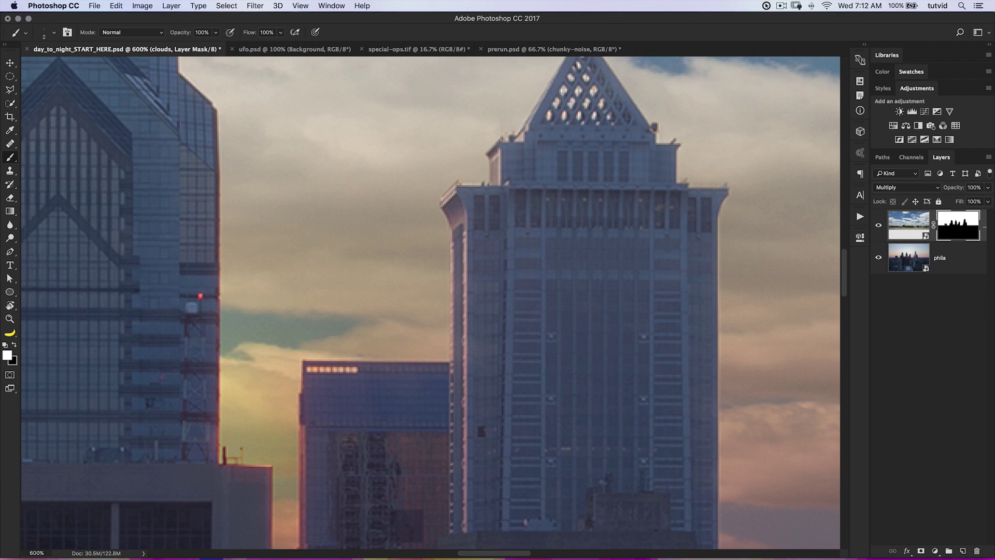
Paint the clouds mask white inside the left-hand openings of the tower's pyramid roof.
{"action": "left_click_drag", "start_coordinate": [496, 159], "coordinate": [392, 240]}
{"action": "key", "text": "z"}
{"action": "left_click_drag", "start_coordinate": [469, 184], "coordinate": [490, 257]}
{"action": "key", "text": "b"}
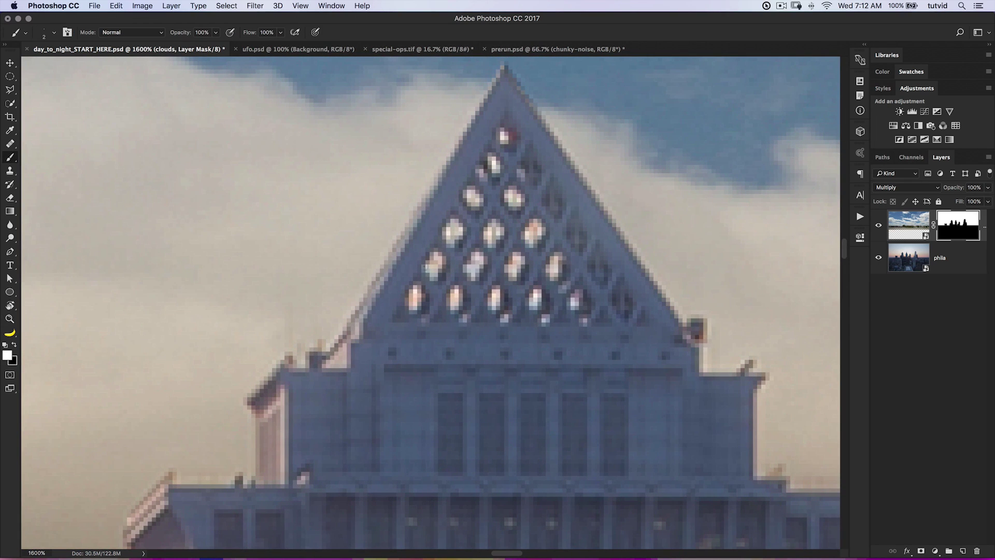
{"action": "left_click", "coordinate": [435, 265]}
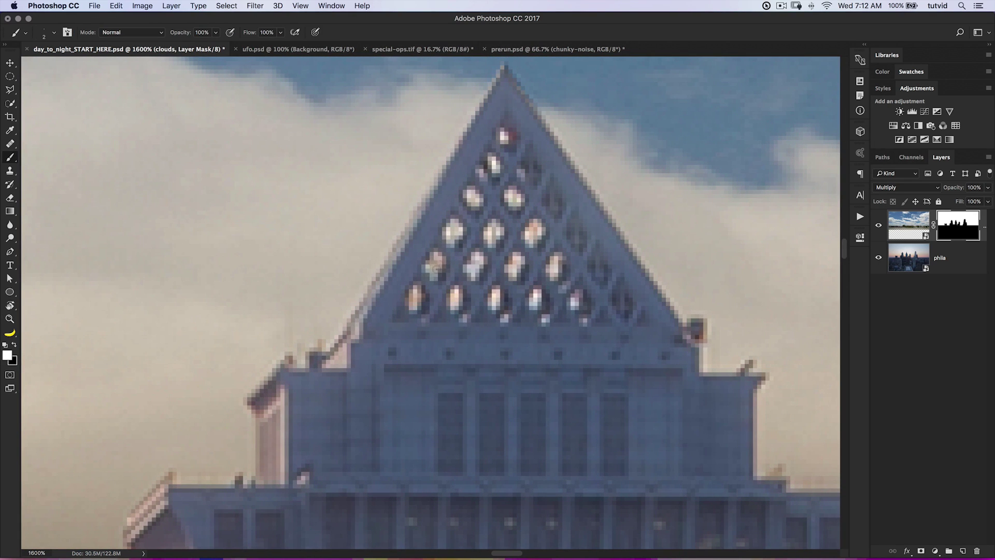
{"action": "left_click", "coordinate": [455, 231]}
{"action": "left_click", "coordinate": [473, 199]}
{"action": "left_click", "coordinate": [493, 164]}
{"action": "left_click", "coordinate": [503, 135]}
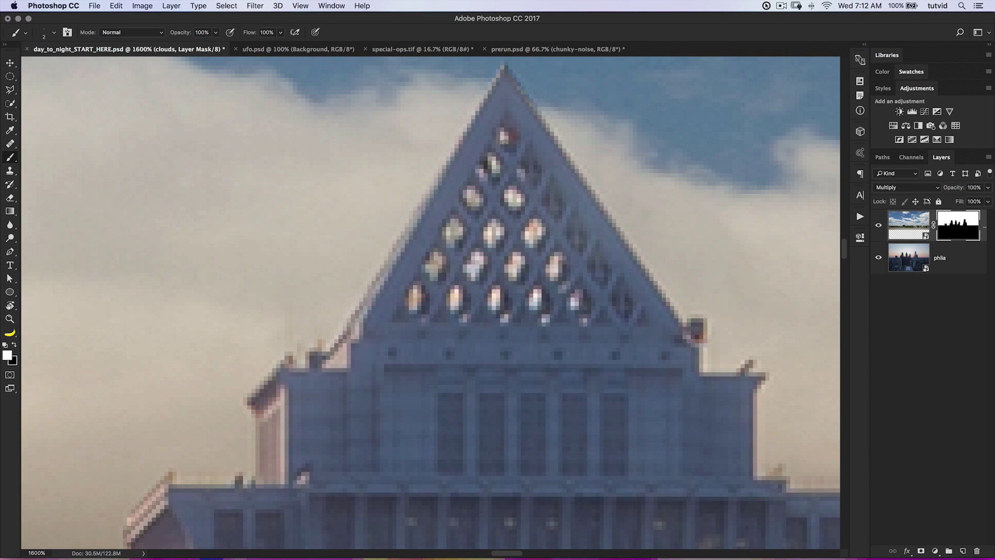
{"action": "left_click", "coordinate": [514, 198]}
{"action": "left_click", "coordinate": [493, 233]}
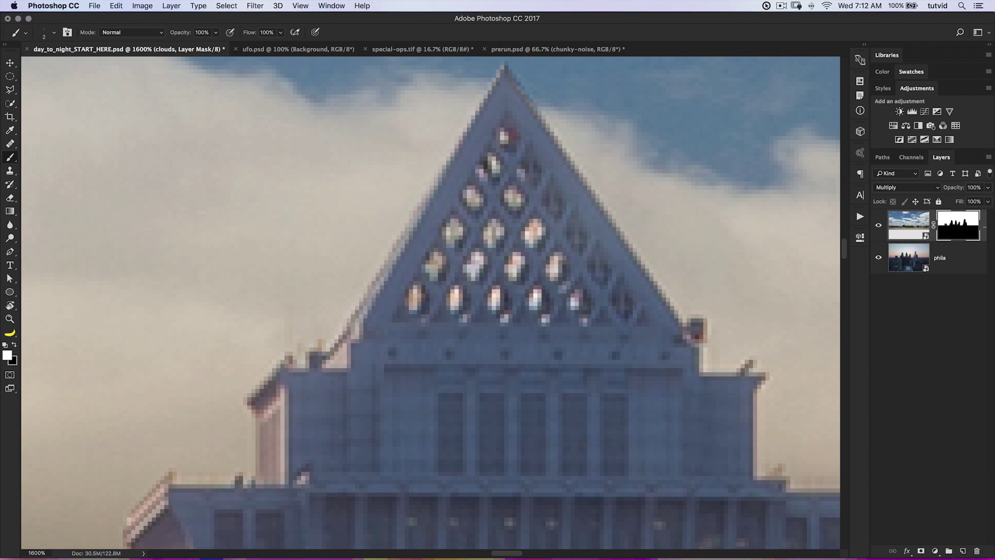
{"action": "mouse_move", "coordinate": [473, 267]}
{"action": "left_mouse_down"}
{"action": "mouse_move", "coordinate": [484, 264]}
{"action": "mouse_move", "coordinate": [471, 275]}
{"action": "left_mouse_up"}
Check the mask on its own and paint it white over more openings in the pyramid roof's lower rows.
{"action": "left_click", "coordinate": [963, 230], "text": "alt"}
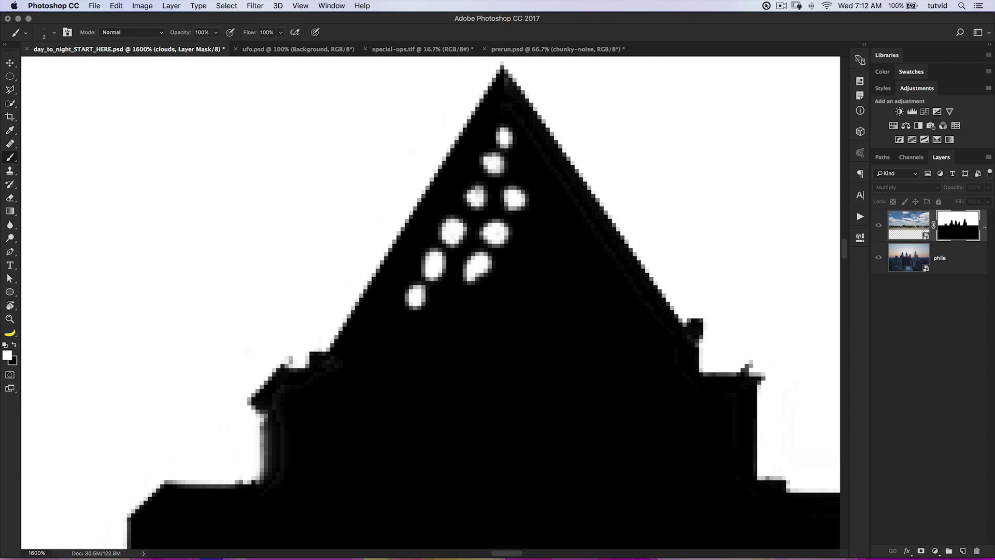
{"action": "left_click", "coordinate": [963, 228], "text": "alt"}
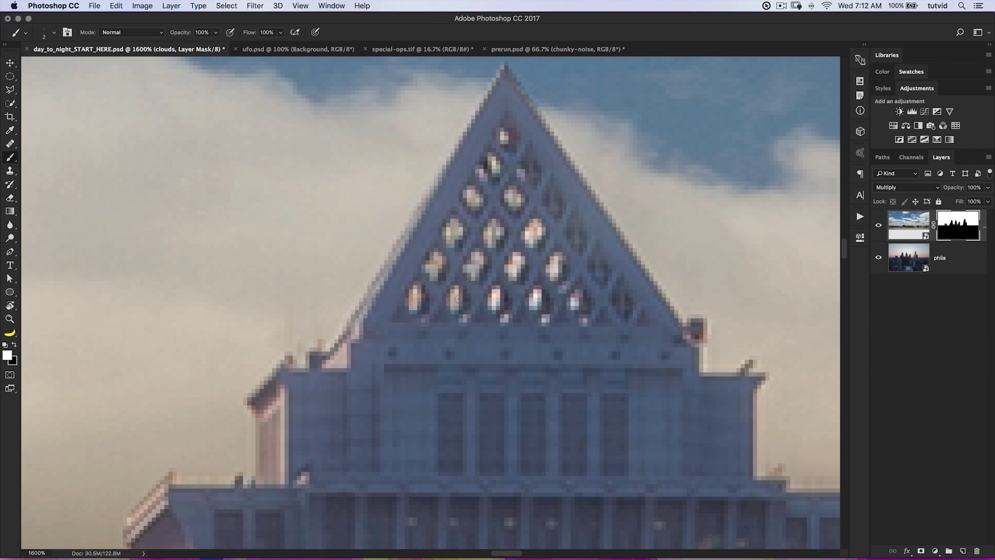
{"action": "left_click_drag", "start_coordinate": [497, 294], "coordinate": [495, 304]}
{"action": "left_click_drag", "start_coordinate": [516, 258], "coordinate": [515, 273]}
{"action": "left_click_drag", "start_coordinate": [537, 226], "coordinate": [553, 280]}
{"action": "left_click_drag", "start_coordinate": [529, 313], "coordinate": [538, 297]}
Try shifting the clouds image behind the pyramid-topped tower to test the painted openings, and undo the shift.
{"action": "left_click_drag", "start_coordinate": [685, 334], "coordinate": [393, 232]}
{"action": "key", "text": "super+minus"}
{"action": "key", "text": "super+minus"}
{"action": "key", "text": "super+minus"}
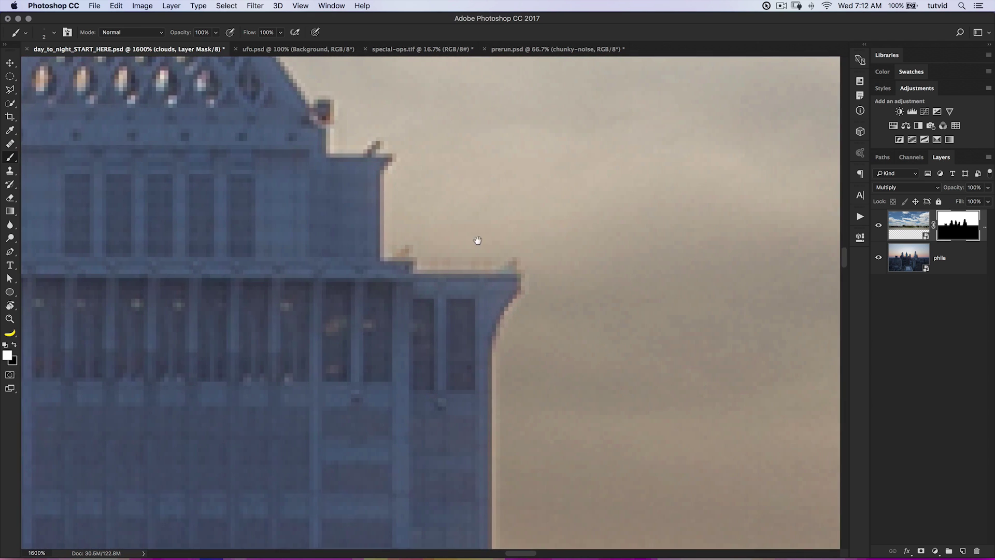
{"action": "key", "text": "super+minus"}
{"action": "key", "text": "super+minus"}
{"action": "key", "text": "super+minus"}
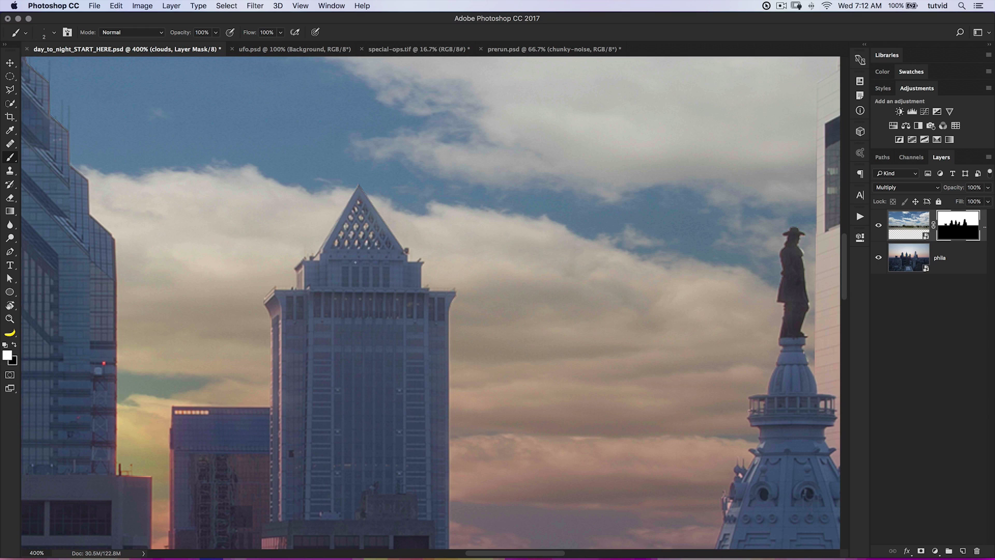
{"action": "left_click", "coordinate": [910, 232]}
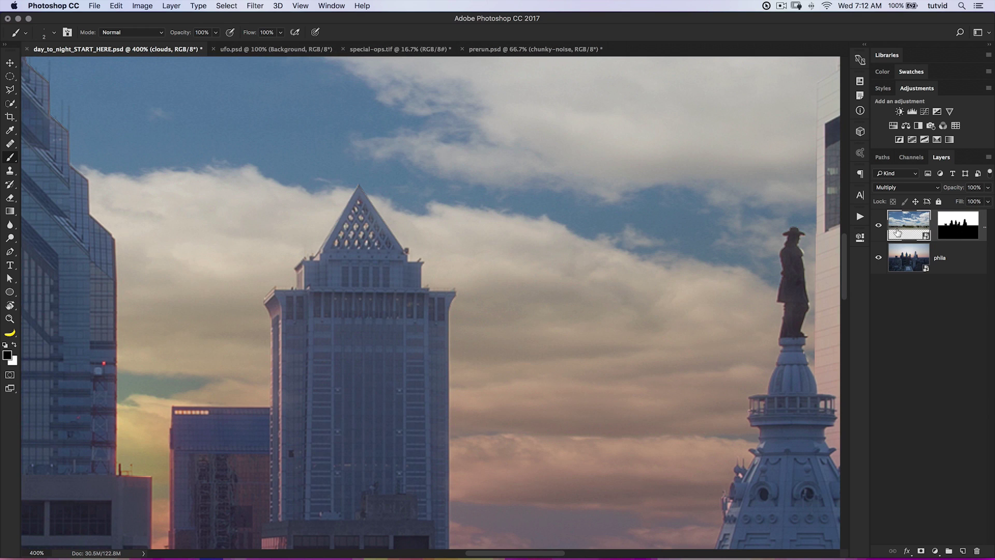
{"action": "key", "text": "v"}
{"action": "mouse_move", "coordinate": [462, 162]}
{"action": "left_mouse_down"}
{"action": "mouse_move", "coordinate": [462, 211]}
{"action": "mouse_move", "coordinate": [451, 224]}
{"action": "left_mouse_up"}
{"action": "left_click_drag", "start_coordinate": [375, 228], "coordinate": [334, 219]}
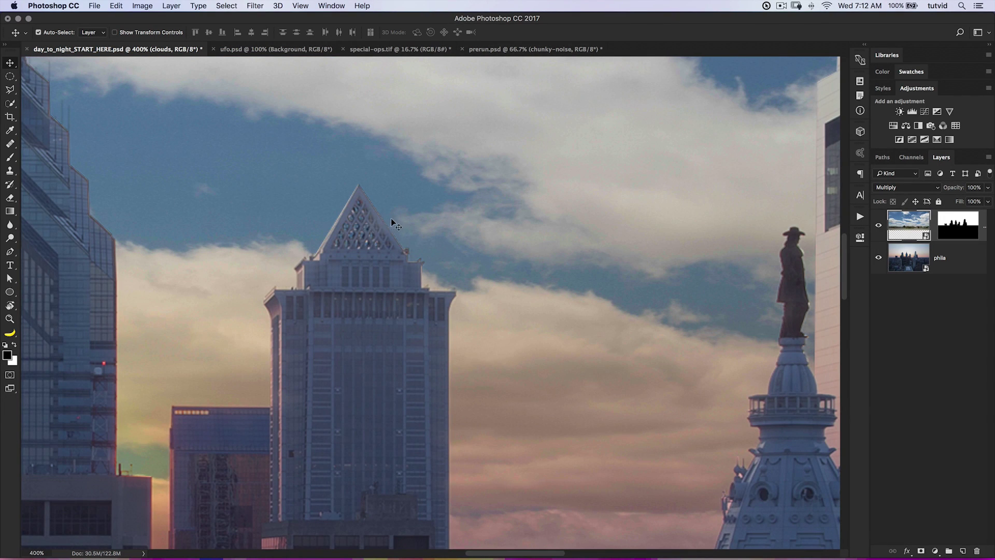
{"action": "key", "text": "super+z"}
Target the clouds mask again with a white brush at the statue-topped dome, magnified to 800%.
{"action": "key", "text": "space"}
{"action": "left_click_drag", "start_coordinate": [486, 365], "coordinate": [297, 128]}
{"action": "left_click_drag", "start_coordinate": [501, 210], "coordinate": [335, 308]}
{"action": "key", "text": "z"}
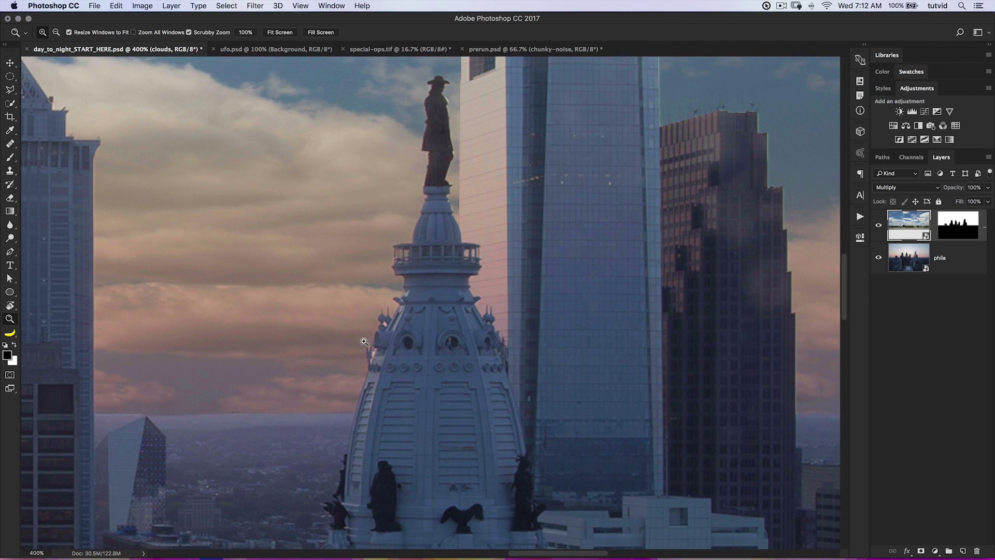
{"action": "left_click", "coordinate": [364, 341]}
{"action": "left_click", "coordinate": [366, 343]}
{"action": "left_click", "coordinate": [394, 348]}
{"action": "key", "text": "space"}
{"action": "mouse_move", "coordinate": [395, 350]}
{"action": "left_mouse_down"}
{"action": "mouse_move", "coordinate": [429, 302]}
{"action": "mouse_move", "coordinate": [475, 334]}
{"action": "mouse_move", "coordinate": [431, 332]}
{"action": "left_mouse_up"}
{"action": "left_click", "coordinate": [438, 316]}
{"action": "key", "text": "space"}
{"action": "left_click", "coordinate": [958, 224]}
{"action": "key", "text": "x"}
{"action": "key", "text": "b"}
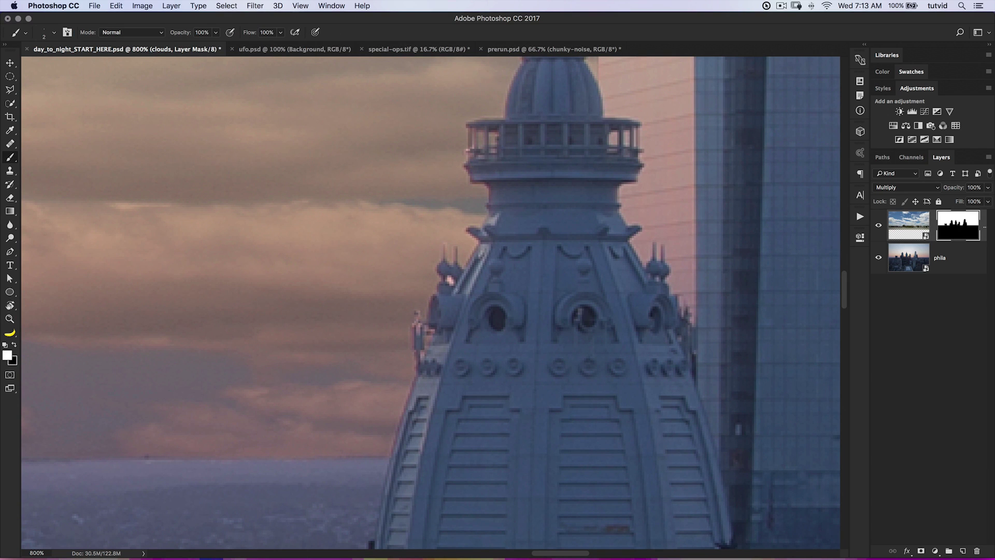
Examine the mask edges from the dome up the statue and along the tall glass tower to its roof.
{"action": "left_click_drag", "start_coordinate": [510, 230], "coordinate": [493, 330]}
{"action": "left_click_drag", "start_coordinate": [553, 259], "coordinate": [489, 412]}
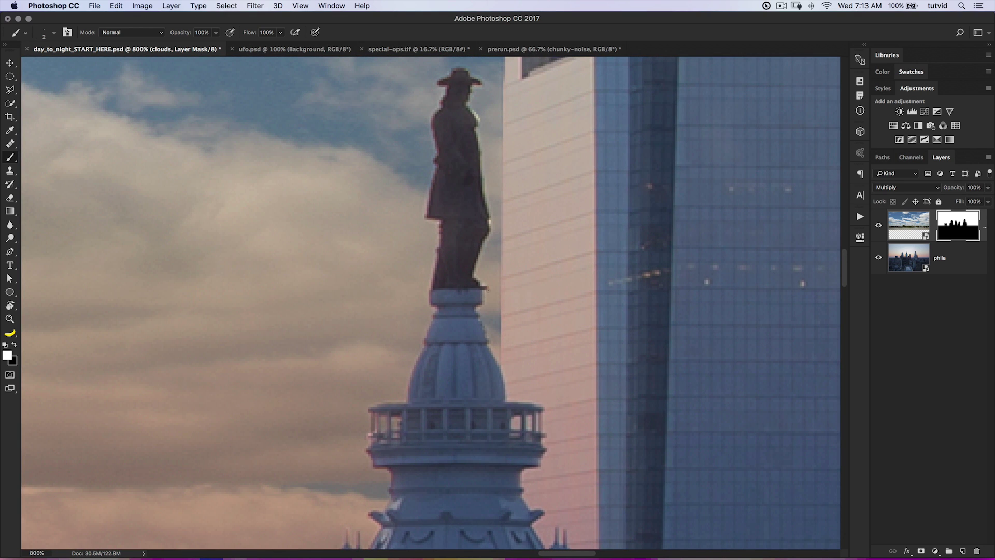
{"action": "left_click_drag", "start_coordinate": [481, 187], "coordinate": [479, 328]}
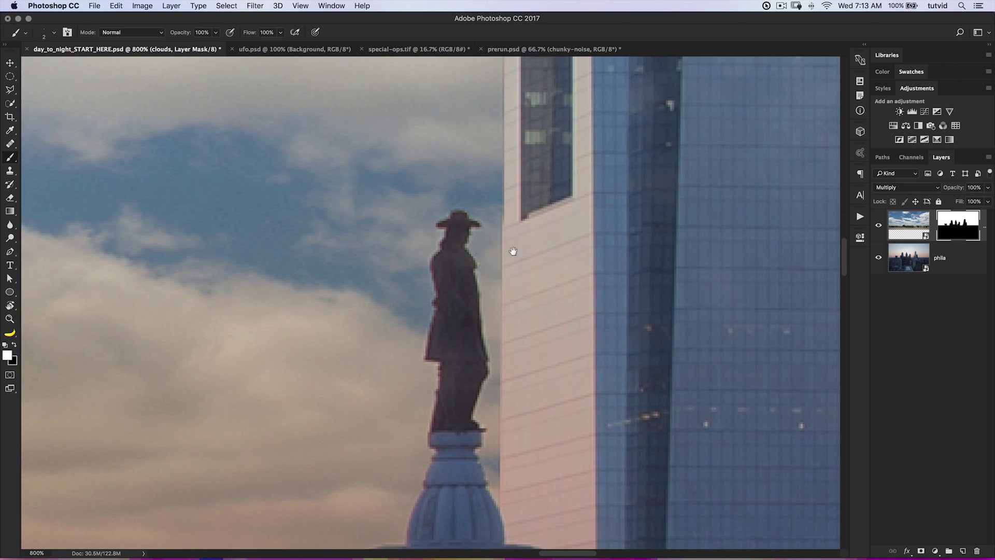
{"action": "left_click_drag", "start_coordinate": [496, 275], "coordinate": [458, 402]}
{"action": "left_click_drag", "start_coordinate": [456, 262], "coordinate": [446, 357]}
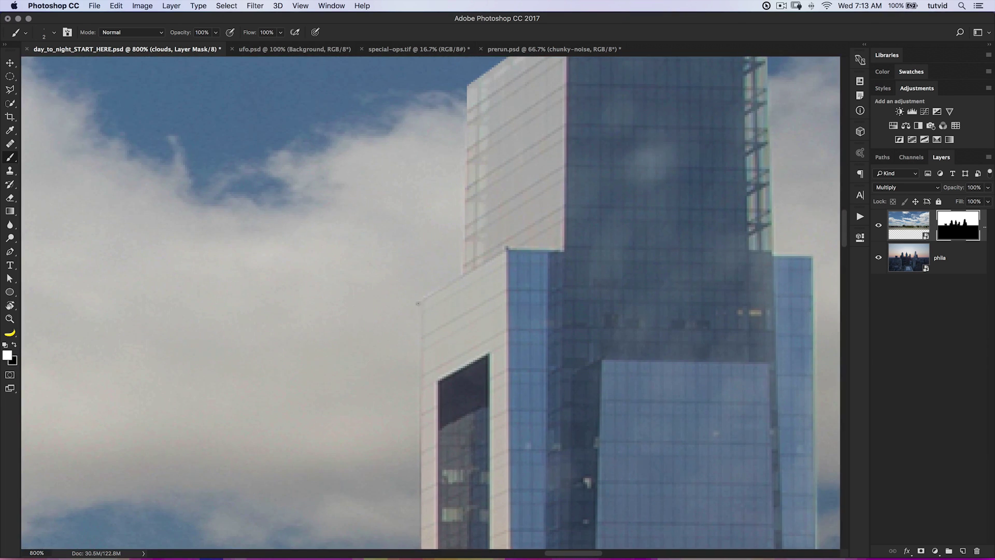
{"action": "left_click_drag", "start_coordinate": [432, 254], "coordinate": [396, 378]}
{"action": "left_click_drag", "start_coordinate": [522, 244], "coordinate": [439, 326]}
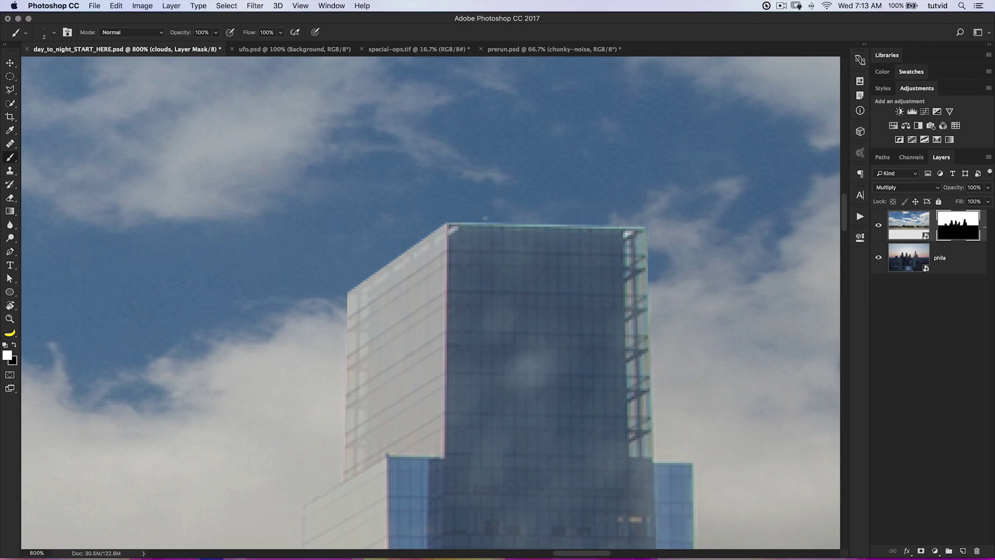
Paint the clouds mask white along the tall glass tower's flat roof edge, redoing the straight stroke over a shorter stretch.
{"action": "left_click_drag", "start_coordinate": [448, 225], "coordinate": [616, 226]}
{"action": "left_click", "coordinate": [646, 226], "text": "shift"}
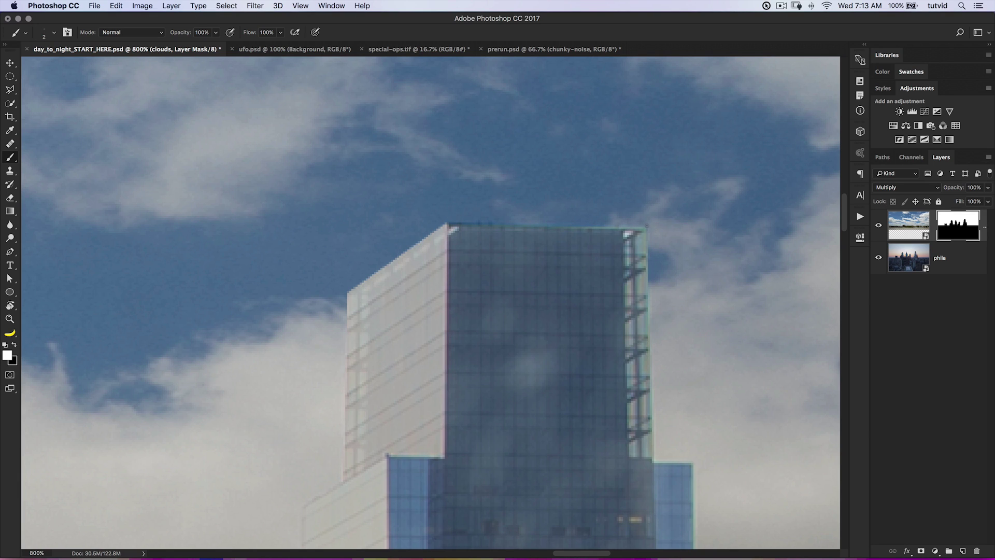
{"action": "key", "text": "super+z"}
{"action": "left_click", "coordinate": [556, 224], "text": "shift"}
{"action": "scroll", "coordinate": [569, 237], "scroll_direction": "down", "scroll_amount": 2}
{"action": "key", "text": "x"}
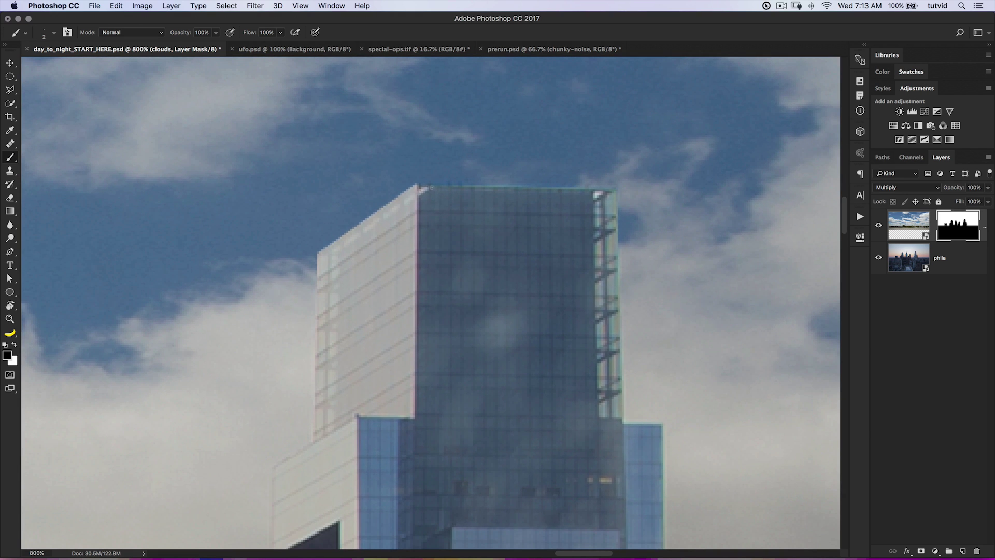
Paint the clouds mask white at the upper right roof corner of the stepped brown tower.
{"action": "scroll", "coordinate": [523, 273], "scroll_direction": "down", "scroll_amount": 5}
{"action": "scroll", "coordinate": [524, 274], "scroll_direction": "right", "scroll_amount": 5}
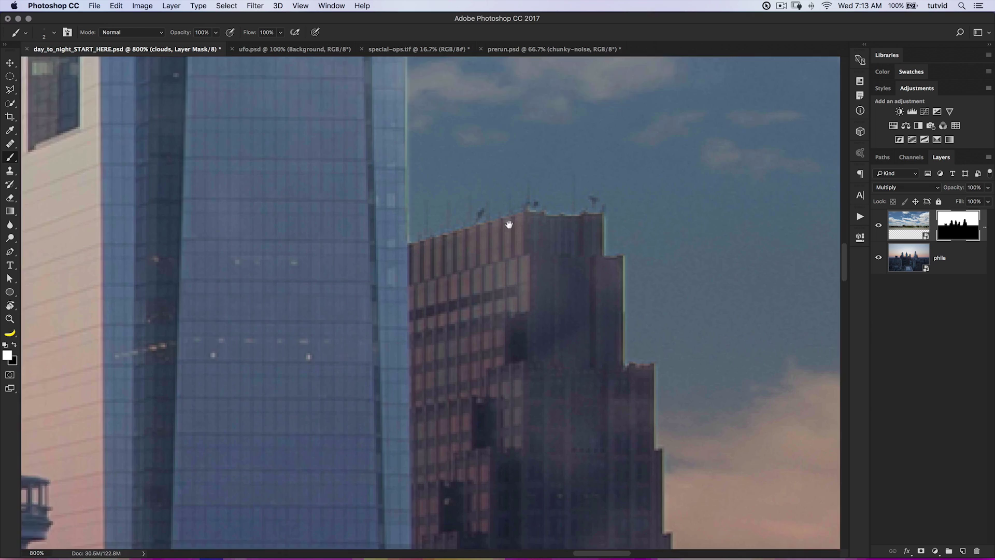
{"action": "left_click_drag", "start_coordinate": [568, 289], "coordinate": [549, 429]}
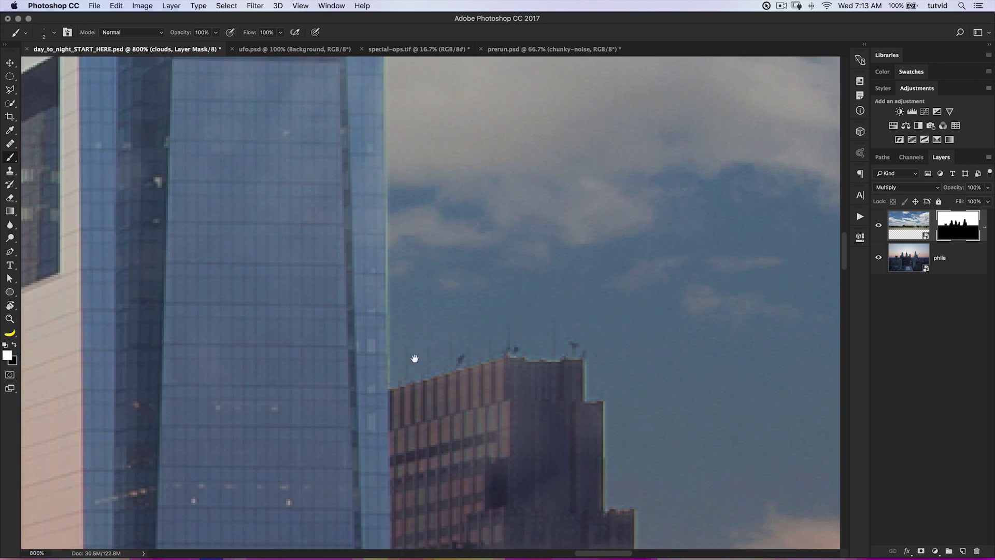
{"action": "scroll", "coordinate": [400, 311], "scroll_direction": "up", "scroll_amount": 5}
{"action": "scroll", "coordinate": [400, 311], "scroll_direction": "left", "scroll_amount": 1}
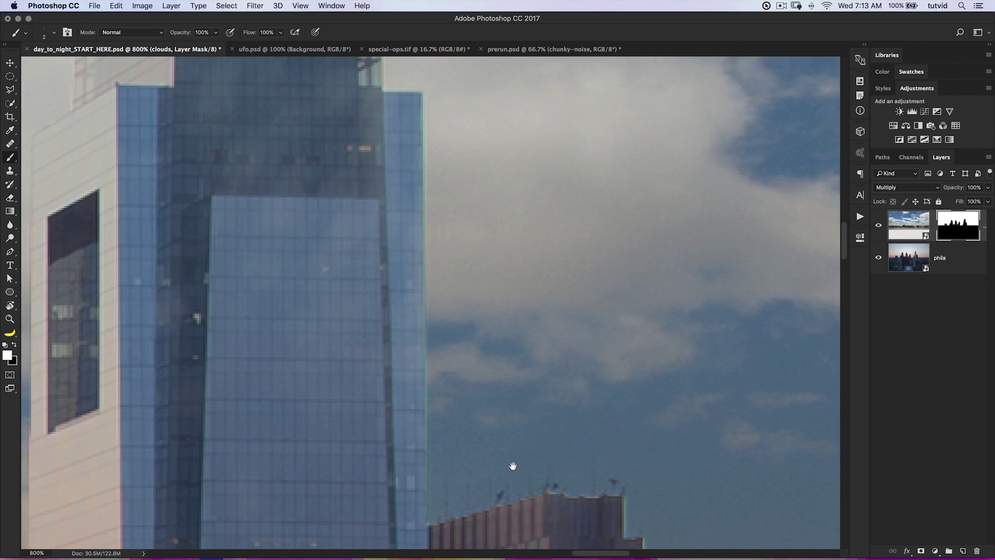
{"action": "left_click_drag", "start_coordinate": [513, 470], "coordinate": [476, 276]}
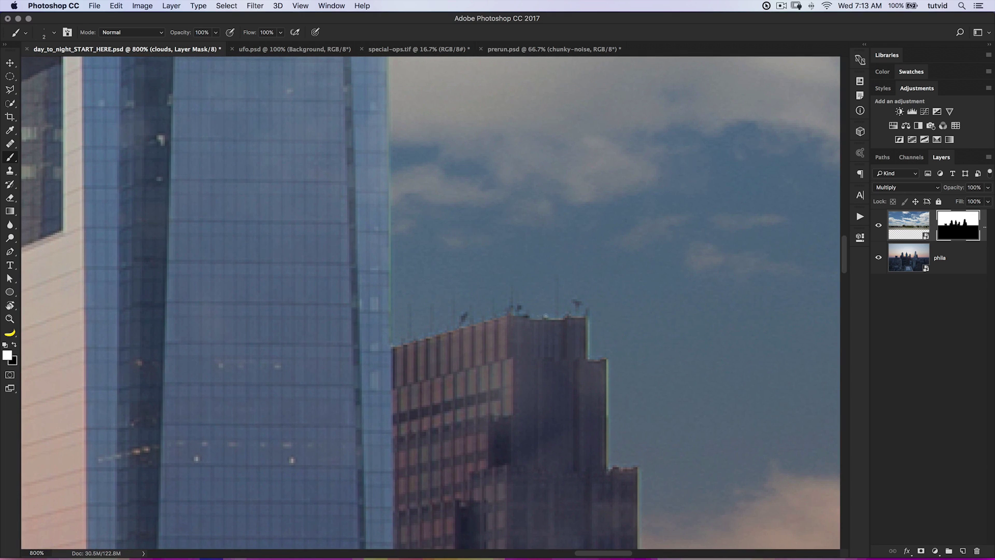
{"action": "left_click_drag", "start_coordinate": [573, 314], "coordinate": [589, 319]}
{"action": "left_click_drag", "start_coordinate": [622, 357], "coordinate": [506, 253]}
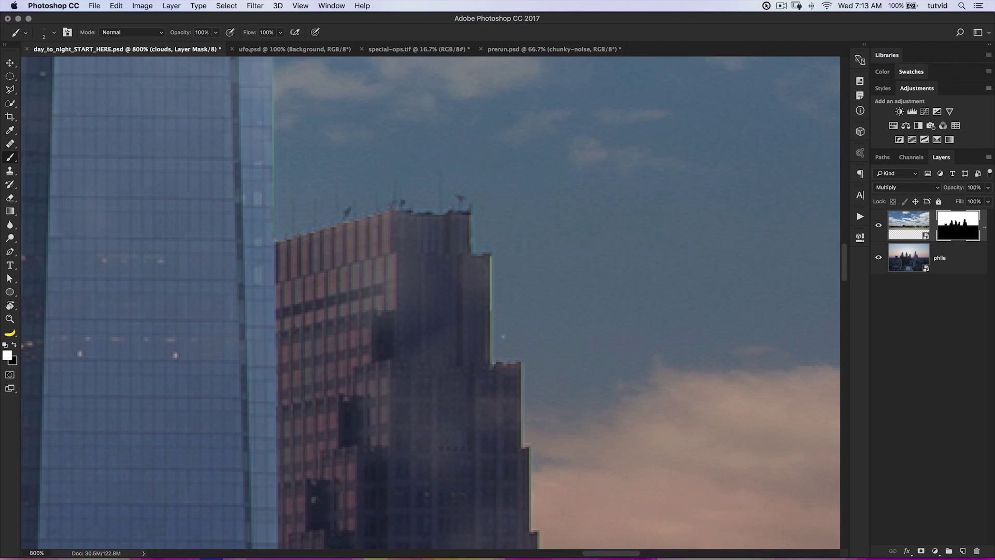
{"action": "scroll", "coordinate": [492, 360], "scroll_direction": "down", "scroll_amount": 3}
{"action": "scroll", "coordinate": [492, 360], "scroll_direction": "right", "scroll_amount": 1}
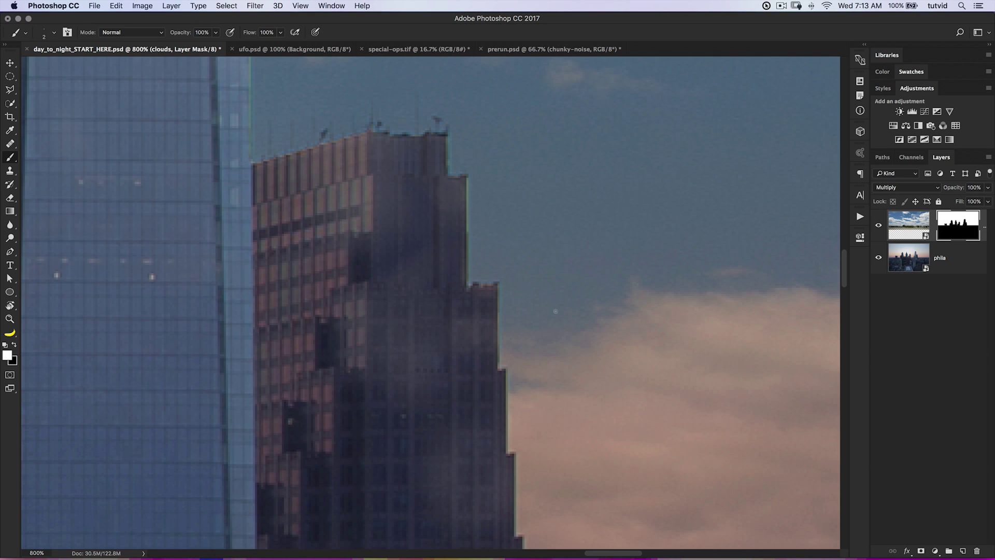
Select the fringe along the stepped brown tower's upper right edge with the Polygonal Lasso, fill the mask white there, and deselect.
{"action": "key", "text": "l"}
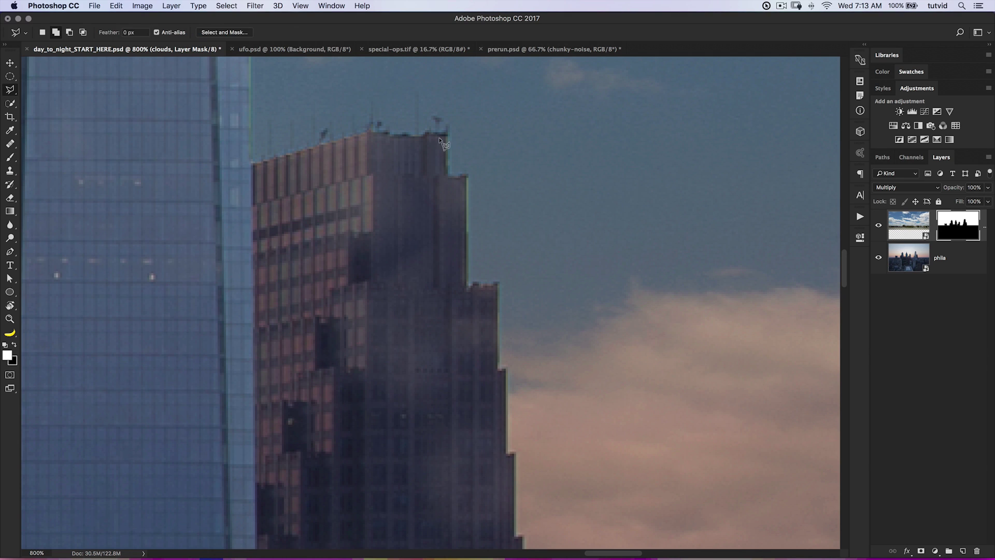
{"action": "left_click", "coordinate": [449, 134]}
{"action": "left_click", "coordinate": [448, 175]}
{"action": "left_click", "coordinate": [470, 177]}
{"action": "left_click", "coordinate": [483, 134]}
{"action": "left_click", "coordinate": [457, 125]}
{"action": "left_click", "coordinate": [448, 134]}
{"action": "left_click", "coordinate": [466, 284]}
{"action": "left_click", "coordinate": [514, 180]}
{"action": "key", "text": "alt+BackSpace"}
{"action": "key", "text": "super+d"}
Review how the clouds blend with the buildings across the whole skyline at 100%.
{"action": "key", "text": "super+minus"}
{"action": "key", "text": "super+minus"}
{"action": "key", "text": "super+minus"}
{"action": "key", "text": "super+minus"}
{"action": "key", "text": "super+minus"}
{"action": "key", "text": "super+minus"}
{"action": "key", "text": "super+minus"}
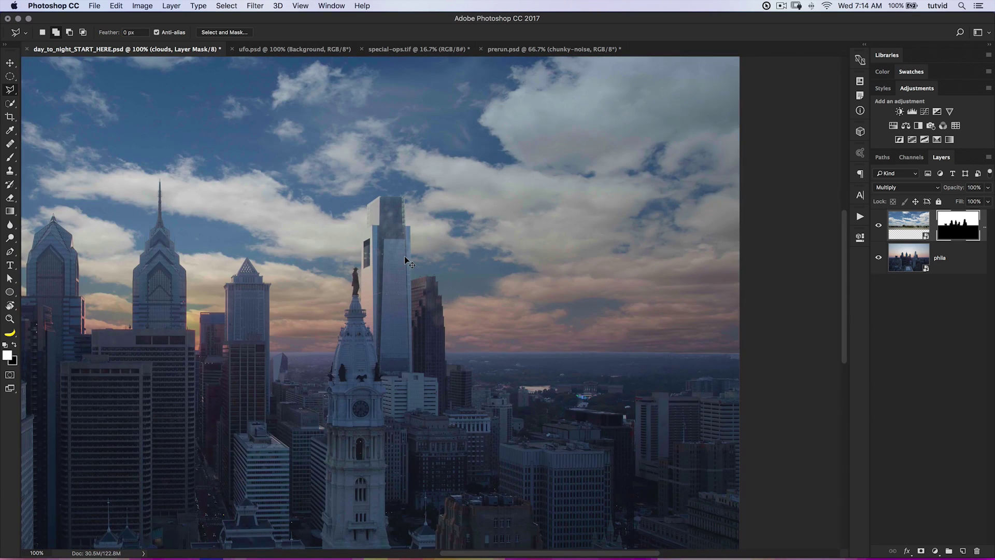
Select the sky strip along the stepped brown tower's right edge down to the horizon with the Polygonal Lasso.
{"action": "key", "text": "z"}
{"action": "left_click", "coordinate": [438, 300]}
{"action": "left_click", "coordinate": [458, 328]}
{"action": "left_click", "coordinate": [458, 329]}
{"action": "left_click", "coordinate": [458, 334]}
{"action": "left_click_drag", "start_coordinate": [458, 411], "coordinate": [416, 256]}
{"action": "key", "text": "l"}
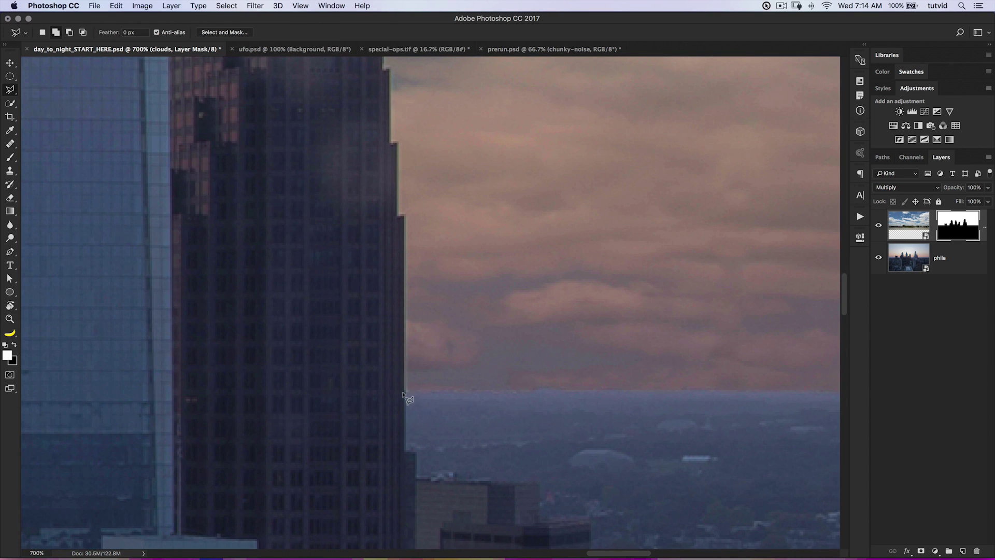
{"action": "left_click", "coordinate": [405, 390]}
{"action": "left_click", "coordinate": [397, 142]}
{"action": "left_click", "coordinate": [391, 142]}
{"action": "left_click", "coordinate": [391, 69]}
{"action": "left_click_drag", "start_coordinate": [415, 76], "coordinate": [444, 282]}
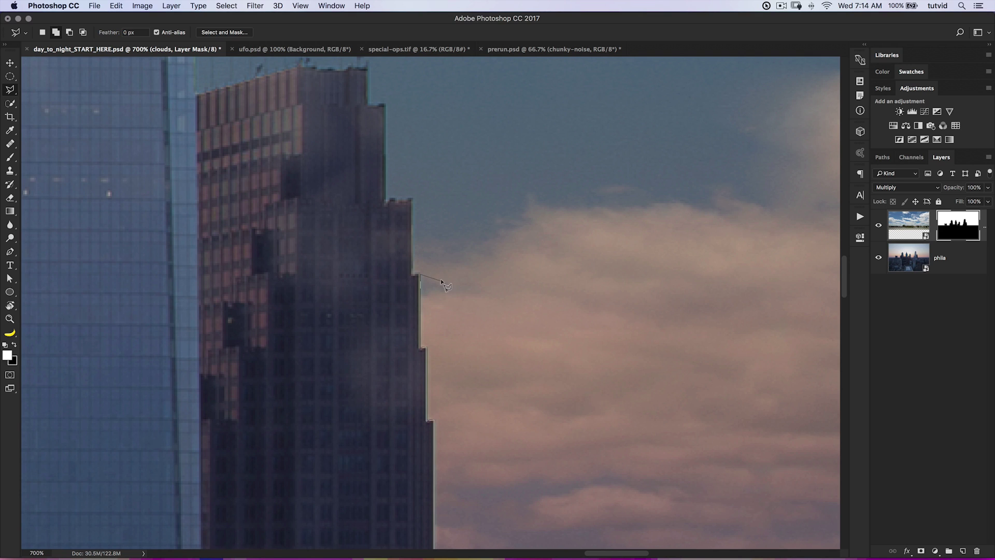
{"action": "key", "text": "BackSpace"}
{"action": "left_click", "coordinate": [413, 275]}
{"action": "left_click", "coordinate": [412, 197]}
{"action": "left_click", "coordinate": [518, 198]}
{"action": "left_click_drag", "start_coordinate": [554, 389], "coordinate": [513, 189]}
{"action": "left_click", "coordinate": [504, 188]}
{"action": "left_click", "coordinate": [486, 316]}
{"action": "double_click", "coordinate": [417, 391]}
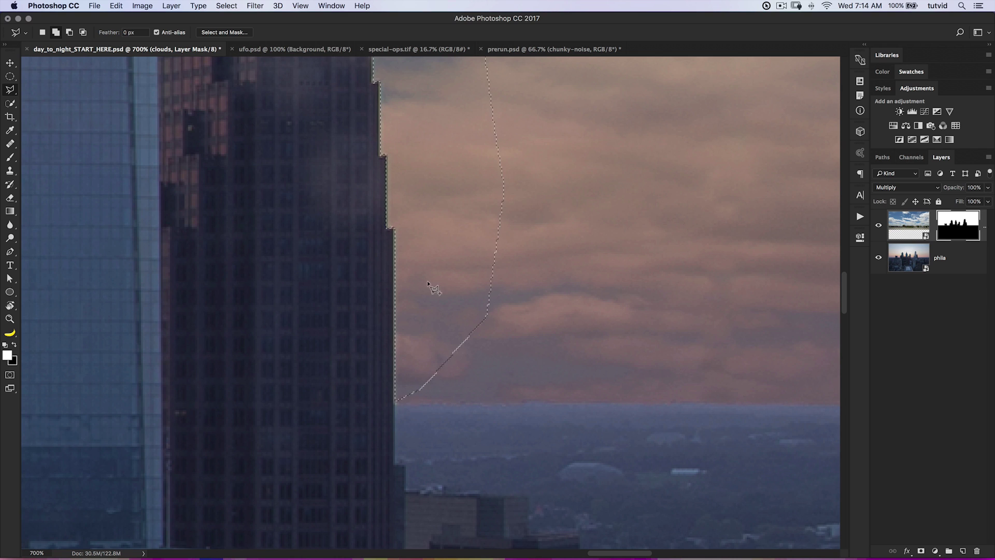
Fill the clouds mask white inside the selection beside the stepped brown tower and deselect.
{"action": "left_click_drag", "start_coordinate": [411, 229], "coordinate": [428, 328]}
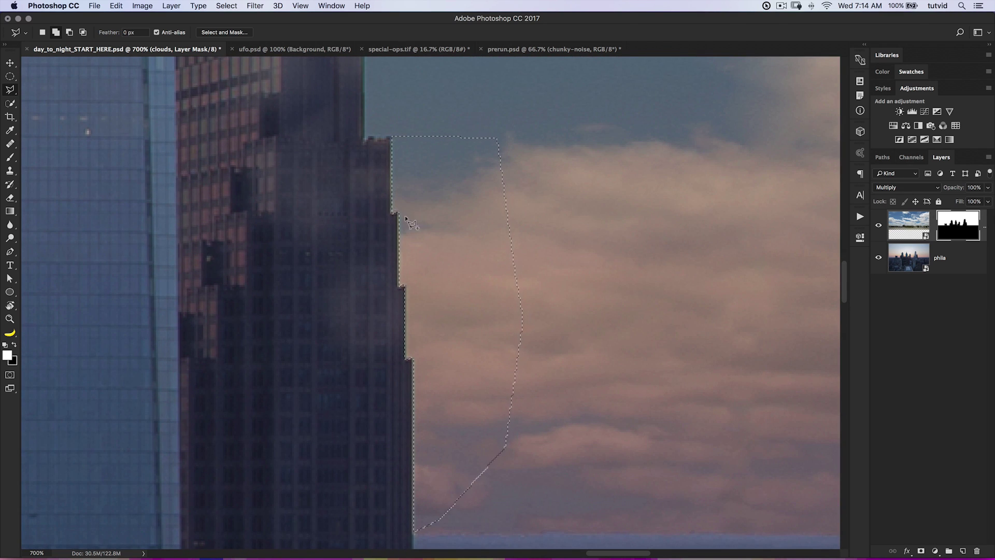
{"action": "key", "text": "alt"}
{"action": "key", "text": "shift"}
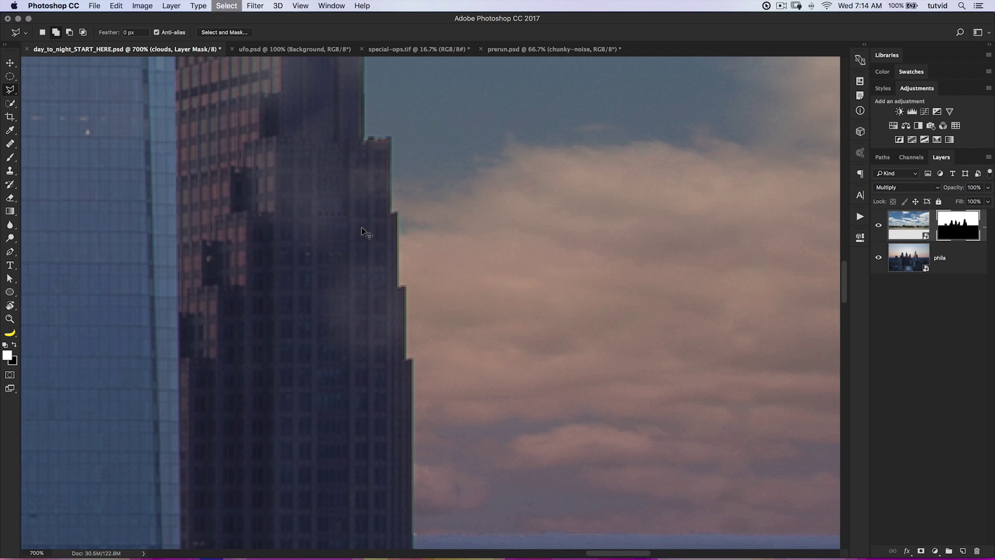
{"action": "key", "text": "super+1"}
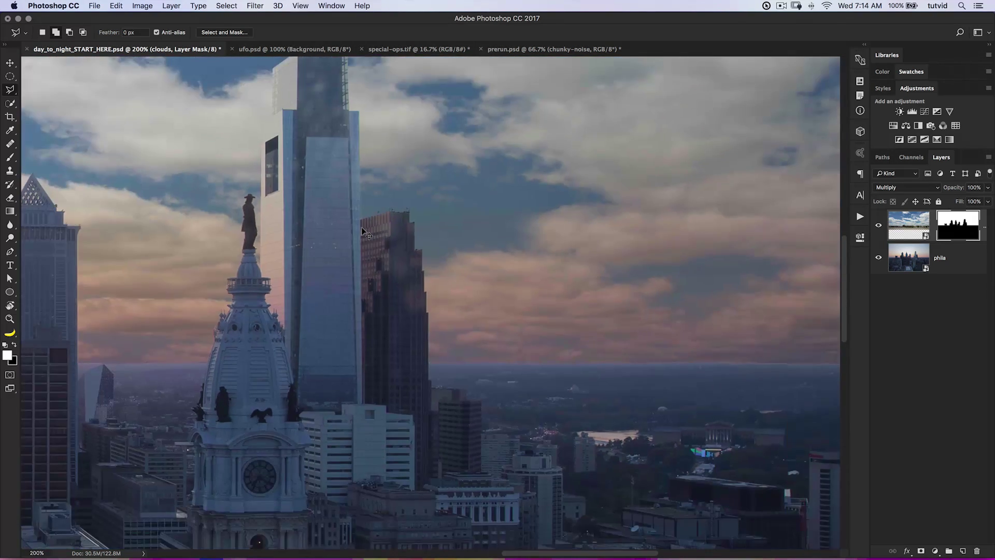
{"action": "key", "text": "super+minus"}
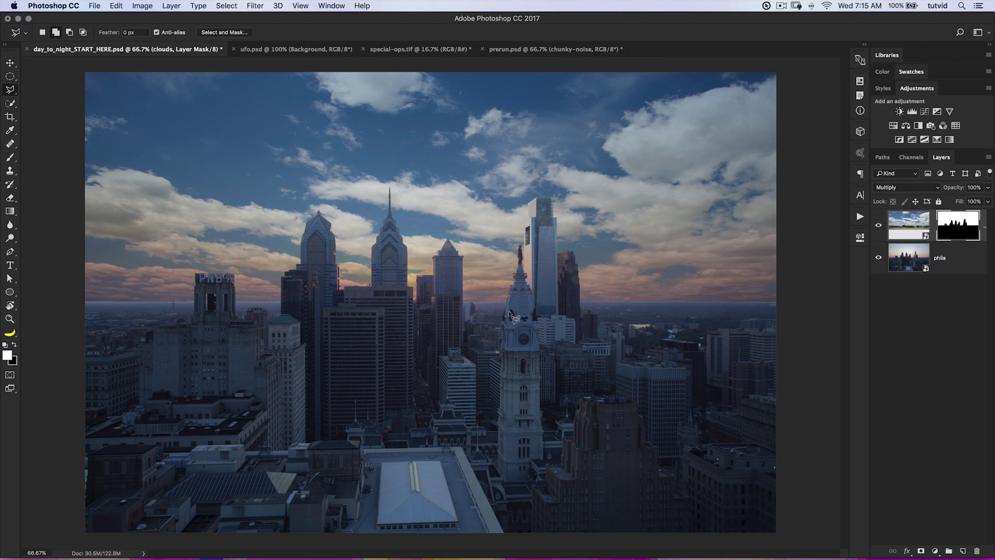
Set a soft white brush to 172 px, 0% hardness and 16% opacity, and paint the clouds mask along the horizon.
{"action": "key", "text": "b"}
{"action": "left_click_drag", "start_coordinate": [188, 36], "coordinate": [167, 35]}
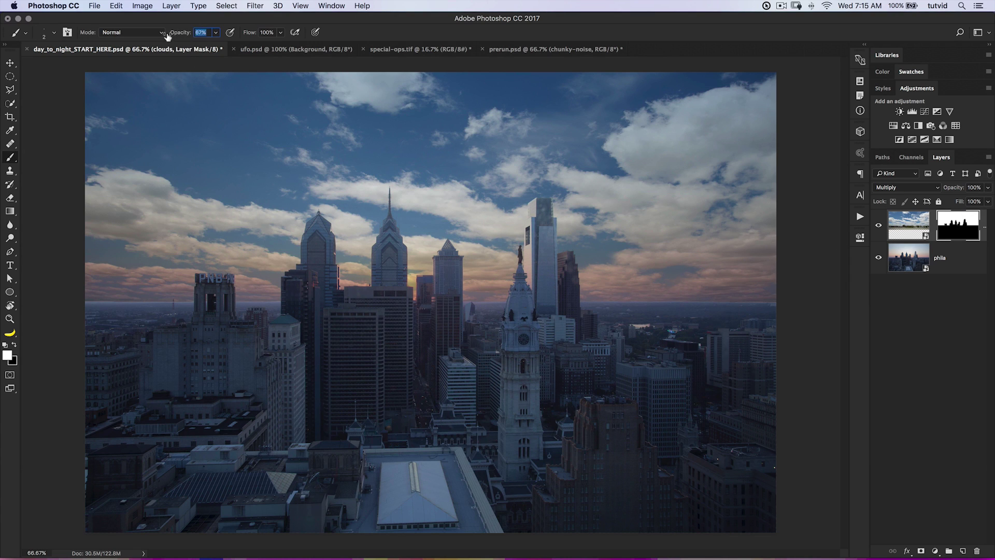
{"action": "key", "text": "Return"}
{"action": "right_click", "coordinate": [487, 206]}
{"action": "mouse_move", "coordinate": [584, 256]}
{"action": "left_mouse_down"}
{"action": "mouse_move", "coordinate": [560, 254]}
{"action": "mouse_move", "coordinate": [569, 231]}
{"action": "mouse_move", "coordinate": [597, 232]}
{"action": "left_mouse_up"}
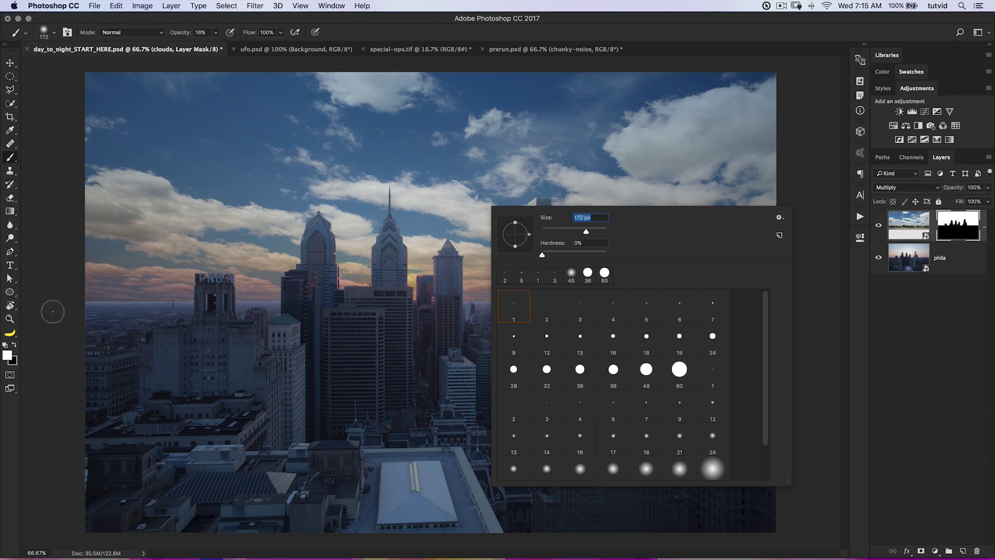
{"action": "key", "text": "Return"}
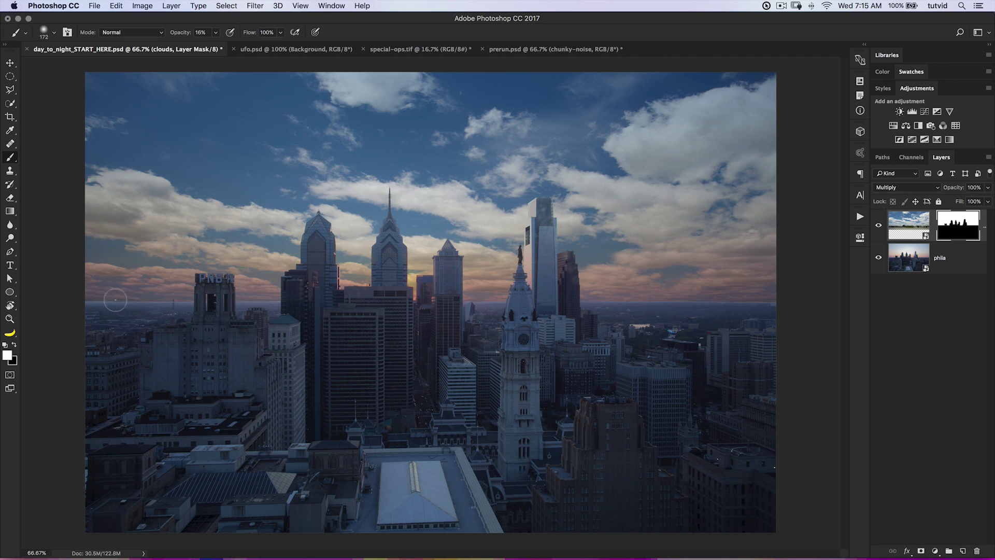
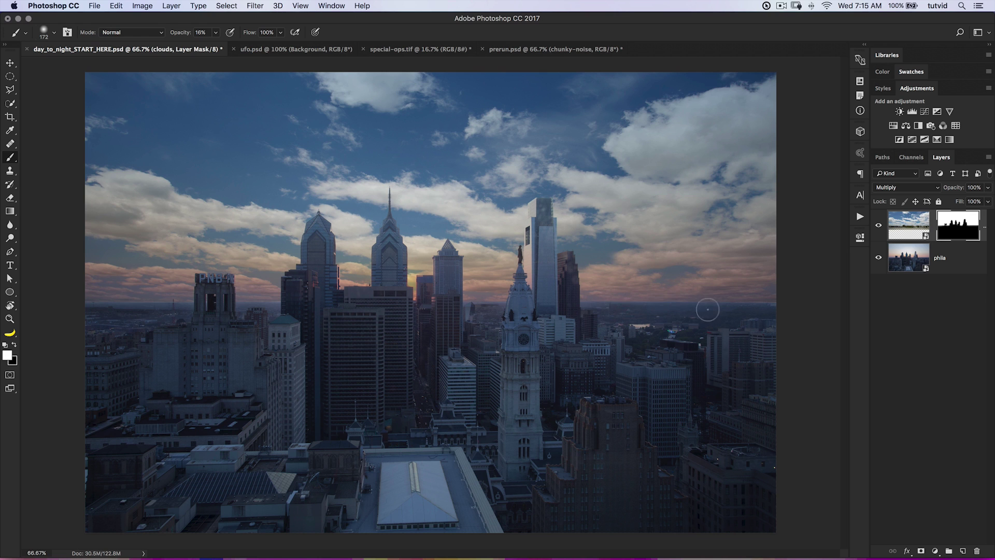
Paint the clouds mask black with a smaller brush at 100% opacity over the dark patch below the horizon, right of the brown tower.
{"action": "key", "text": "z"}
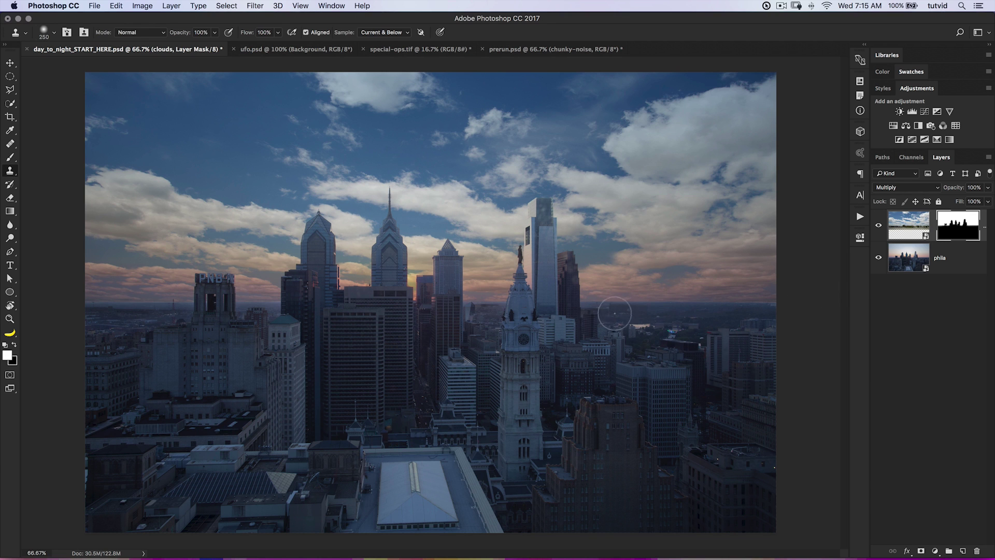
{"action": "left_click_drag", "start_coordinate": [624, 312], "coordinate": [547, 333]}
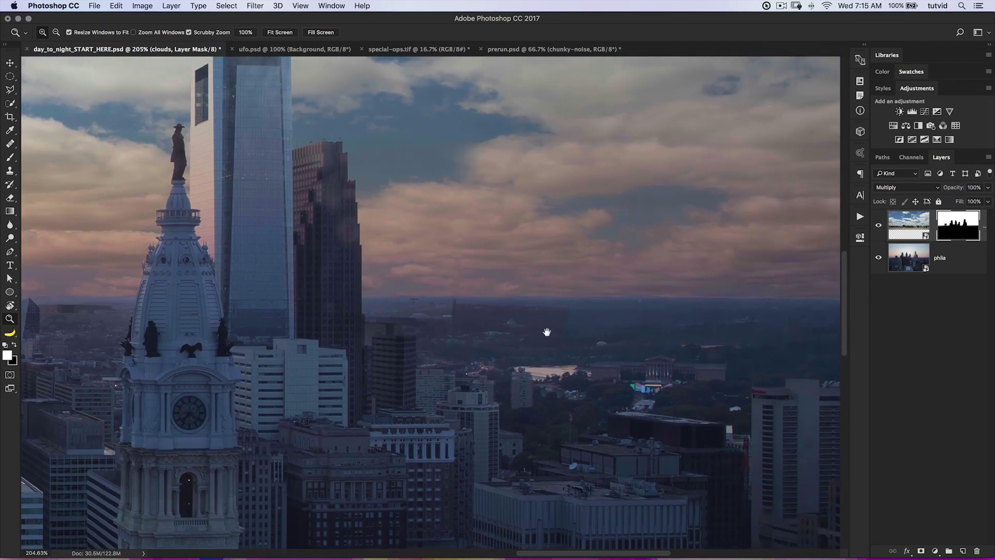
{"action": "left_click_drag", "start_coordinate": [642, 316], "coordinate": [500, 325]}
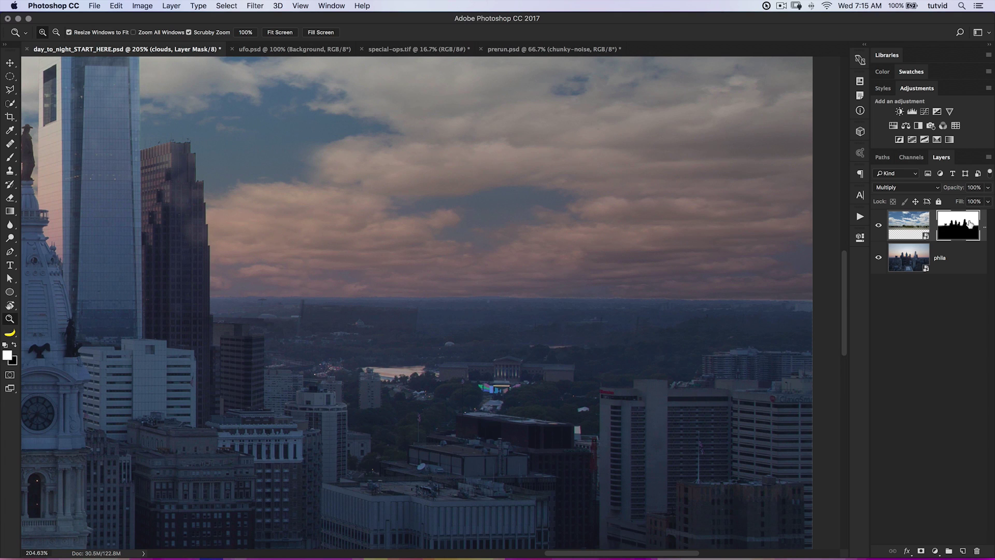
{"action": "key", "text": "b"}
{"action": "key", "text": "x"}
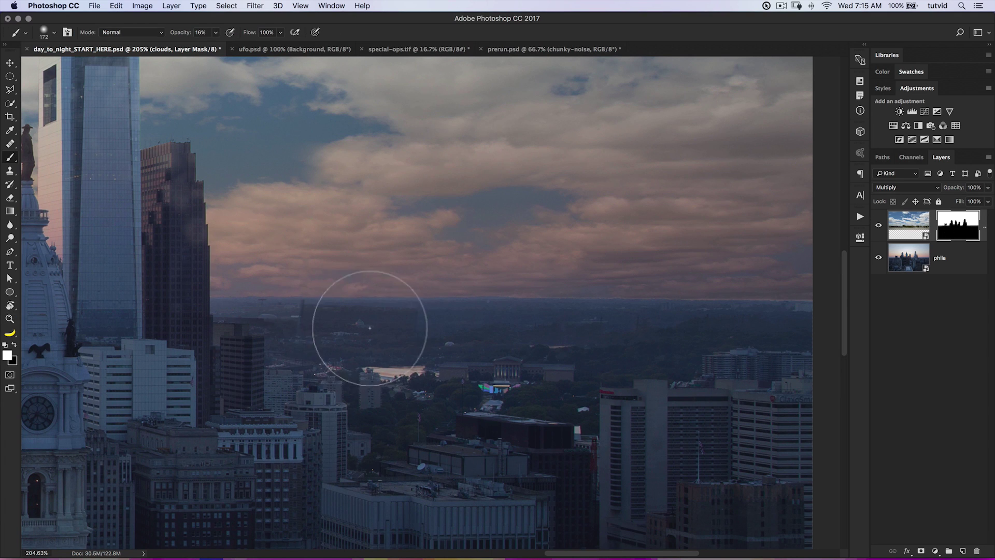
{"action": "left_click_drag", "start_coordinate": [182, 34], "coordinate": [261, 34]}
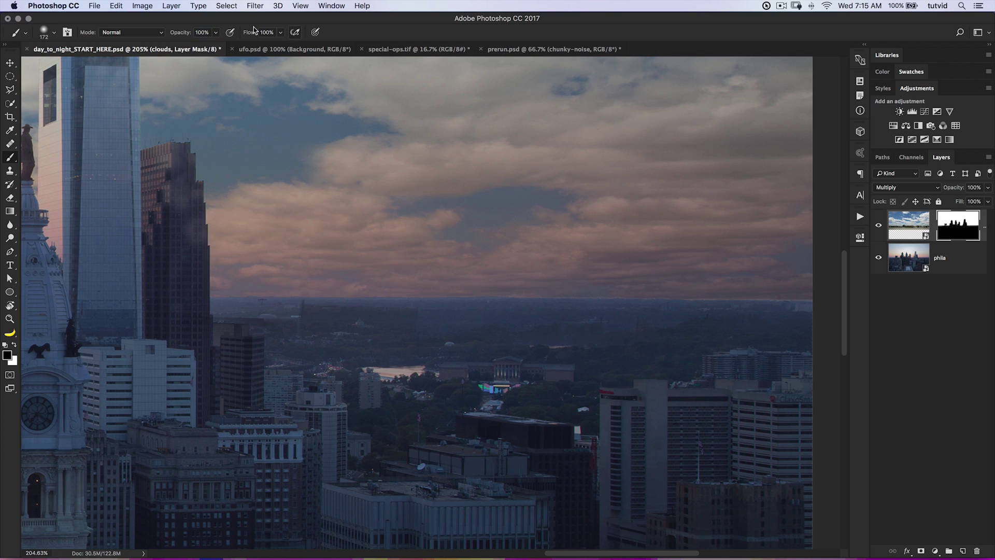
{"action": "key", "text": "bracketleft"}
{"action": "key", "text": "bracketleft"}
{"action": "key", "text": "bracketleft"}
{"action": "key", "text": "bracketleft"}
{"action": "key", "text": "bracketleft"}
{"action": "key", "text": "bracketleft"}
{"action": "key", "text": "bracketleft"}
{"action": "key", "text": "bracketleft"}
{"action": "key", "text": "bracketleft"}
{"action": "key", "text": "bracketleft"}
{"action": "mouse_move", "coordinate": [302, 319]}
{"action": "left_mouse_down"}
{"action": "mouse_move", "coordinate": [311, 314]}
{"action": "mouse_move", "coordinate": [290, 311]}
{"action": "mouse_move", "coordinate": [419, 321]}
{"action": "left_mouse_up"}
Enlarge the brush to 70 px, set its opacity to 46%, and paint out the remaining dark patch beside the brown tower.
{"action": "key", "text": "bracketright"}
{"action": "key", "text": "bracketright"}
{"action": "key", "text": "bracketright"}
{"action": "key", "text": "bracketright"}
{"action": "key", "text": "bracketright"}
{"action": "left_click_drag", "start_coordinate": [182, 33], "coordinate": [162, 38]}
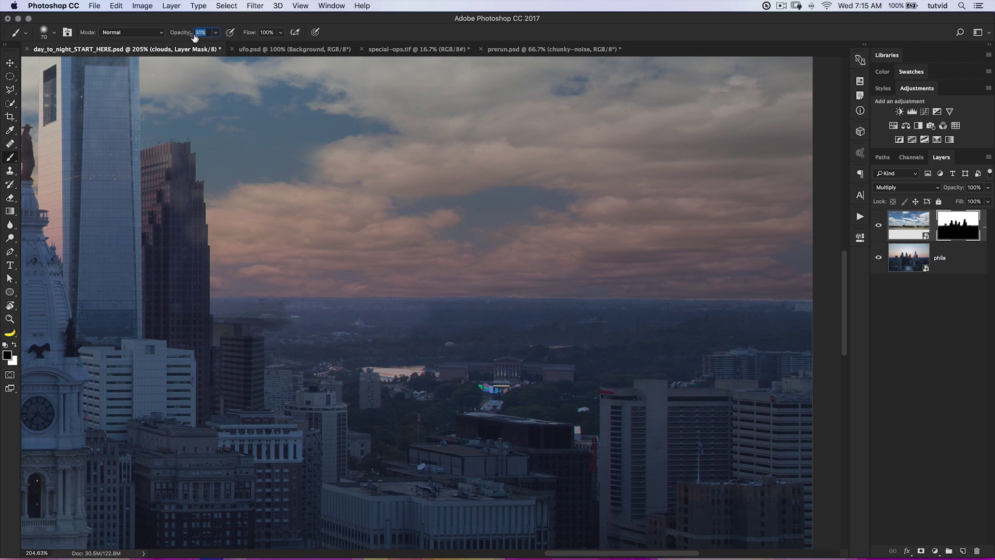
{"action": "left_click_drag", "start_coordinate": [195, 37], "coordinate": [178, 33]}
{"action": "left_click_drag", "start_coordinate": [376, 338], "coordinate": [330, 340]}
{"action": "key", "text": "x"}
{"action": "key", "text": "x"}
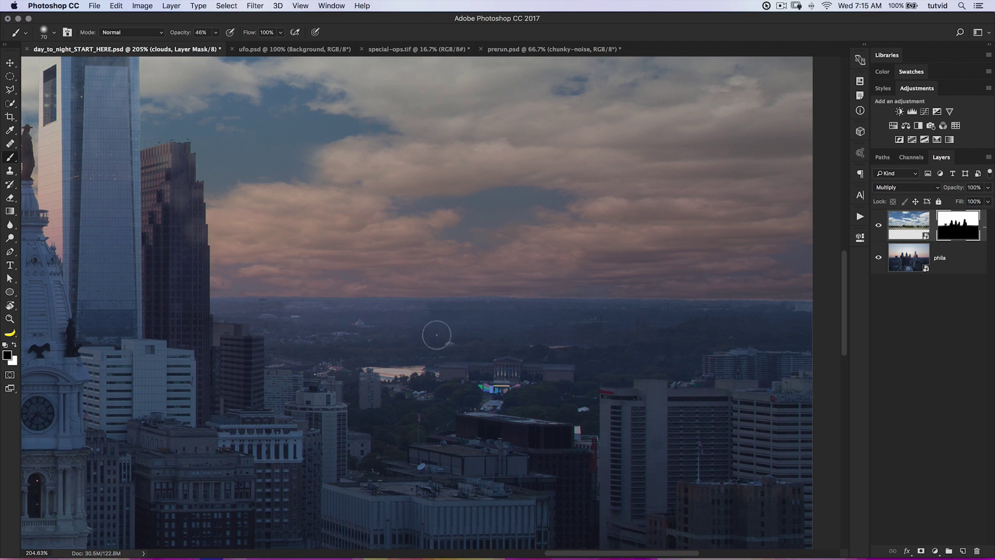
Paint the clouds mask black over the dark patch between the pyramid-topped tower and the clock tower.
{"action": "left_click_drag", "start_coordinate": [645, 320], "coordinate": [449, 327]}
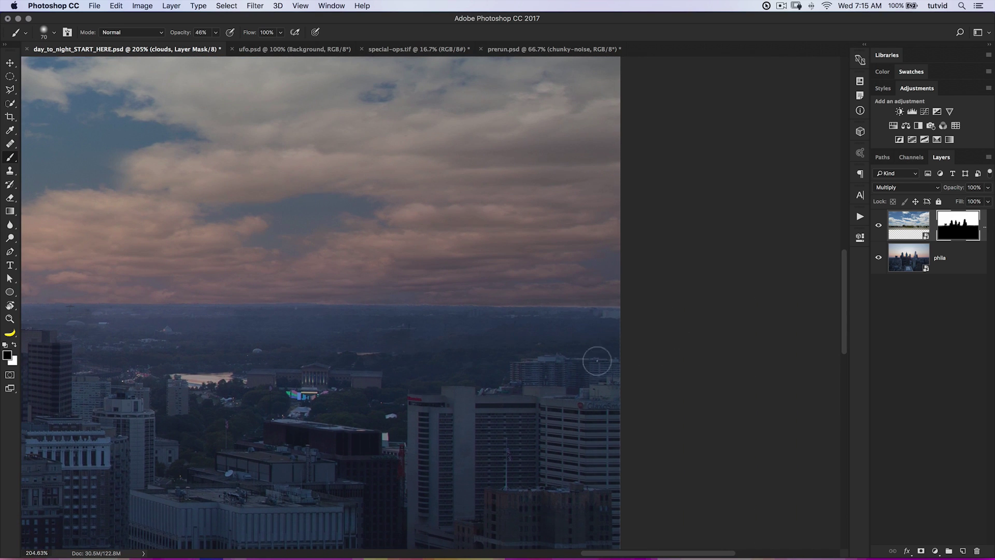
{"action": "key", "text": "x"}
{"action": "scroll", "coordinate": [683, 287], "scroll_direction": "left", "scroll_amount": 15}
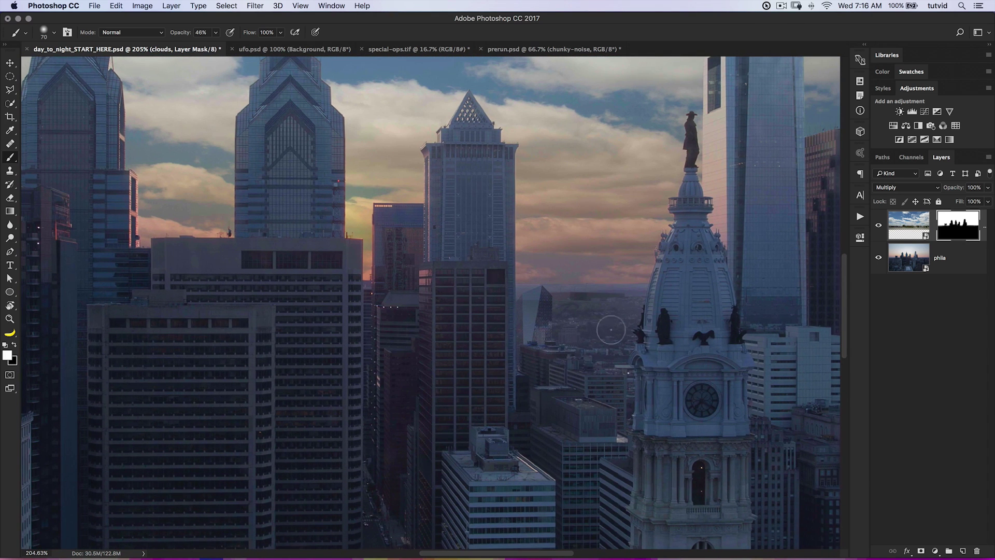
{"action": "key", "text": "x"}
{"action": "mouse_move", "coordinate": [589, 325]}
{"action": "left_mouse_down"}
{"action": "mouse_move", "coordinate": [551, 313]}
{"action": "mouse_move", "coordinate": [587, 302]}
{"action": "mouse_move", "coordinate": [606, 310]}
{"action": "left_mouse_up"}
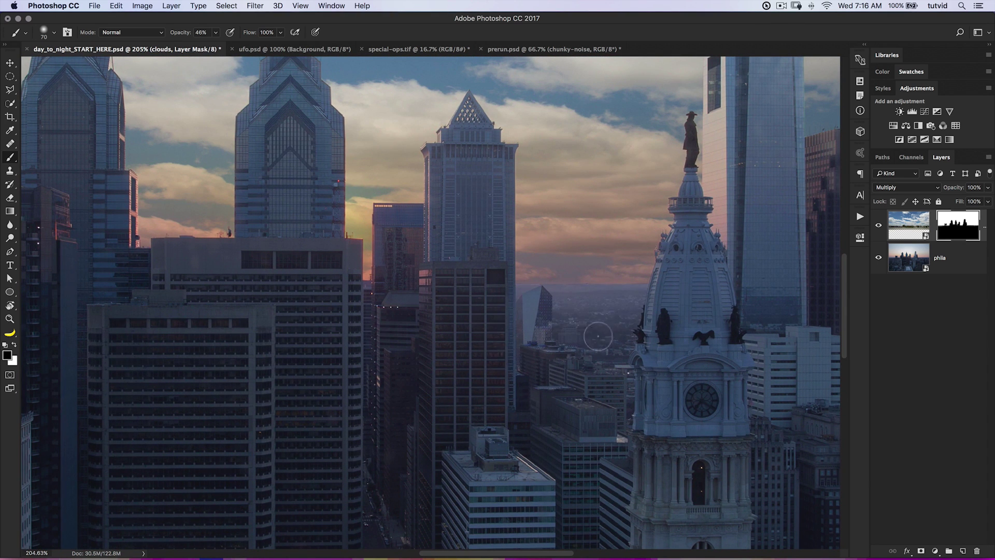
Paint the clouds mask black over the dark patch below the horizon at the photo's far left, beyond the PNB building.
{"action": "scroll", "coordinate": [598, 336], "scroll_direction": "left", "scroll_amount": 10}
{"action": "left_click_drag", "start_coordinate": [226, 324], "coordinate": [536, 314]}
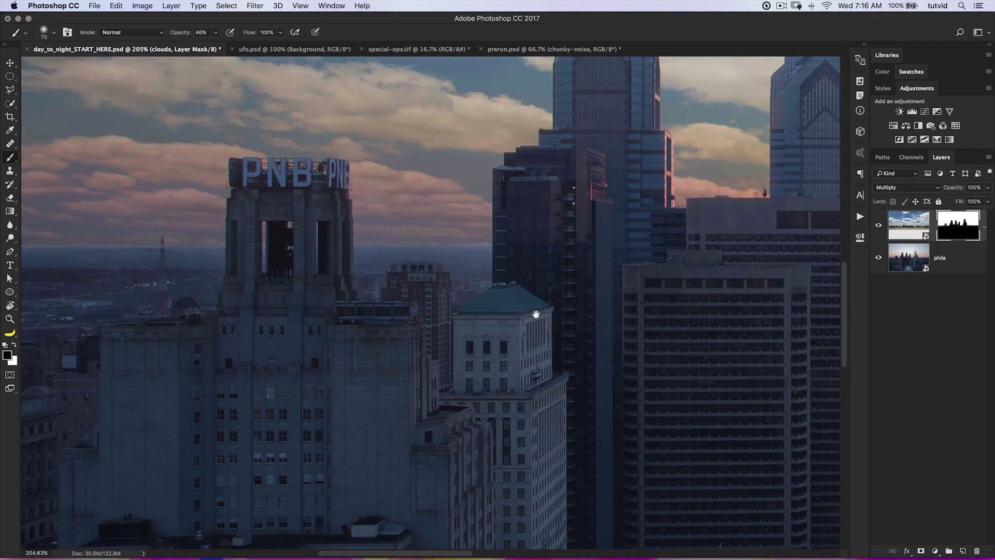
{"action": "left_click_drag", "start_coordinate": [324, 312], "coordinate": [601, 302]}
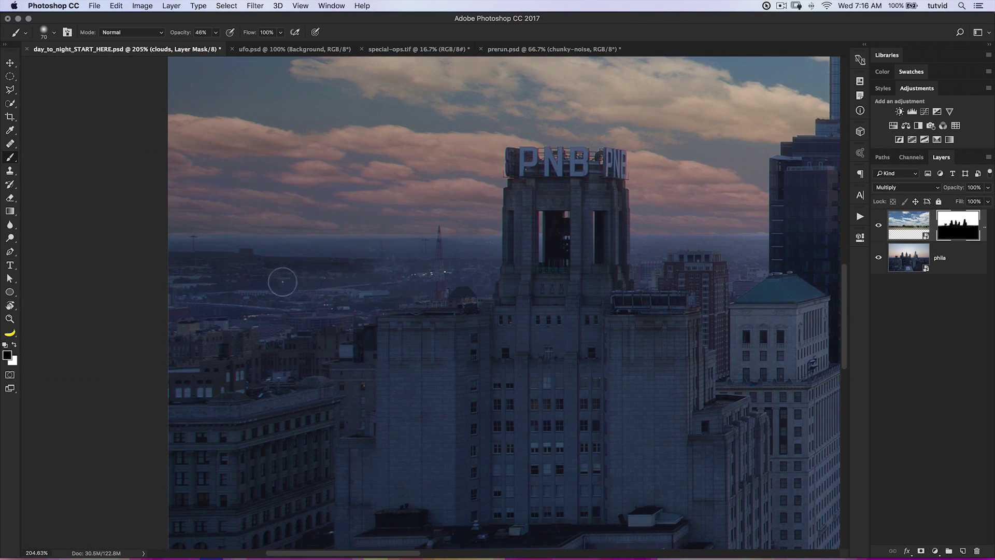
{"action": "left_click_drag", "start_coordinate": [178, 249], "coordinate": [197, 244]}
{"action": "key", "text": "x"}
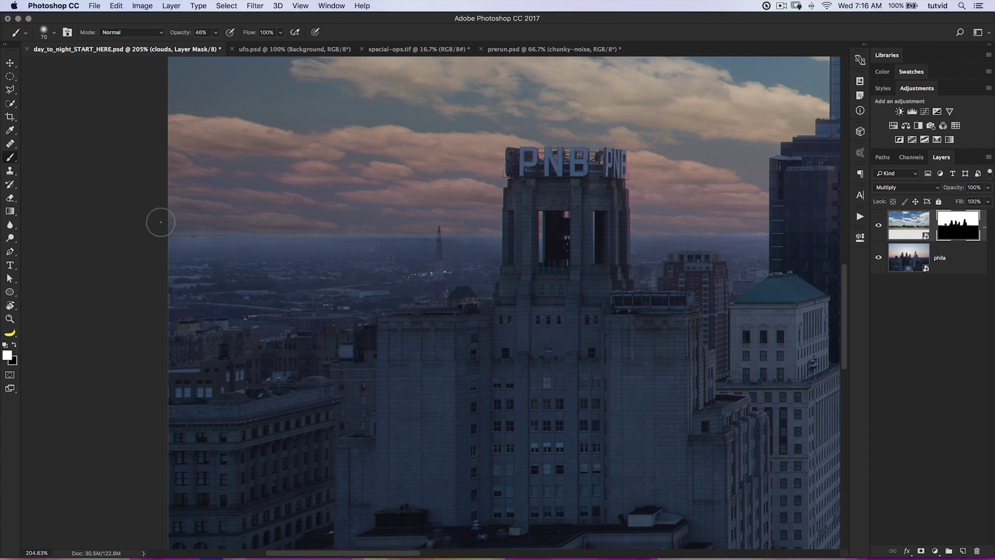
{"action": "key", "text": "x"}
Paint the clouds mask white over the small dark object on the far left horizon to reveal more of it.
{"action": "key", "text": "z"}
{"action": "left_click", "coordinate": [197, 242]}
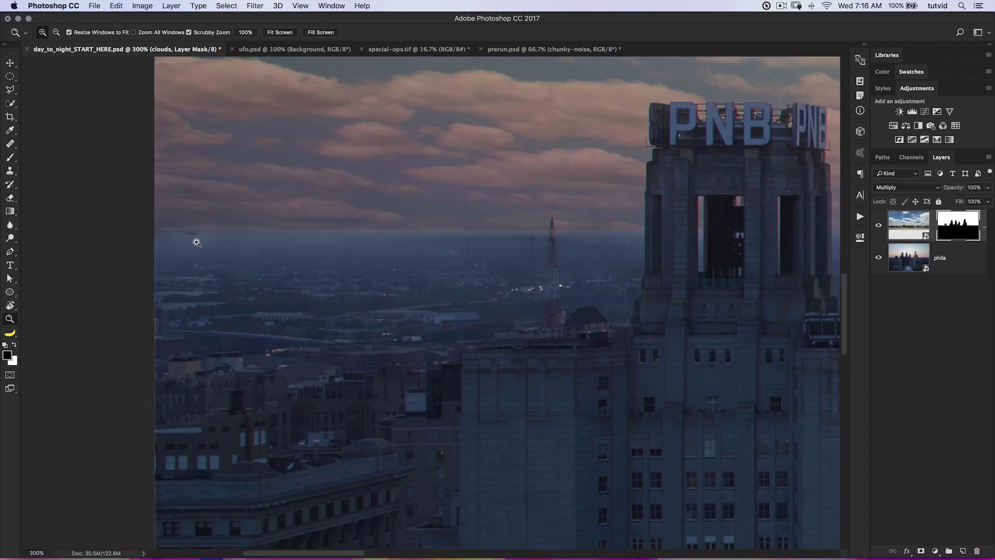
{"action": "left_click", "coordinate": [197, 242]}
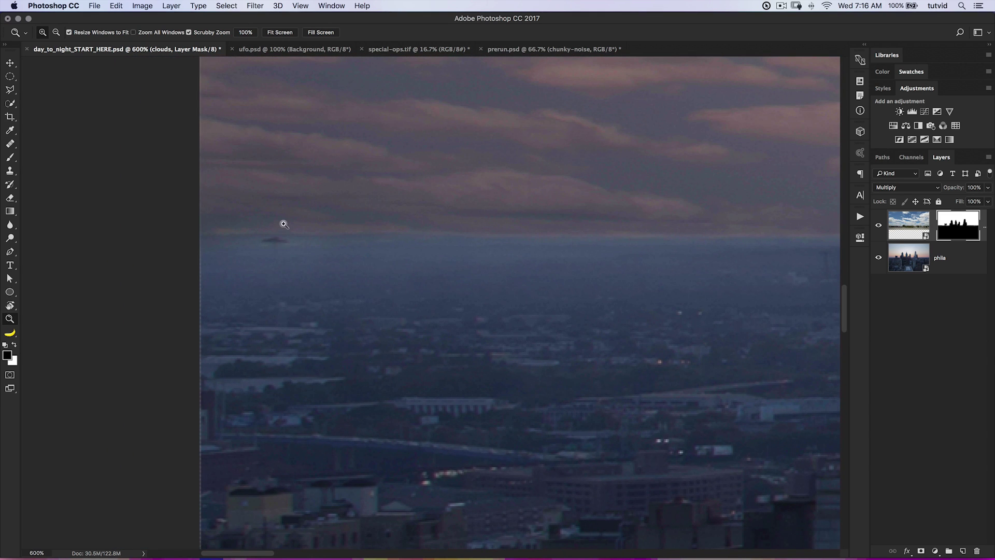
{"action": "key", "text": "b"}
{"action": "key", "text": "x"}
{"action": "left_click_drag", "start_coordinate": [270, 240], "coordinate": [275, 266]}
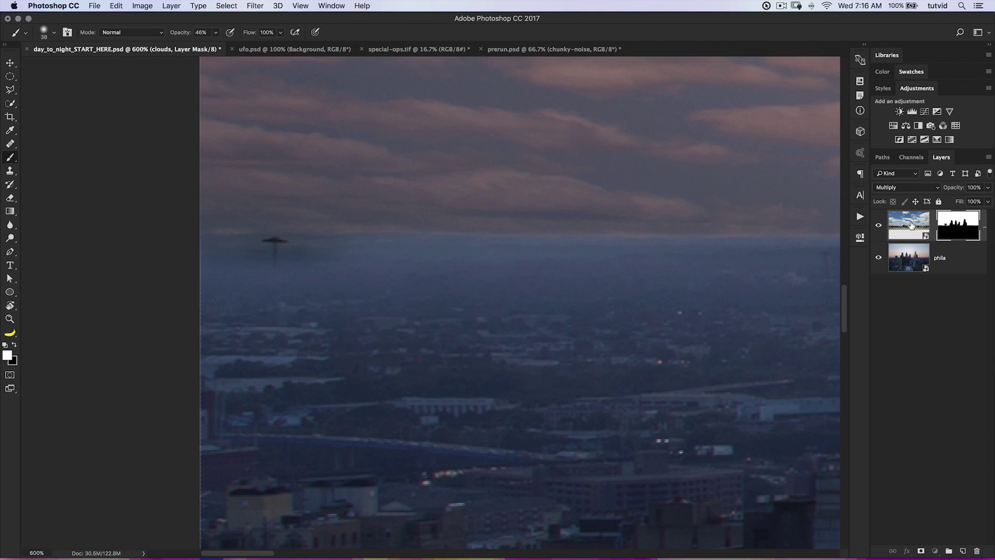
Open the clouds smart object and remove the lamppost above the tan building with the Healing Brush, sampling nearby sky.
{"action": "double_click", "coordinate": [912, 224]}
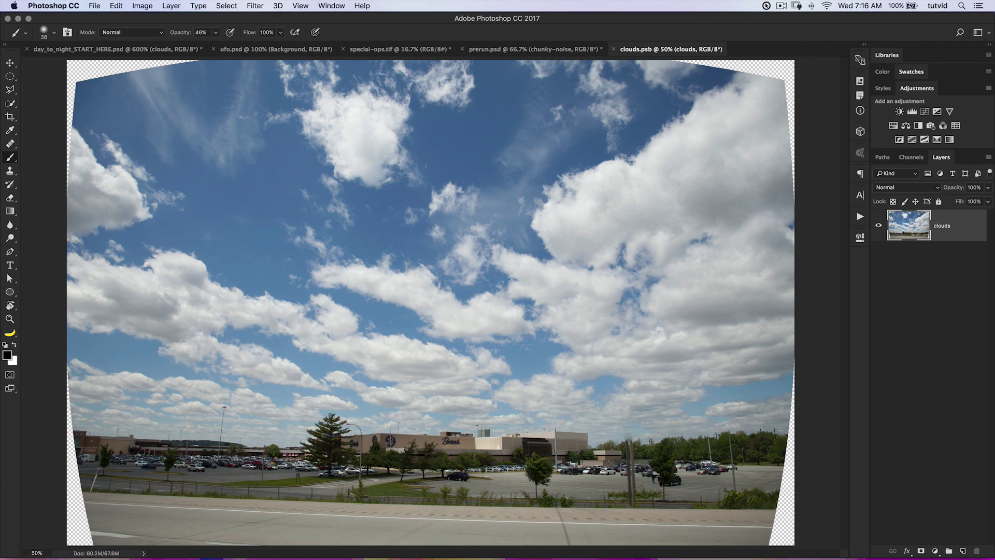
{"action": "key", "text": "z"}
{"action": "left_click_drag", "start_coordinate": [123, 436], "coordinate": [147, 421]}
{"action": "left_click_drag", "start_coordinate": [147, 419], "coordinate": [334, 369]}
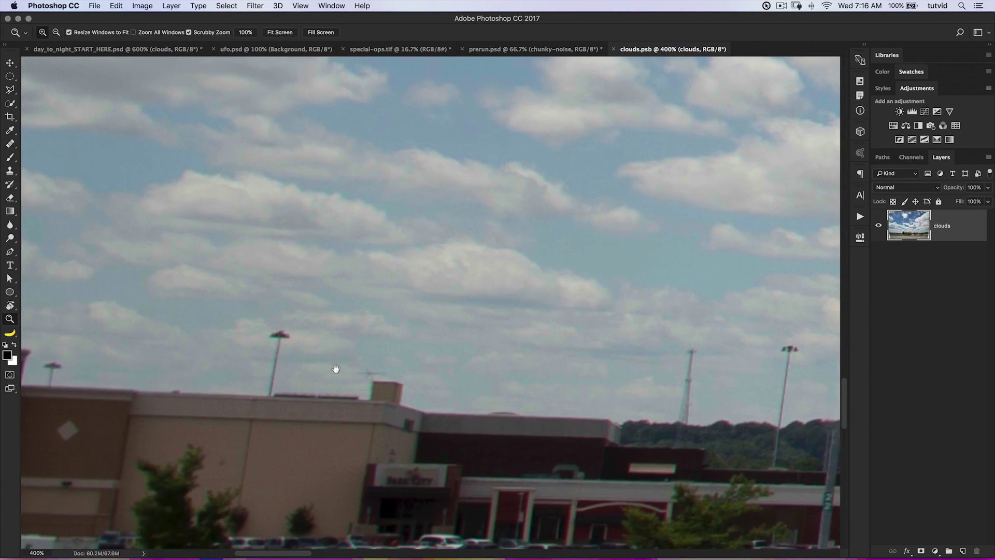
{"action": "left_click", "coordinate": [273, 369]}
{"action": "left_click_drag", "start_coordinate": [10, 143], "coordinate": [52, 153]}
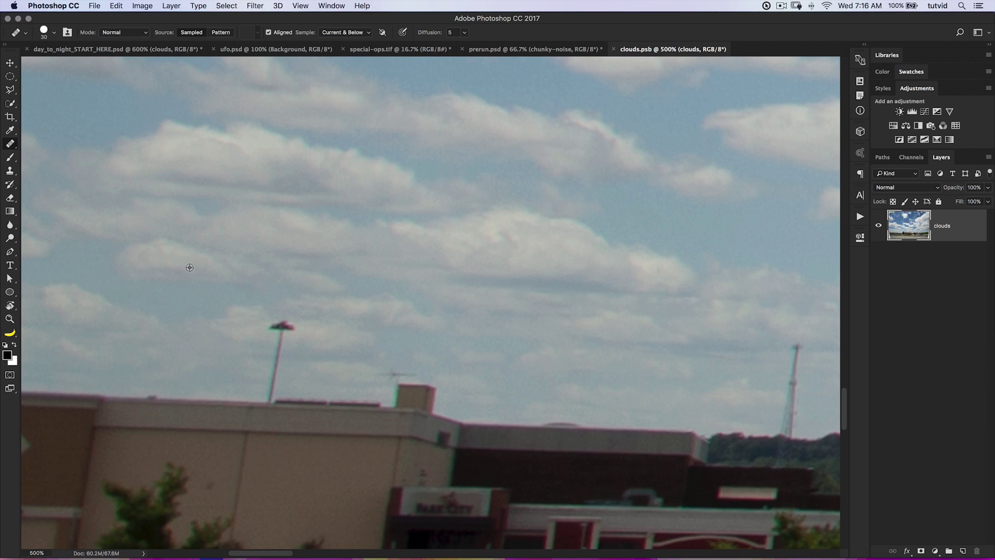
{"action": "left_click", "coordinate": [162, 289], "text": "alt"}
{"action": "left_click_drag", "start_coordinate": [269, 372], "coordinate": [285, 329]}
Heal away the lattice tower and lamppost tops above the wooded hills, then save and close the clouds smart object.
{"action": "left_click_drag", "start_coordinate": [585, 285], "coordinate": [221, 274]}
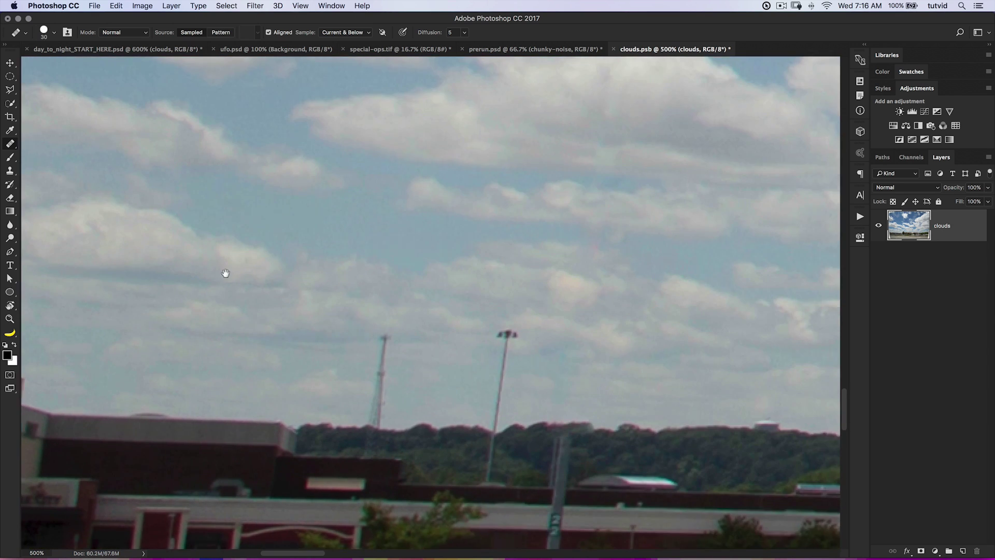
{"action": "left_click_drag", "start_coordinate": [400, 390], "coordinate": [405, 336]}
{"action": "left_click_drag", "start_coordinate": [524, 391], "coordinate": [528, 328]}
{"action": "key", "text": "super+s"}
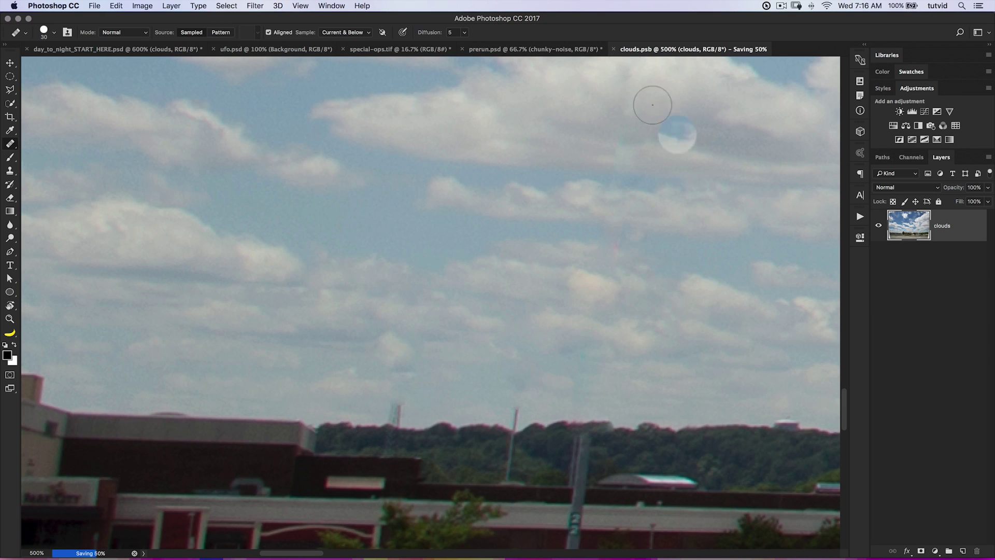
{"action": "key", "text": "super+w"}
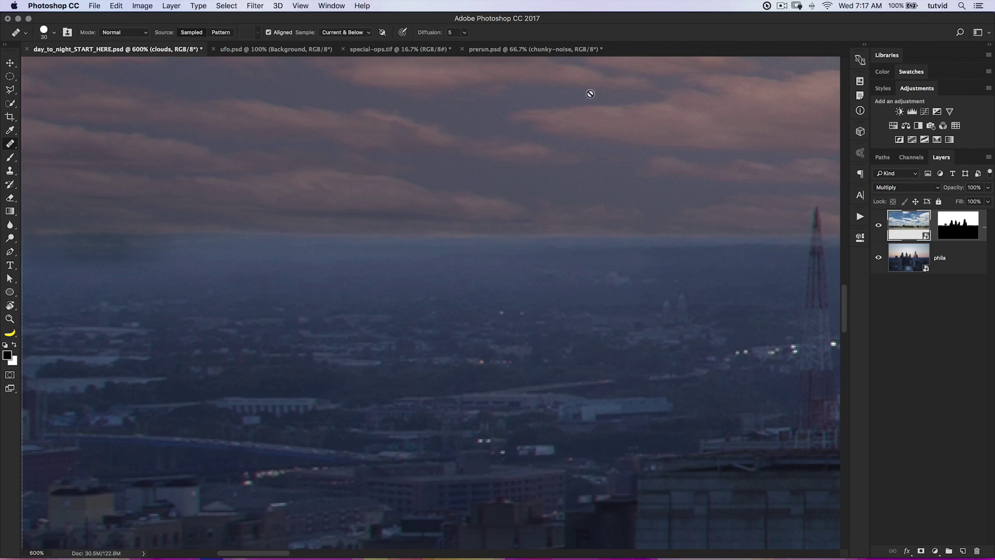
Paint the clouds mask black with a size 40 brush over the dark greenish patch at the photo's far left horizon.
{"action": "left_click_drag", "start_coordinate": [167, 270], "coordinate": [371, 271]}
{"action": "left_click", "coordinate": [958, 225]}
{"action": "key", "text": "x"}
{"action": "key", "text": "x"}
{"action": "left_click", "coordinate": [267, 292]}
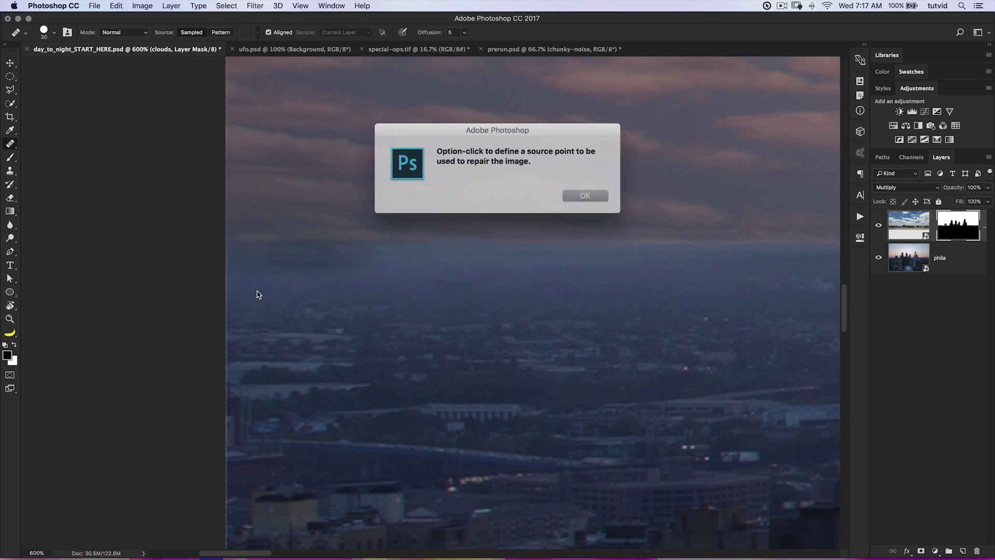
{"action": "left_click", "coordinate": [579, 193]}
{"action": "key", "text": "b"}
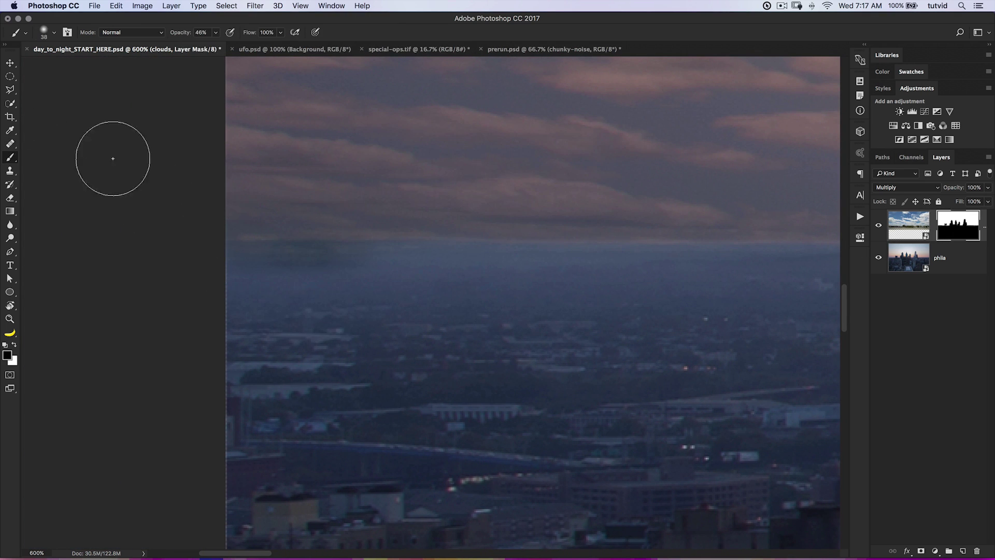
{"action": "key", "text": "bracketleft"}
{"action": "key", "text": "bracketleft"}
{"action": "key", "text": "bracketright"}
{"action": "key", "text": "bracketright"}
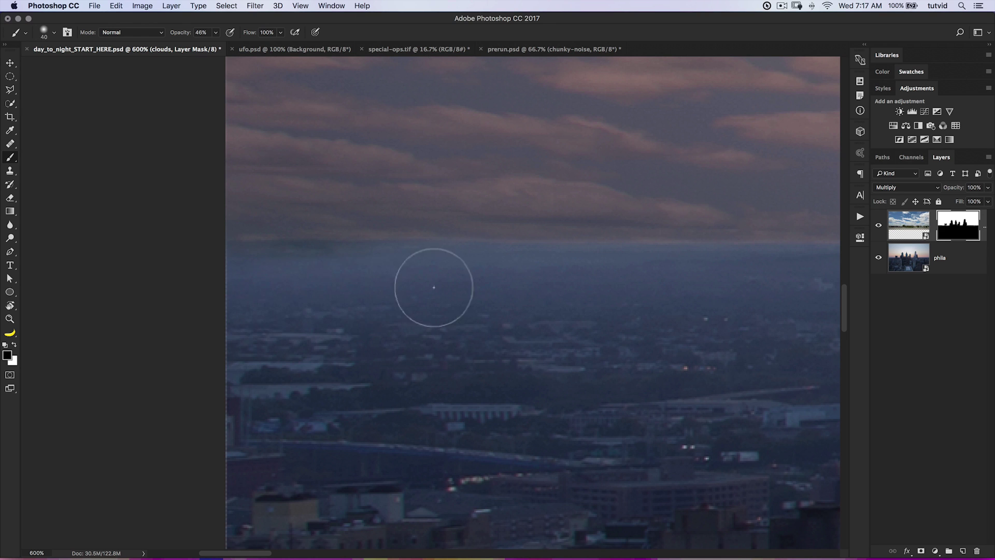
Try the Overlay blend mode on the clouds layer with the whole photo in view, and return the layer to Multiply.
{"action": "key", "text": "super+minus"}
{"action": "key", "text": "super+minus"}
{"action": "key", "text": "super+minus"}
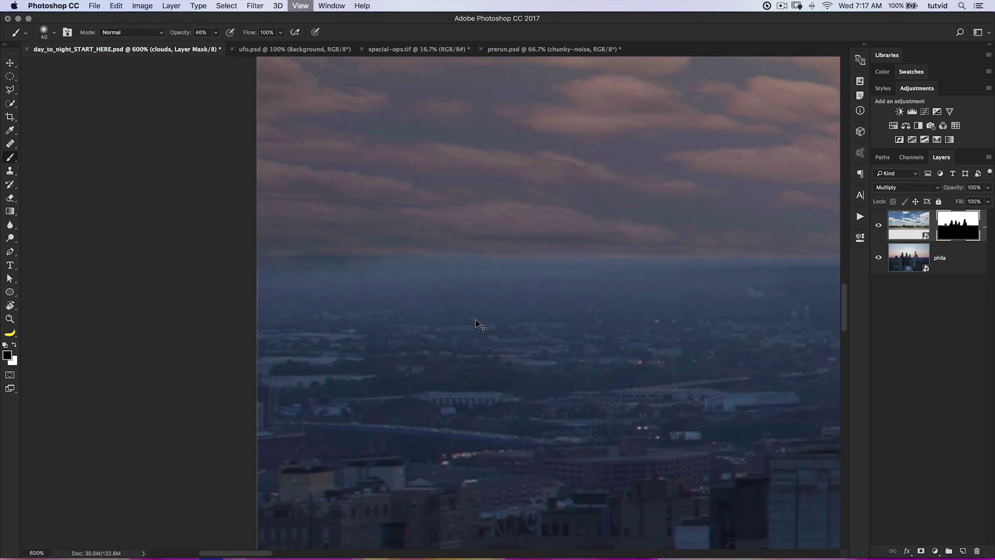
{"action": "key", "text": "super+minus"}
{"action": "key", "text": "super+minus"}
{"action": "key", "text": "super+minus"}
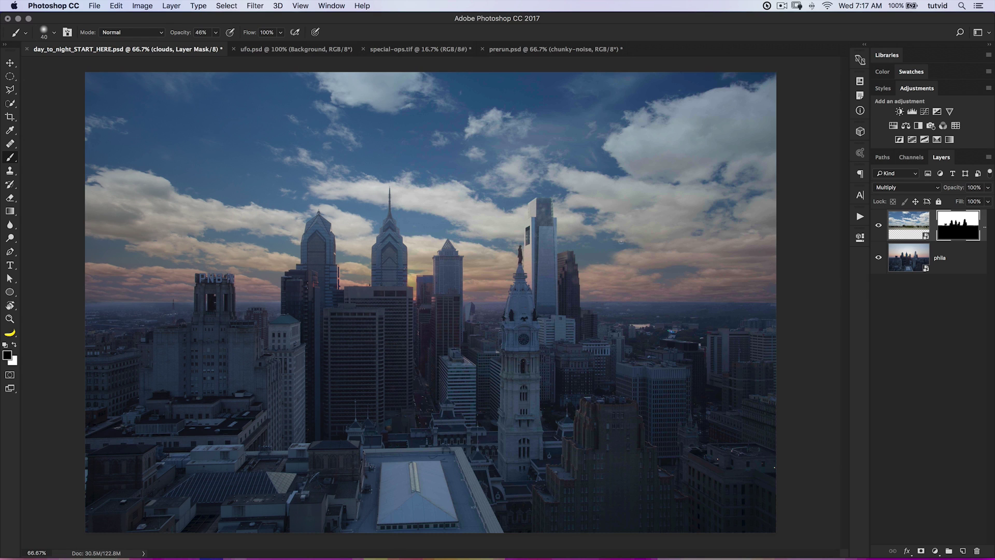
{"action": "left_click", "coordinate": [918, 189]}
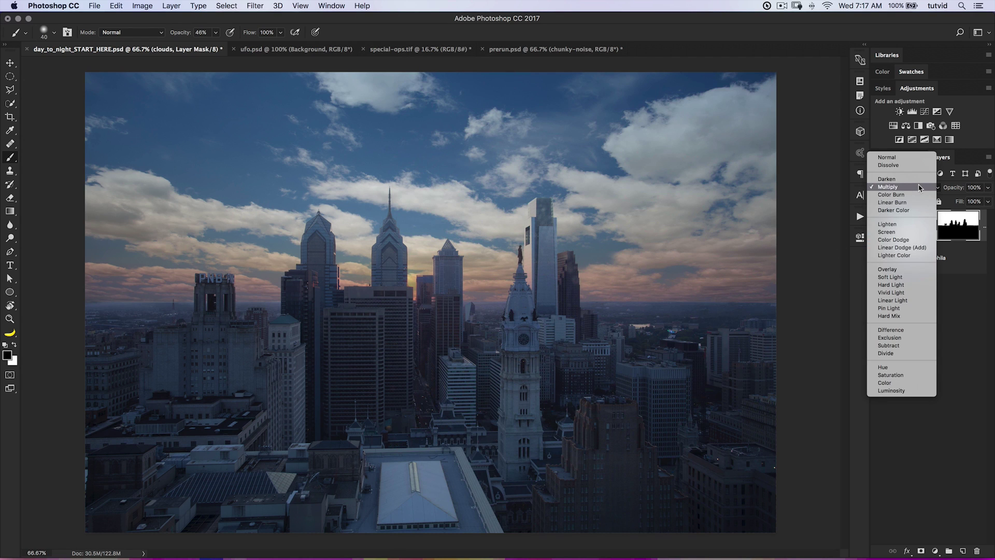
{"action": "left_click", "coordinate": [889, 270]}
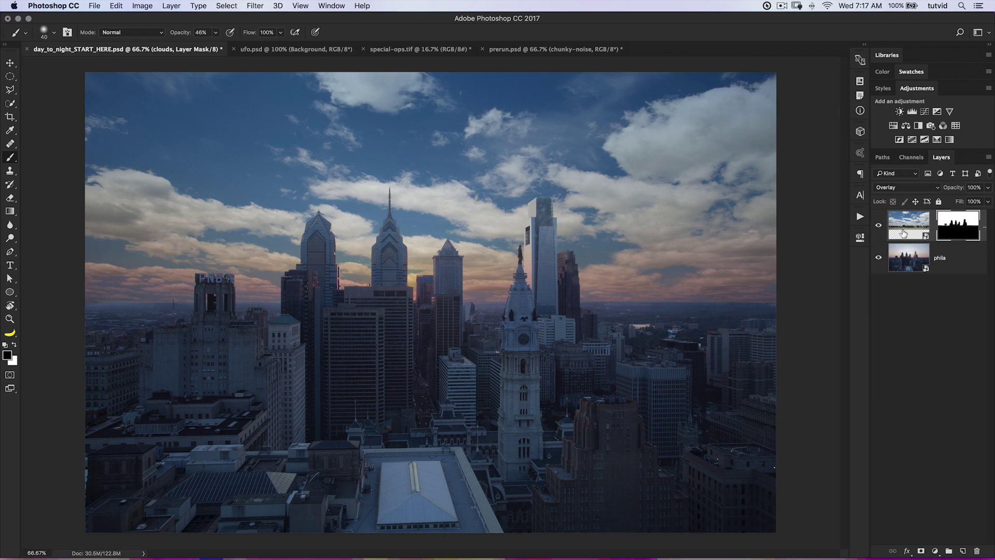
{"action": "left_click", "coordinate": [906, 188]}
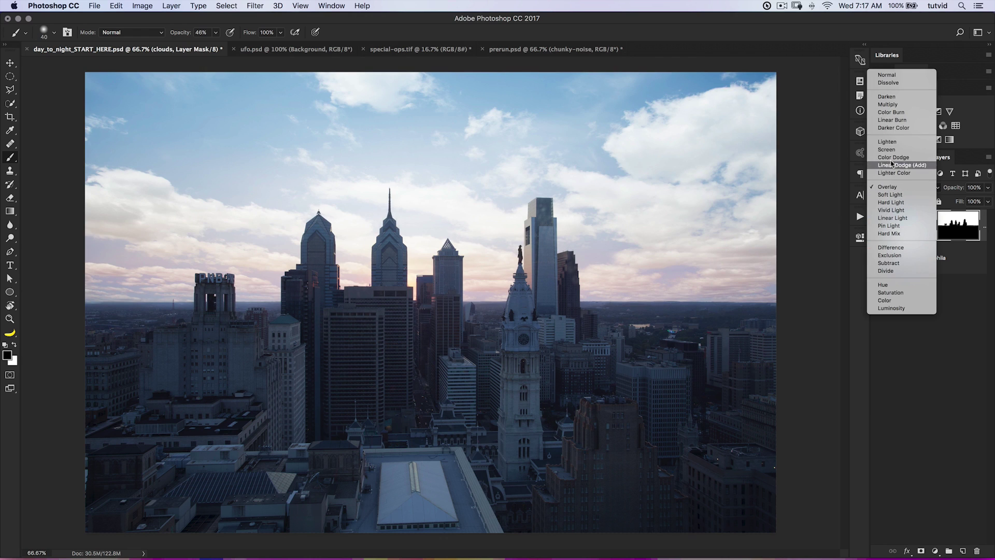
{"action": "left_click", "coordinate": [903, 105]}
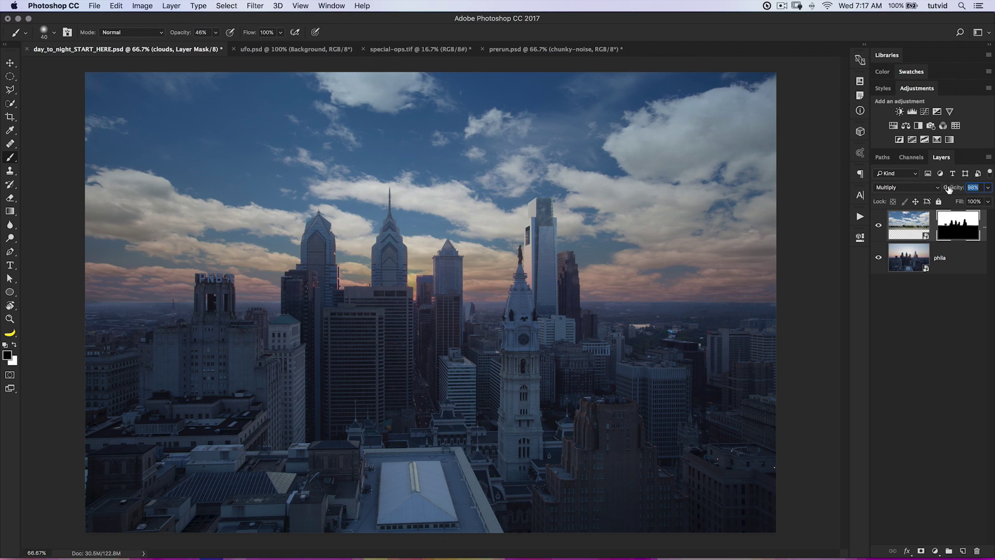
Try the clouds layer at 67% opacity, compare the photo with and without it, and restore the opacity to 100%.
{"action": "left_click_drag", "start_coordinate": [952, 190], "coordinate": [942, 189]}
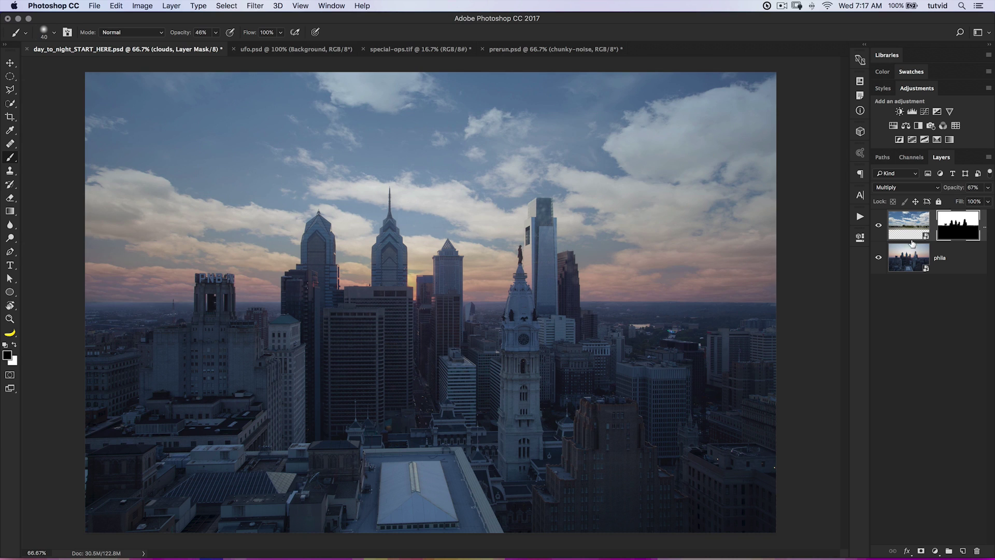
{"action": "left_click", "coordinate": [879, 226]}
{"action": "left_click", "coordinate": [880, 226]}
{"action": "left_click_drag", "start_coordinate": [952, 188], "coordinate": [975, 188]}
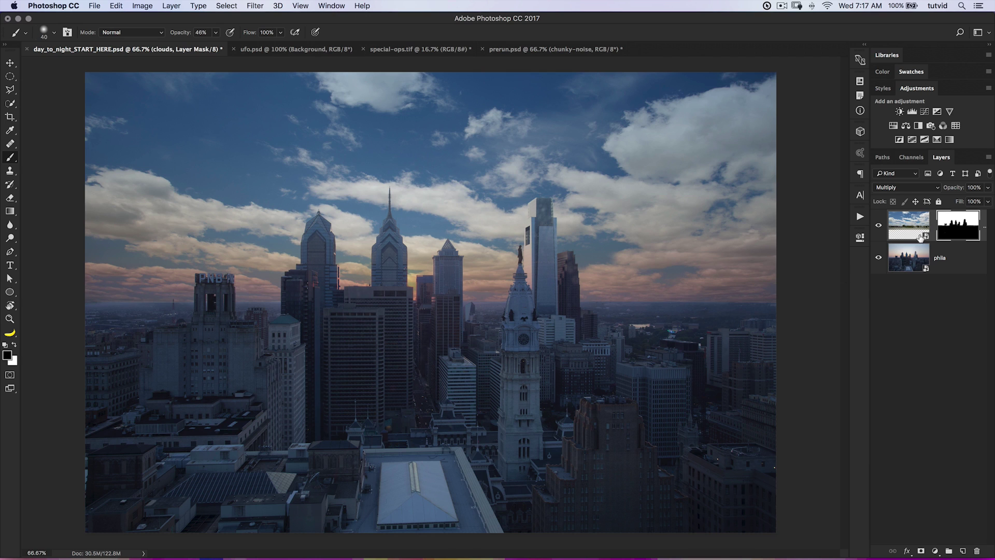
Inspect the clouds mask on its own, load it as a selection, save it as a new channel named sky-02, and deselect.
{"action": "left_click", "coordinate": [958, 229], "text": "alt"}
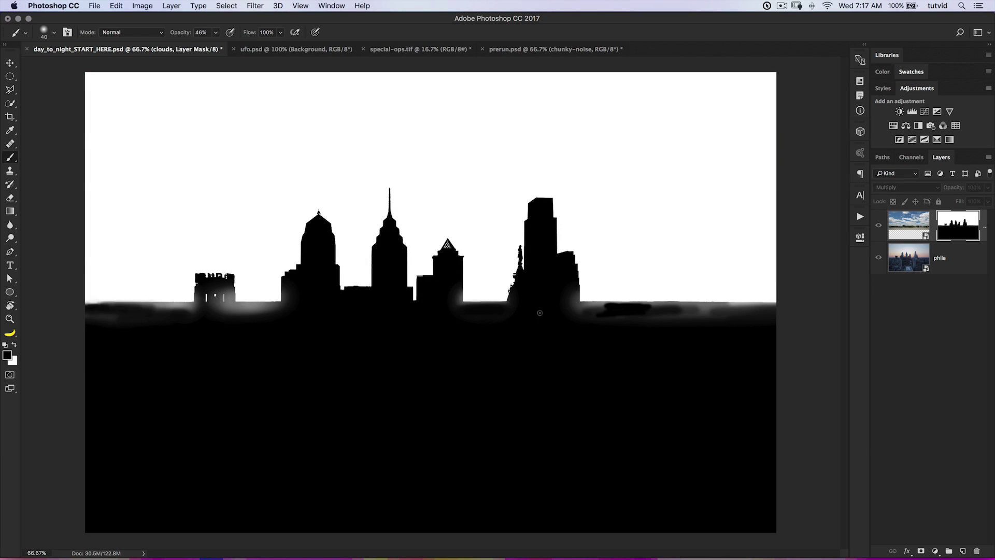
{"action": "left_click", "coordinate": [956, 223], "text": "alt"}
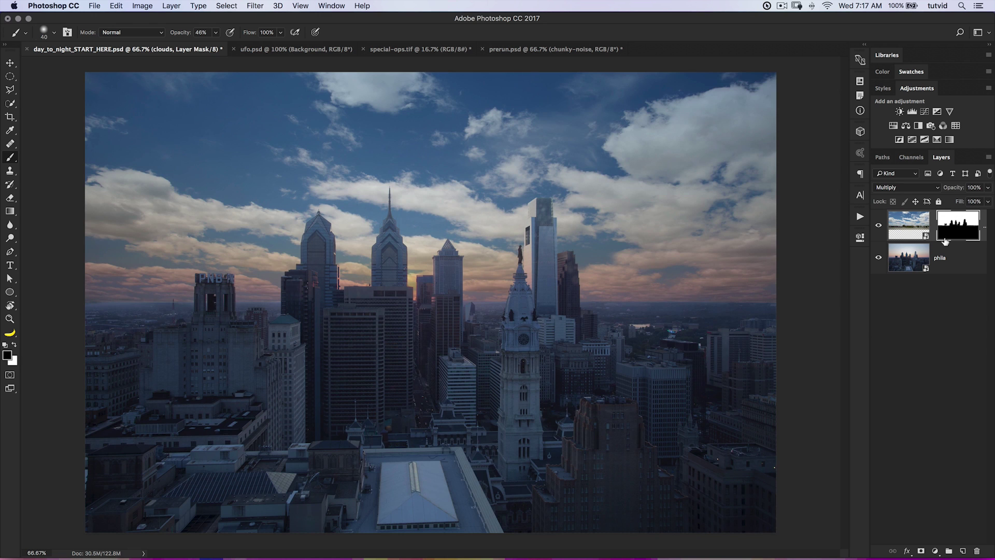
{"action": "left_click", "coordinate": [952, 233], "text": "ctrl"}
{"action": "left_click", "coordinate": [227, 6]}
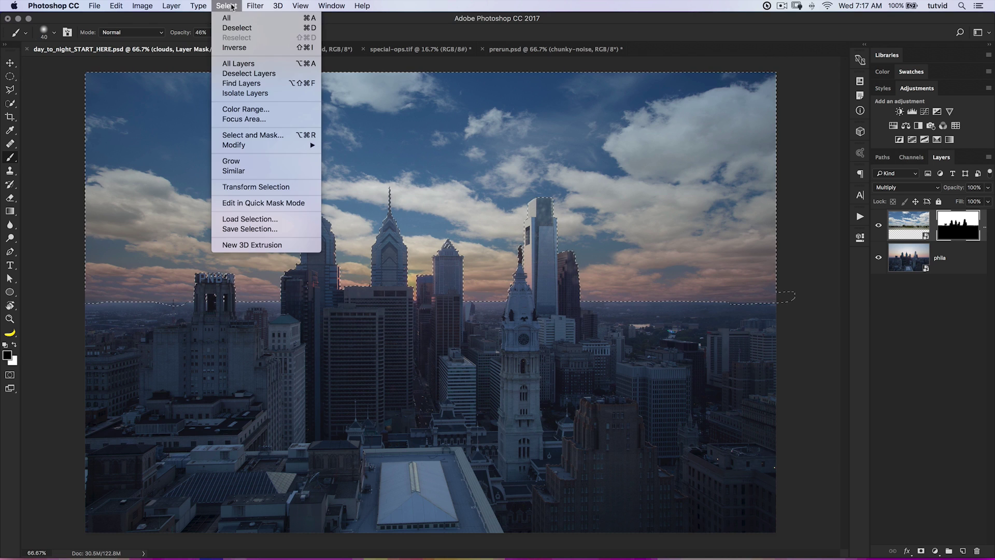
{"action": "left_click", "coordinate": [283, 233]}
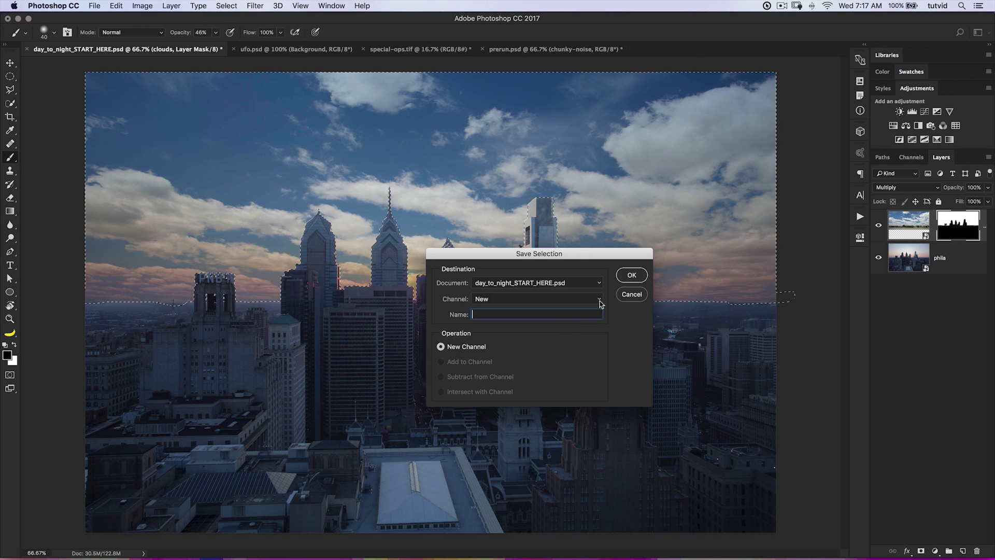
{"action": "type", "text": "skyline"}
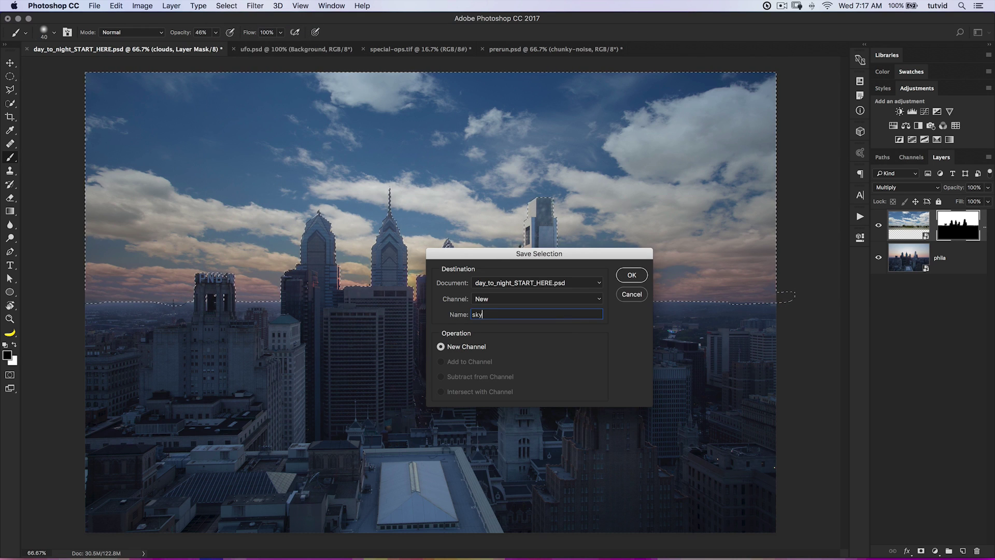
{"action": "key", "text": "Return"}
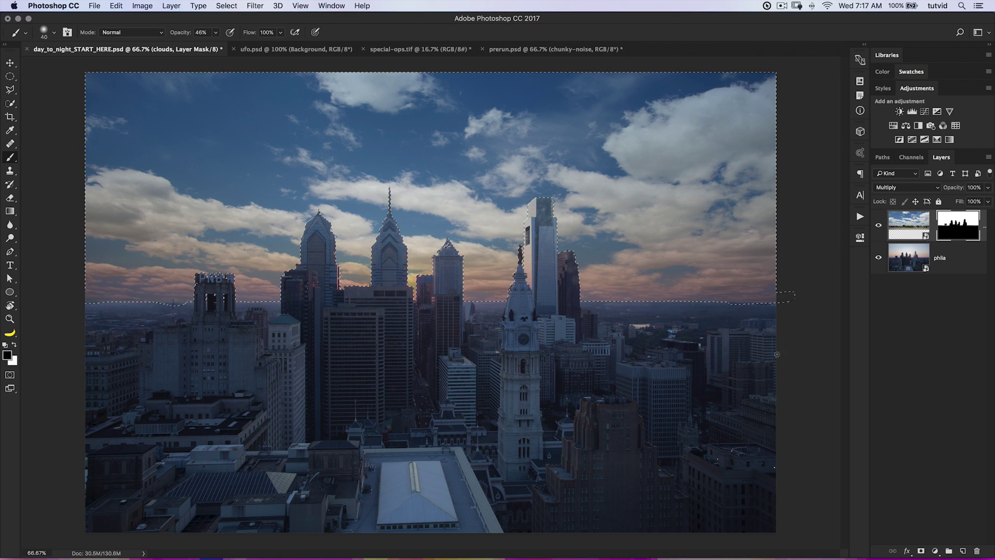
{"action": "key", "text": "super+d"}
Delete the outdated sky-01 alpha channel and return to the layer list.
{"action": "left_click", "coordinate": [911, 158]}
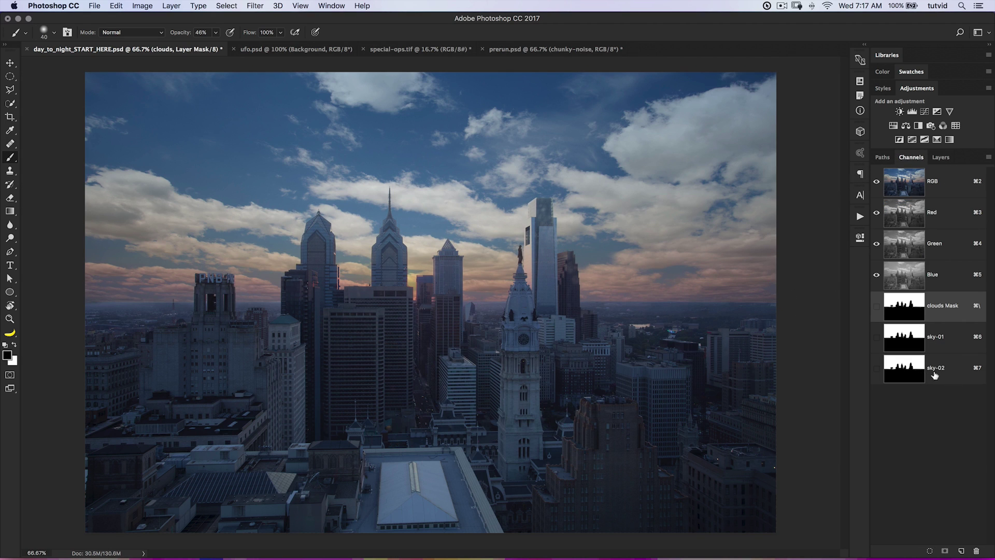
{"action": "left_click_drag", "start_coordinate": [941, 336], "coordinate": [978, 551]}
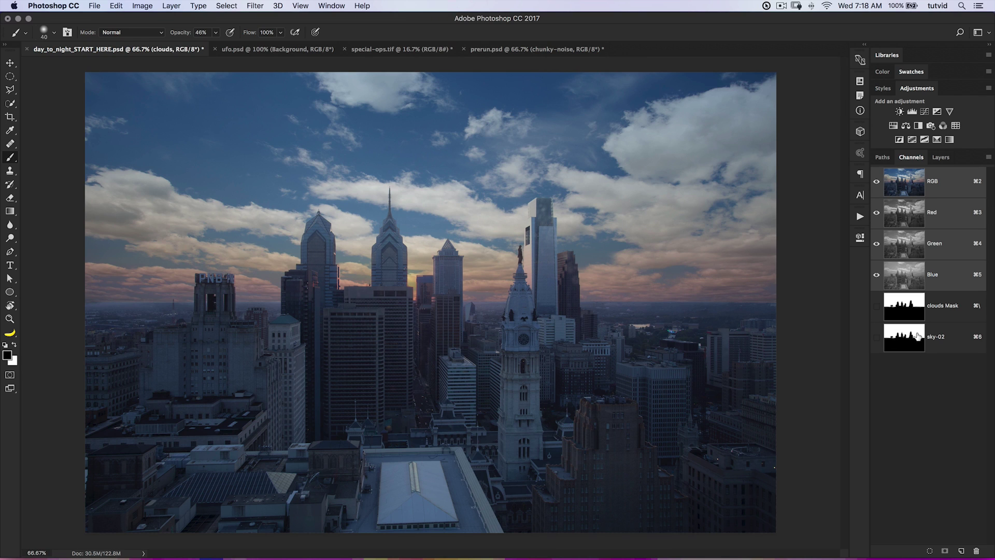
{"action": "left_click", "coordinate": [941, 158]}
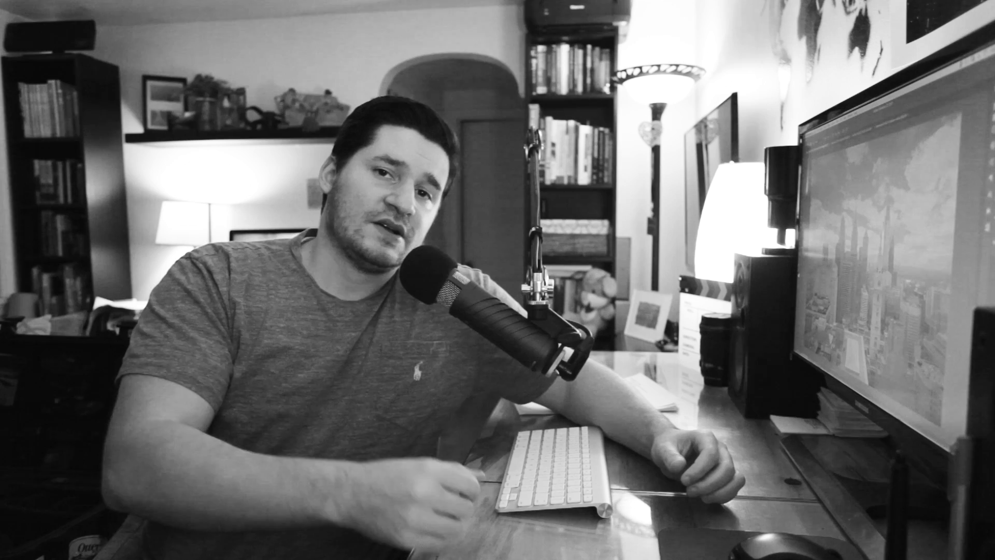